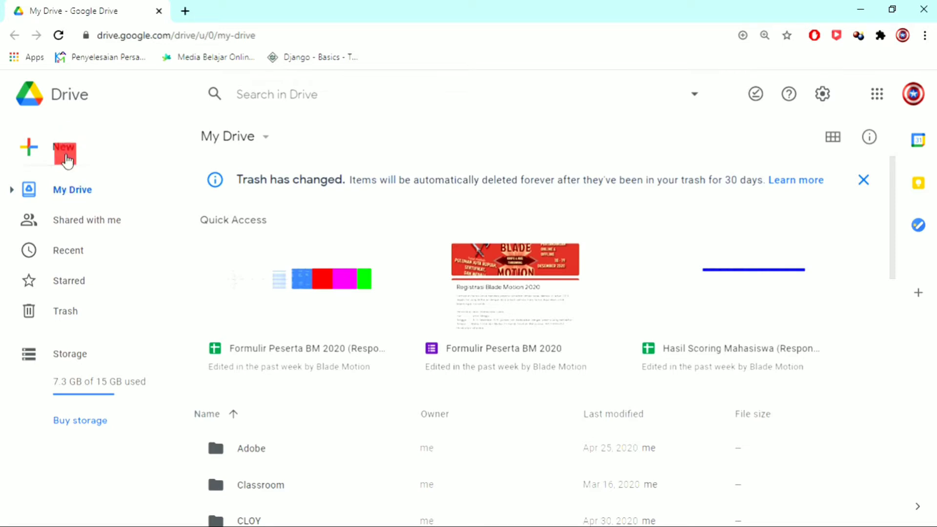
# - Create a new folder named "Form Order" in My Drive
pyautogui.click(66, 157)
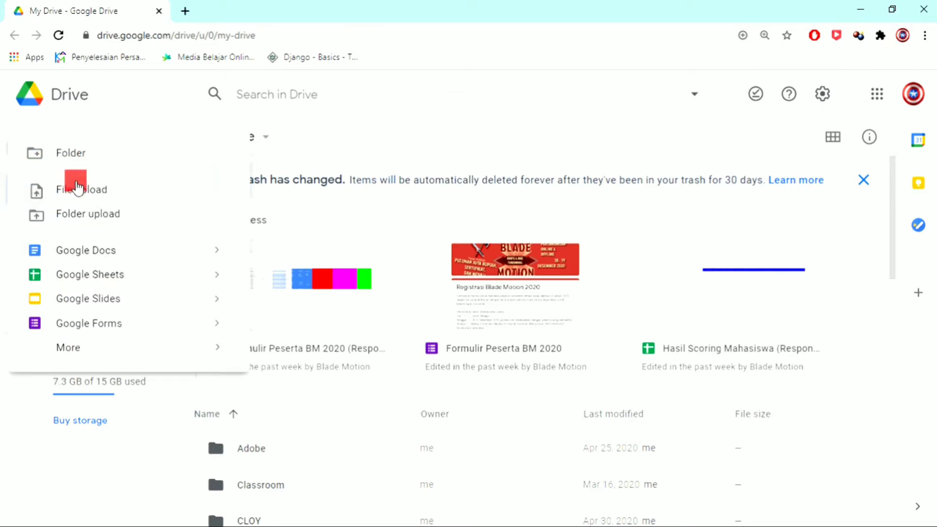
pyautogui.click(72, 154)
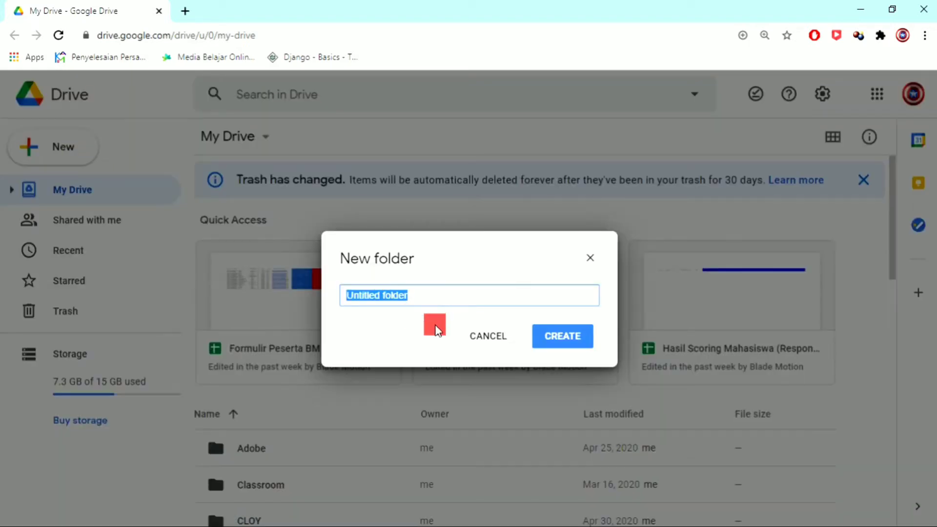
pyautogui.write('Form Order')
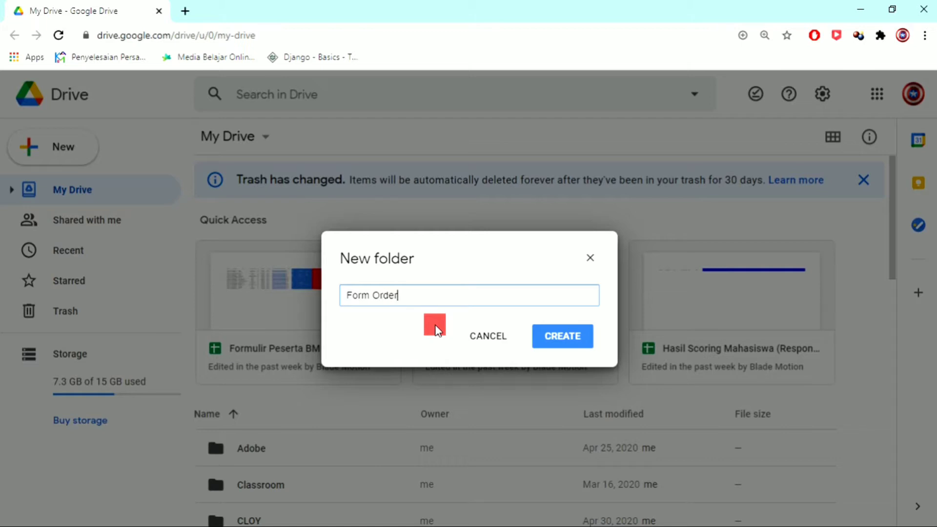
pyautogui.click(554, 334)
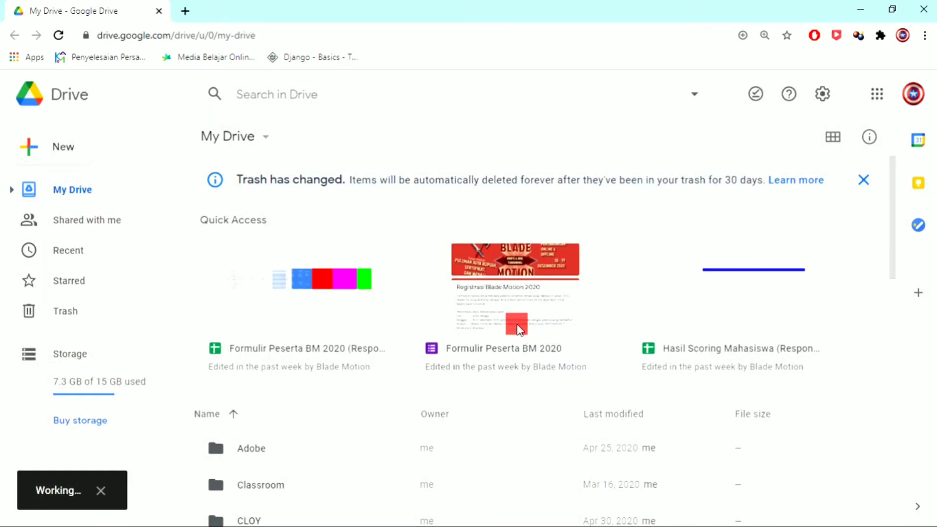
# - Open the Form Order folder and create a blank Google Form inside it
pyautogui.scroll(-1, 512, 343)
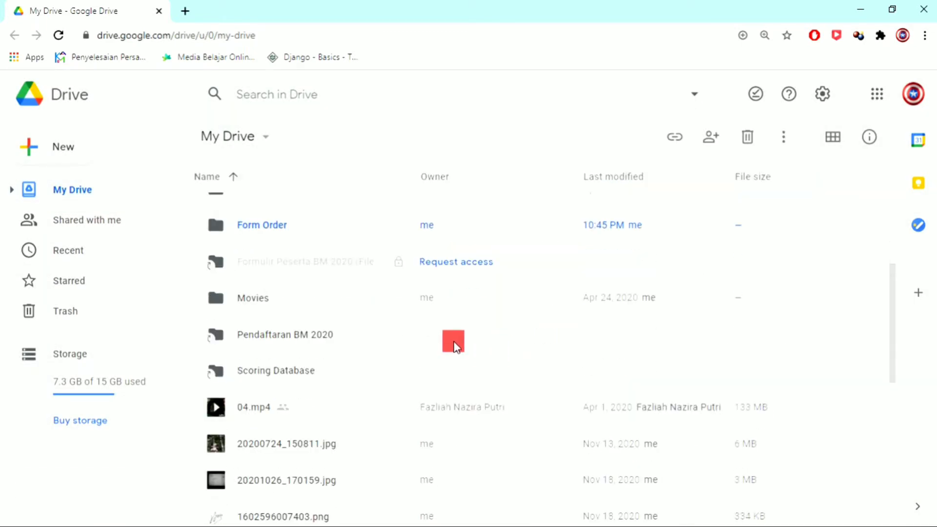
pyautogui.scroll(1, 455, 344)
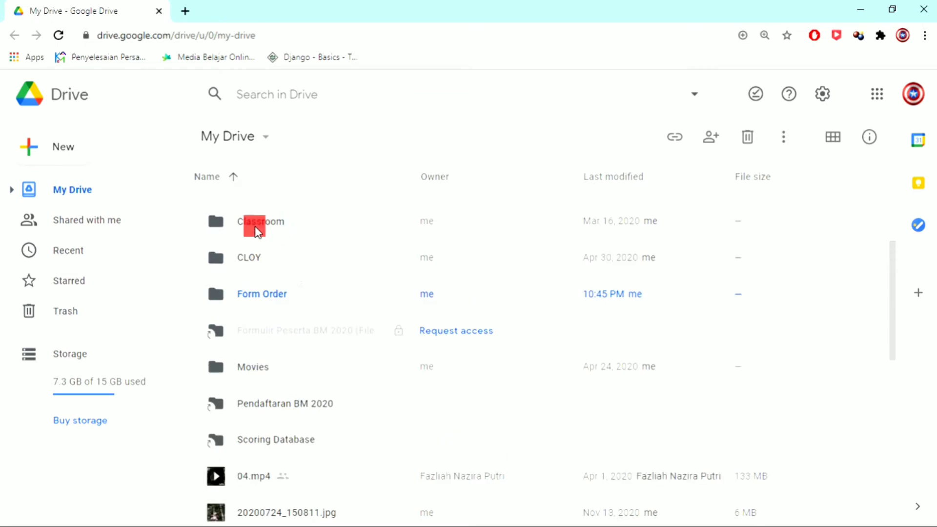
pyautogui.doubleClick(270, 295)
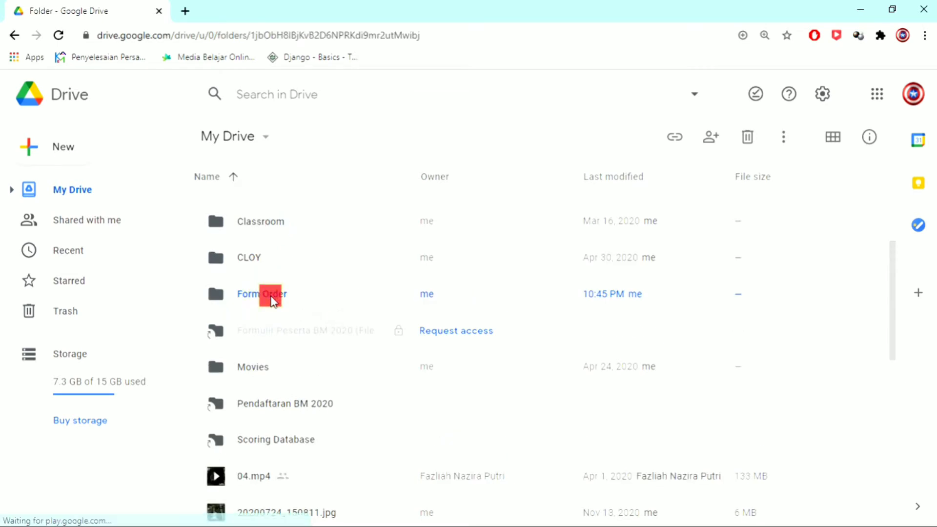
pyautogui.click(66, 149)
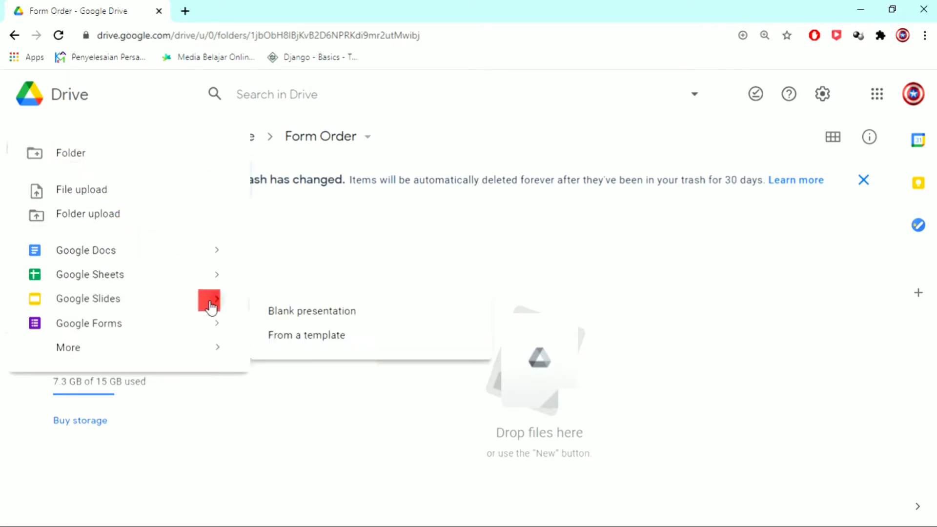
pyautogui.moveTo(223, 327)
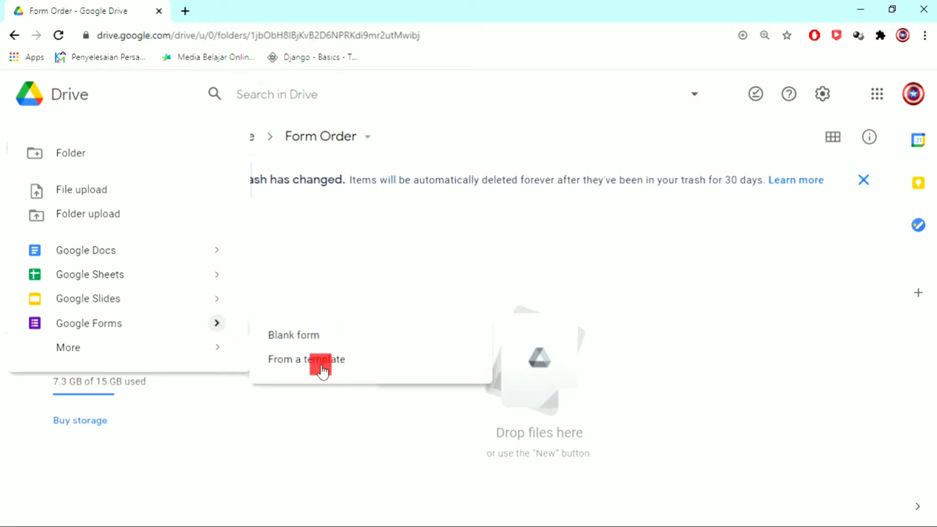
pyautogui.click(335, 341)
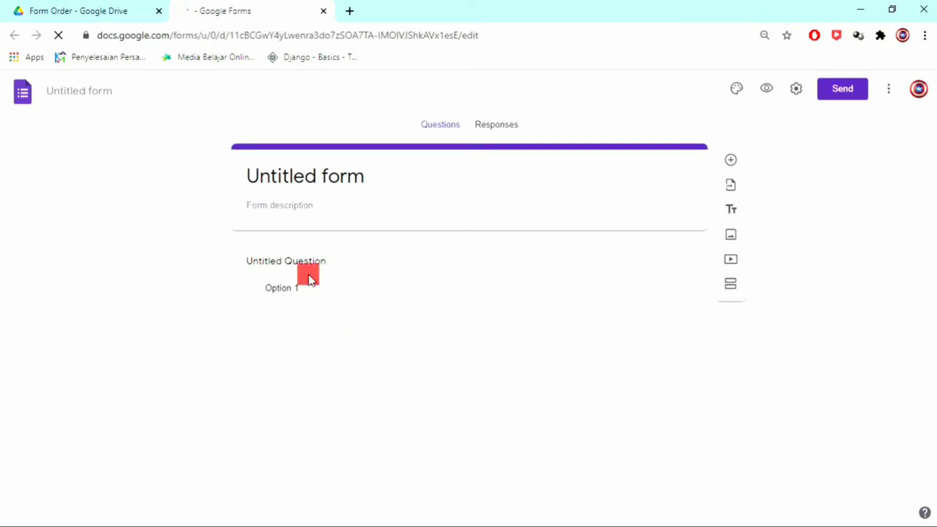
# - Rename the untitled form file as "Toko OnlineKU"
pyautogui.click(95, 93)
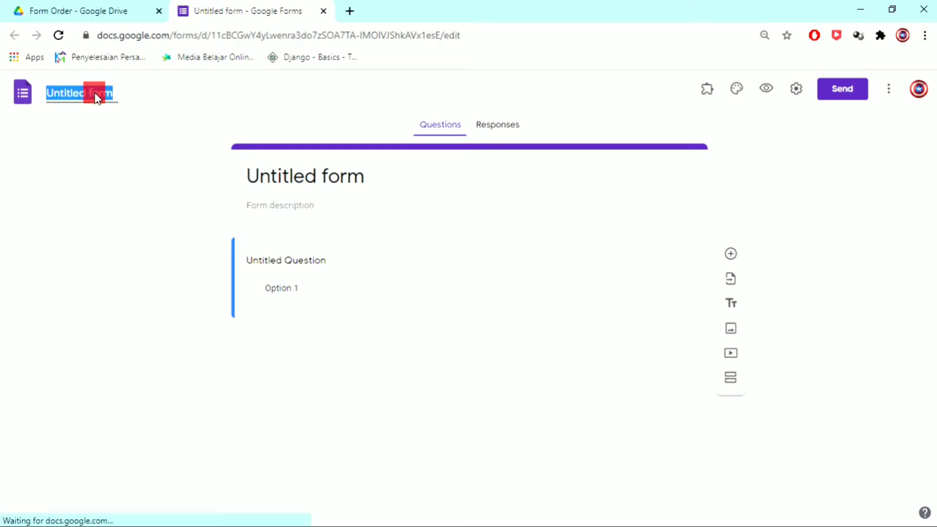
pyautogui.write('Form')
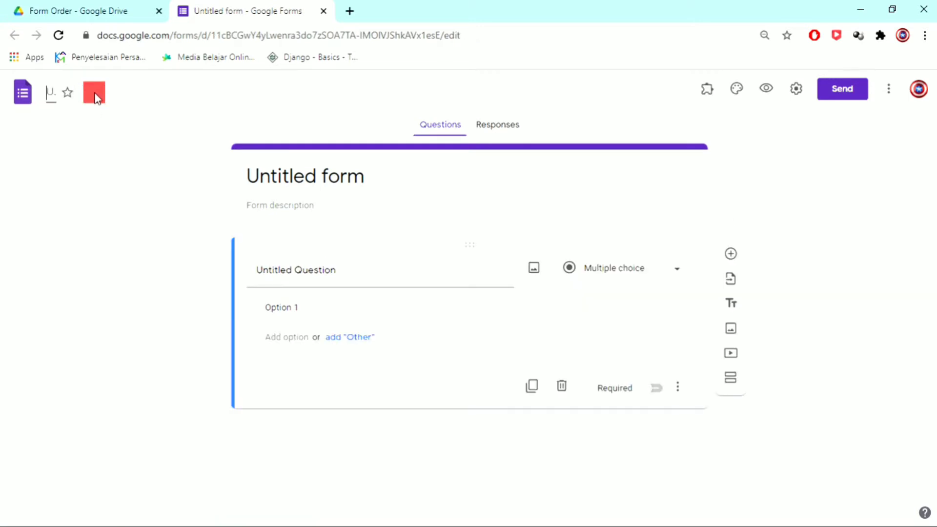
pyautogui.write('Toko OnlineKU')
# - Replace the title in the form's heading with "Form Order"
pyautogui.click(291, 181)
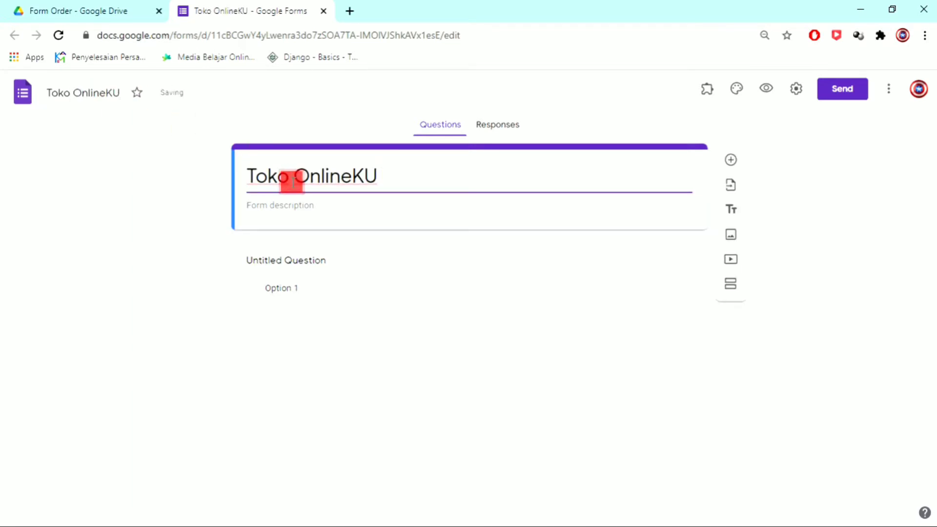
pyautogui.press('BackSpace')
pyautogui.press('BackSpace')
pyautogui.press('BackSpace')
pyautogui.press('BackSpace')
pyautogui.press('BackSpace')
pyautogui.press('BackSpace')
pyautogui.press('BackSpace')
pyautogui.press('BackSpace')
pyautogui.press('BackSpace')
pyautogui.press('BackSpace')
pyautogui.press('BackSpace')
pyautogui.press('BackSpace')
pyautogui.press('BackSpace')
pyautogui.hotkey('ctrl', 'z')
pyautogui.write('Form')
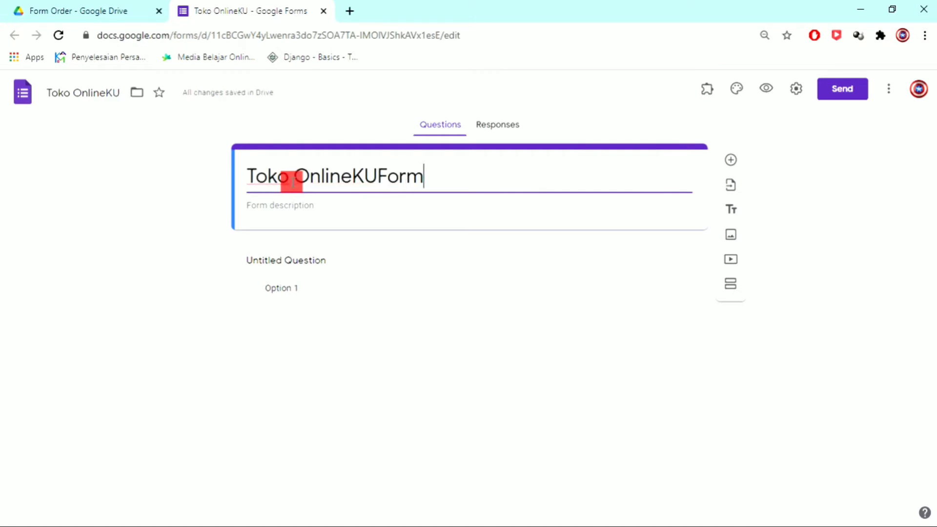
pyautogui.press('BackSpace')
pyautogui.hotkey('ctrl', 'a')
pyautogui.write('Form Order')
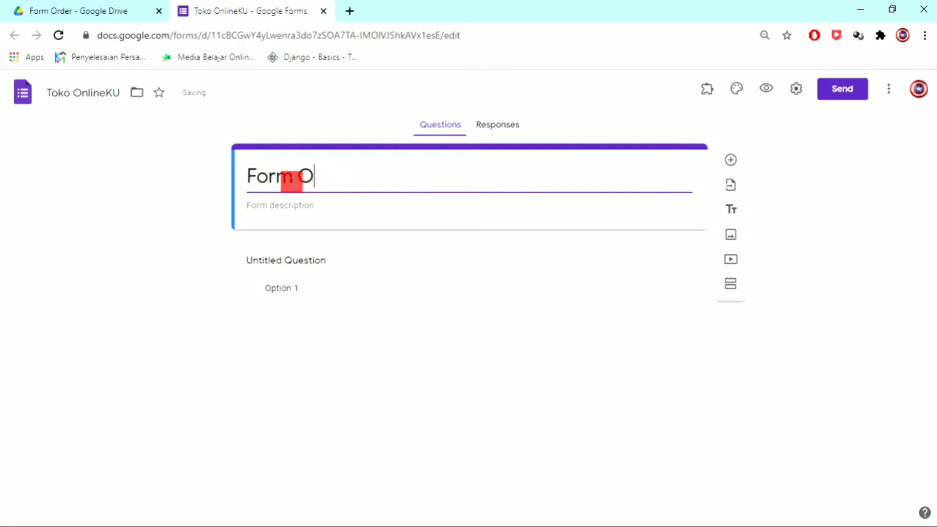
# - Enter the form description "Silakan pilihi barang yang ingin anda beli"
pyautogui.click(298, 205)
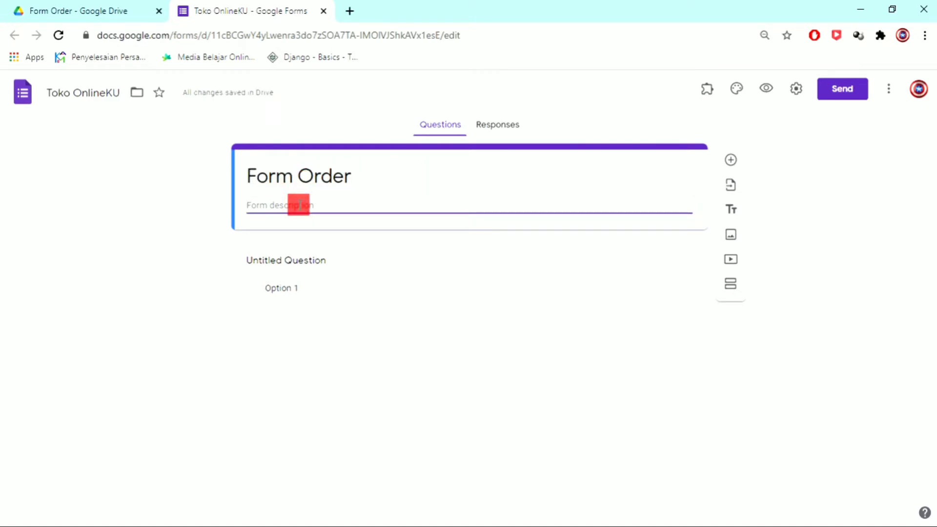
pyautogui.write('Silakan')
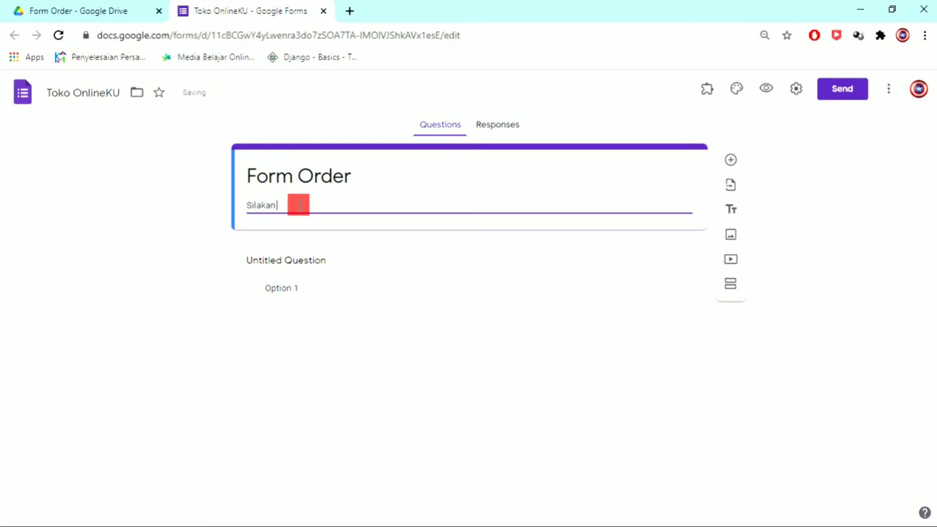
pyautogui.write(' pilih barang yang ingin')
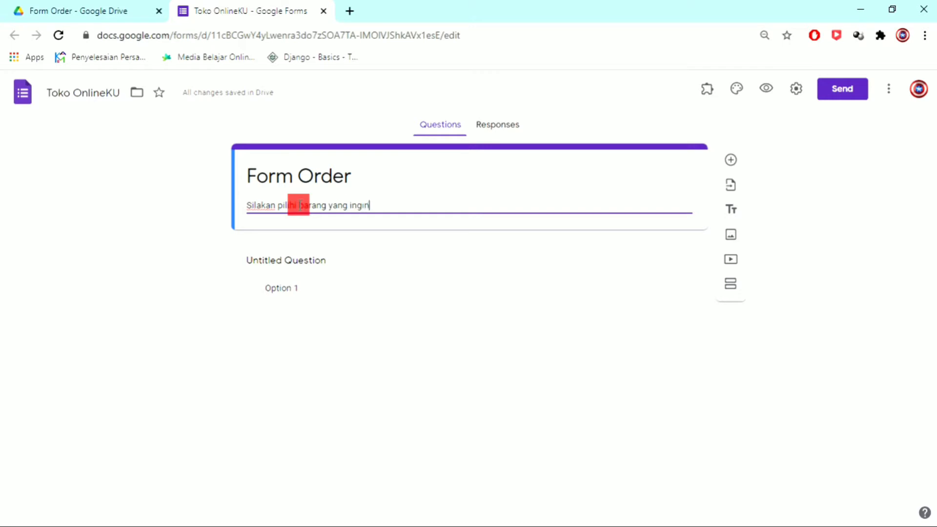
pyautogui.write(' anda beli')
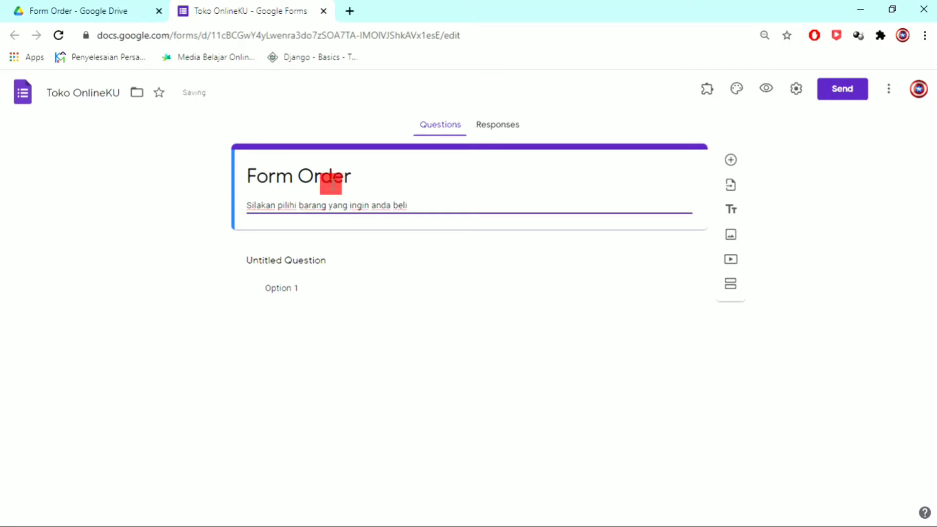
pyautogui.click(299, 206)
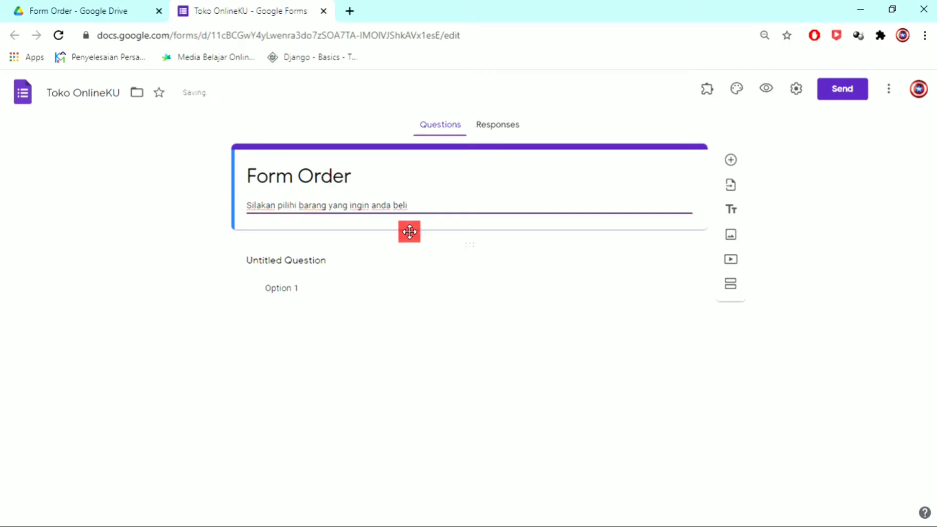
pyautogui.click(427, 208)
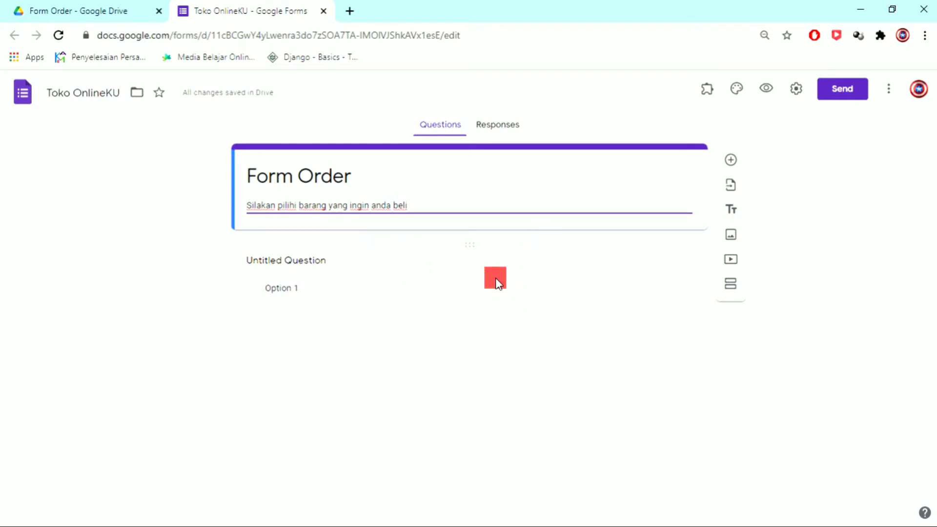
# - Customize the form theme with the open-book, heart-shaped pages image from the Work and School themes as header
pyautogui.click(741, 95)
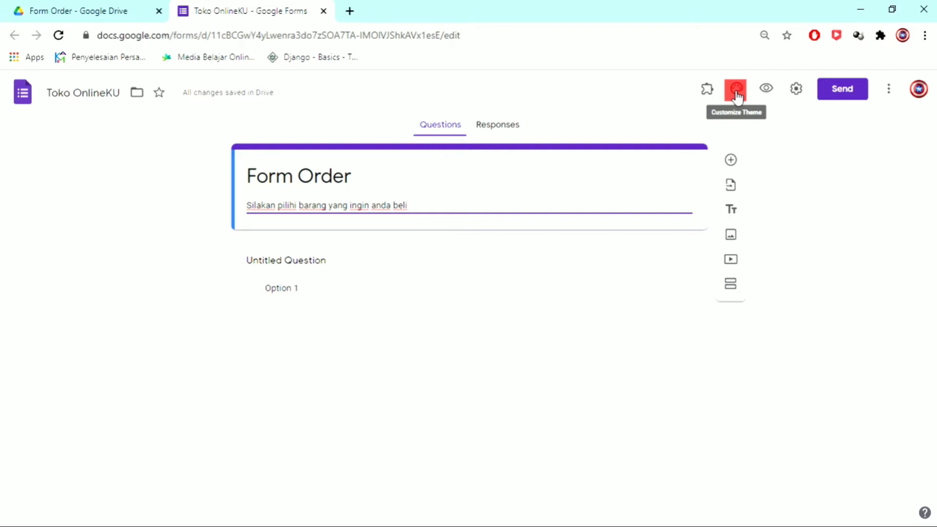
pyautogui.click(738, 96)
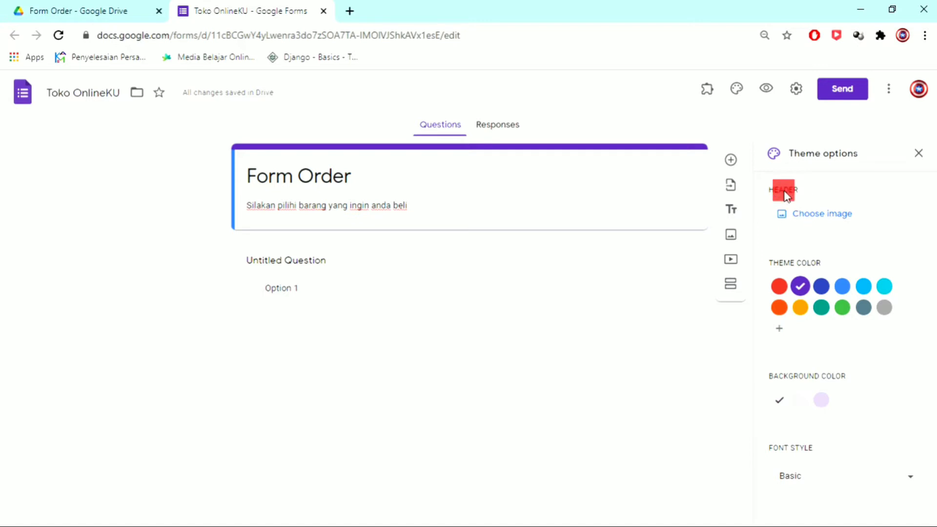
pyautogui.click(808, 214)
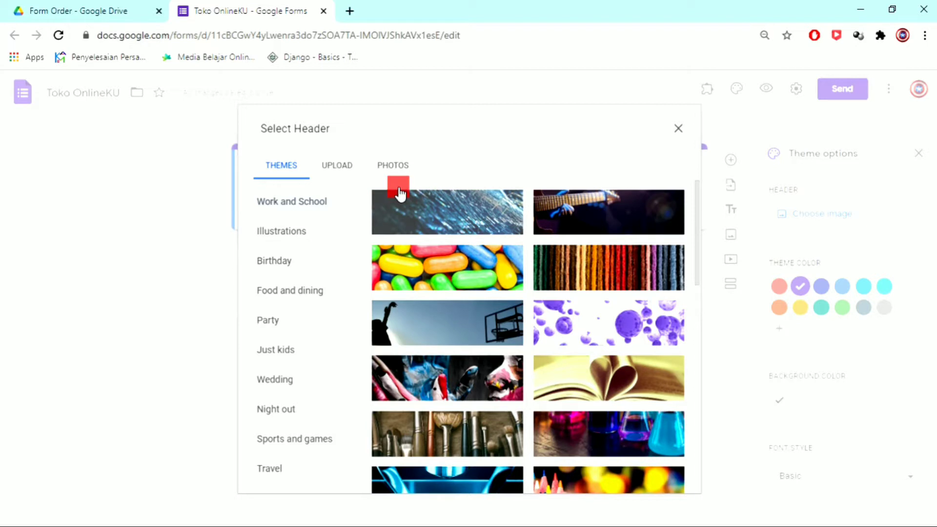
pyautogui.click(341, 167)
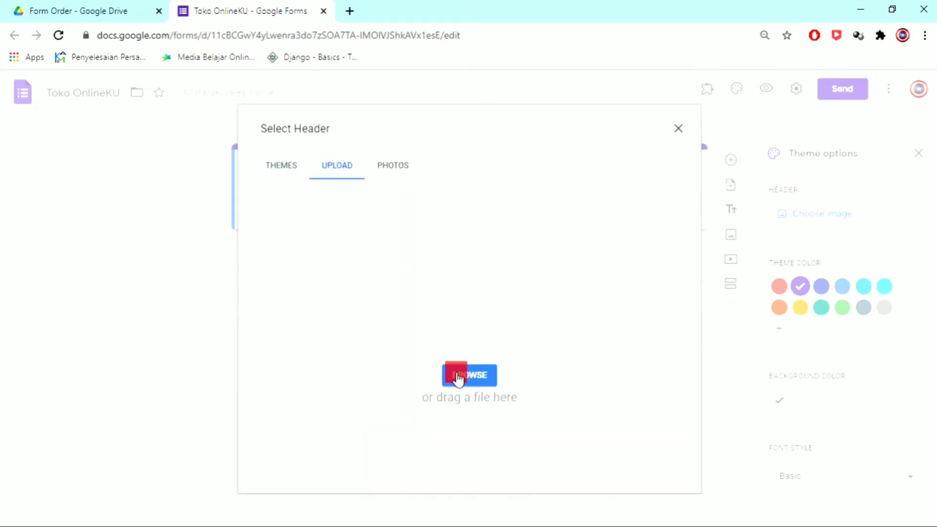
pyautogui.click(269, 163)
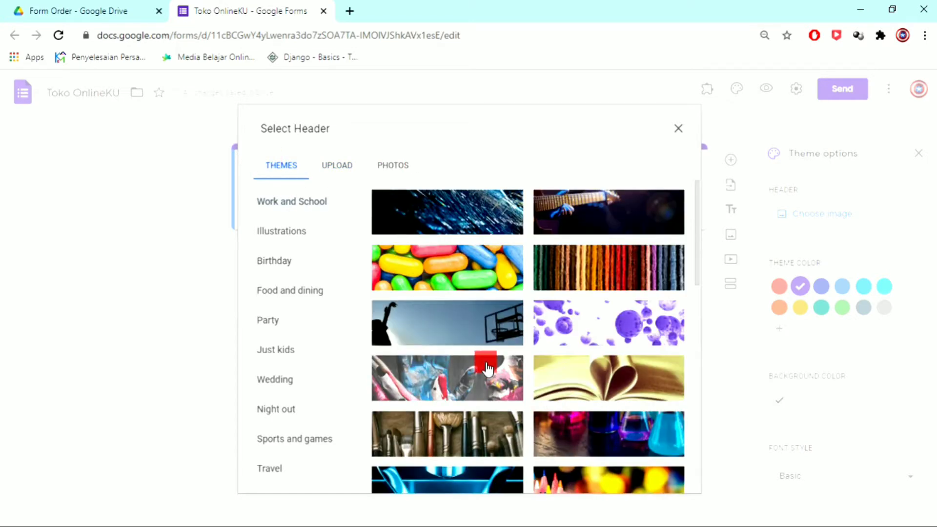
pyautogui.scroll(-2, 501, 378)
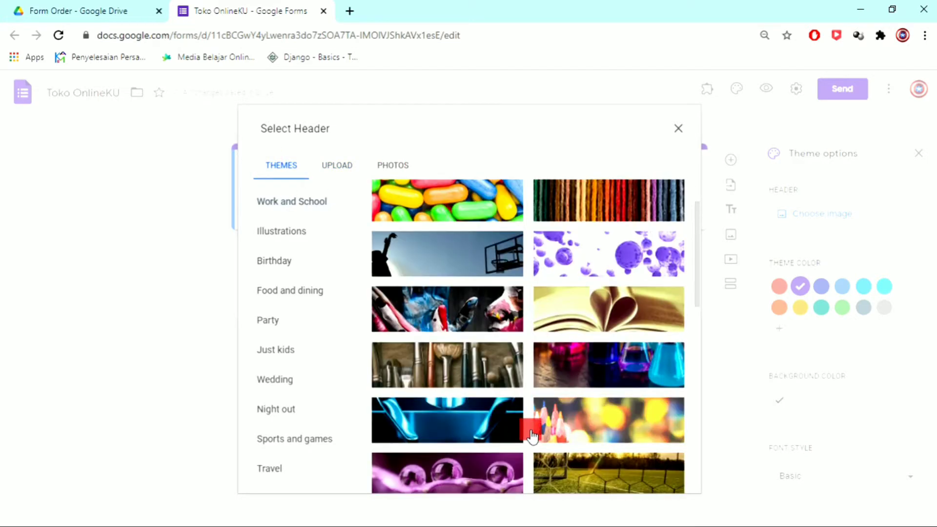
pyautogui.scroll(2, 526, 422)
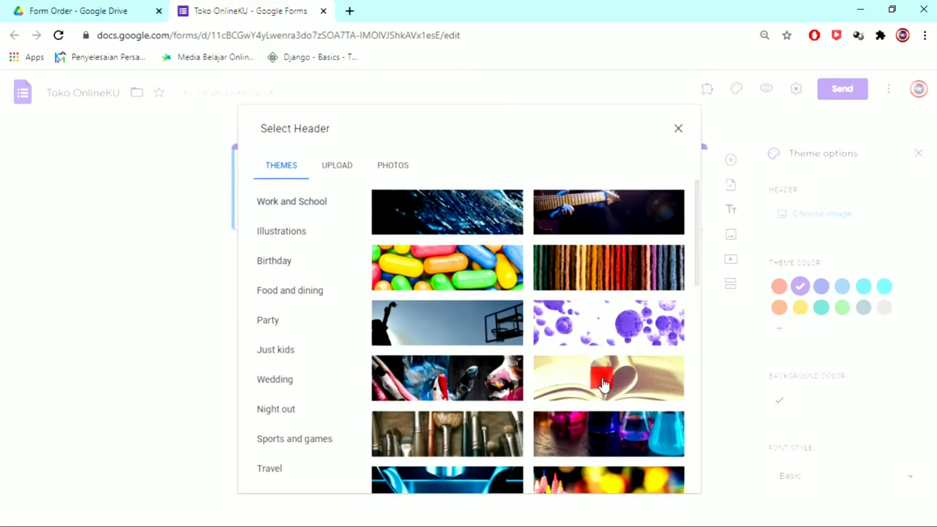
pyautogui.click(603, 383)
pyautogui.click(671, 474)
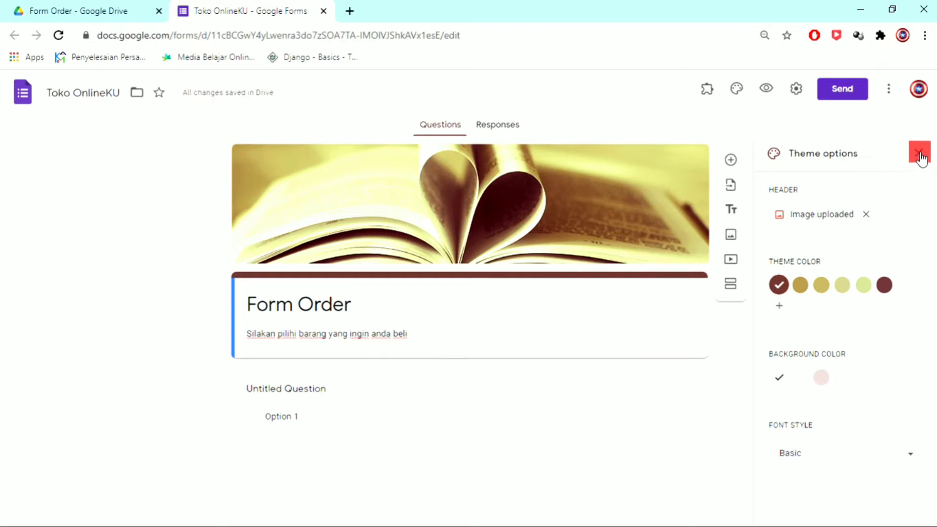
pyautogui.click(920, 155)
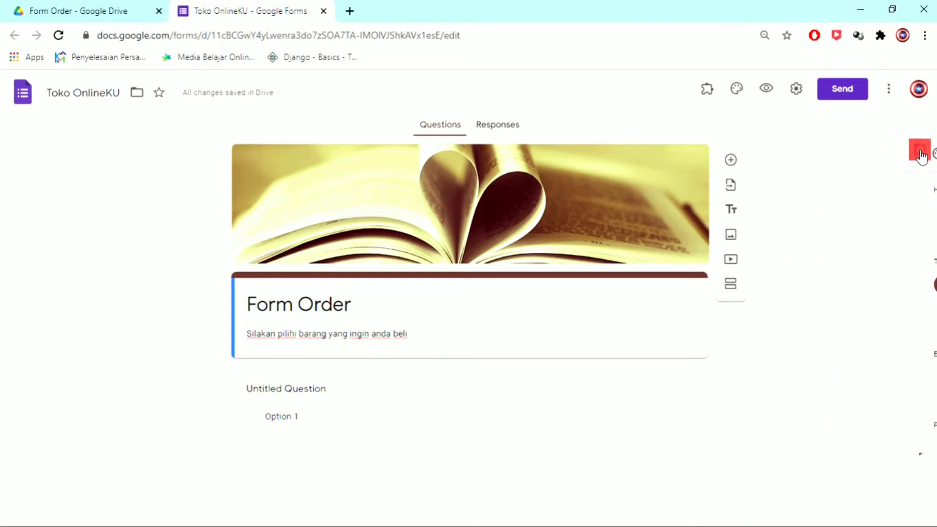
# - Title the first question "Silakan pilih barang yang ingin di beli" and give it the options Mie goreng, Rok and Jilbab
pyautogui.click(322, 390)
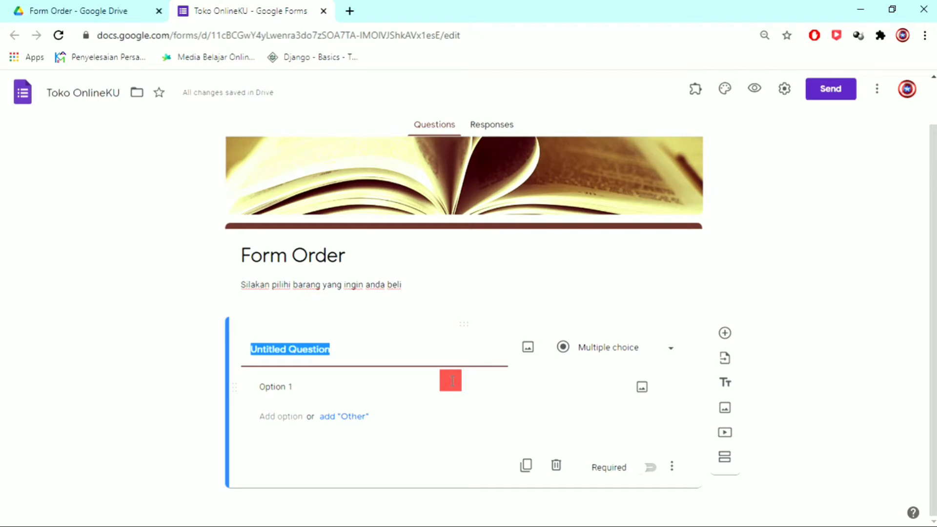
pyautogui.write('Silakan pilih')
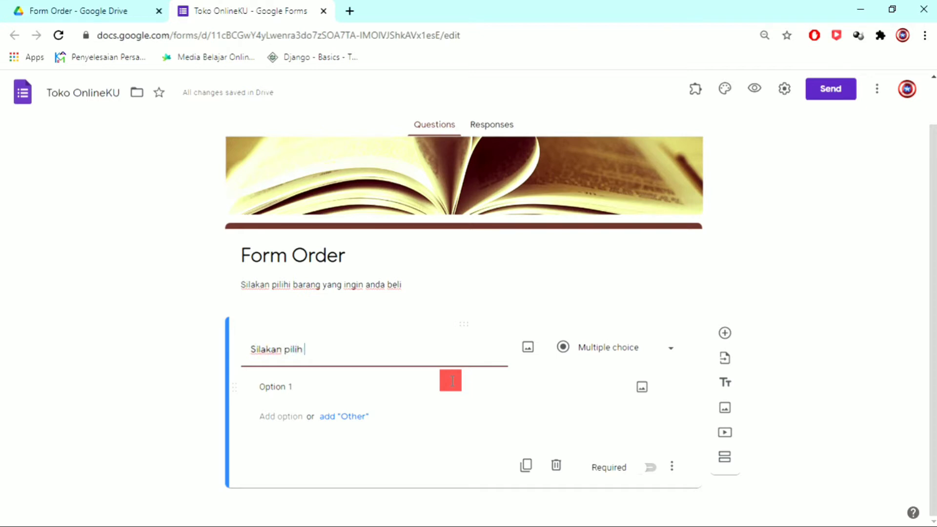
pyautogui.write('barang yang')
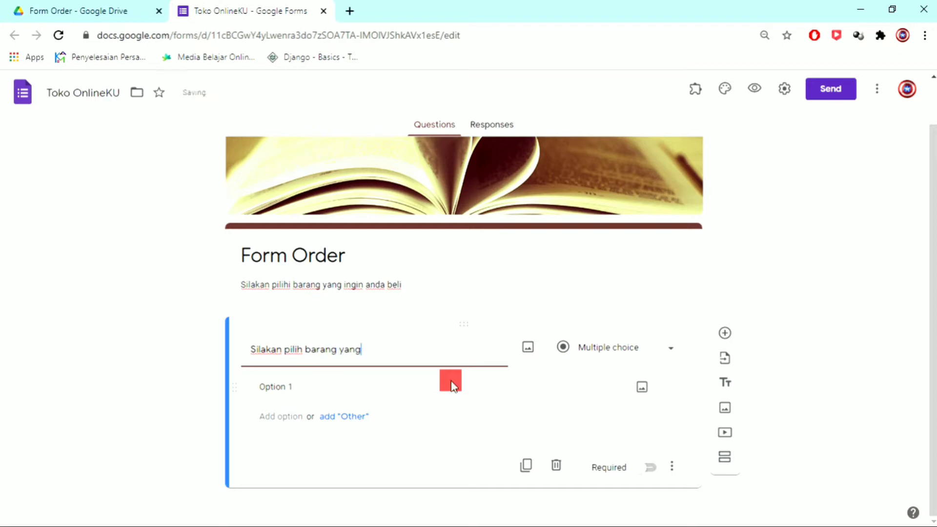
pyautogui.write(' ingin di beli')
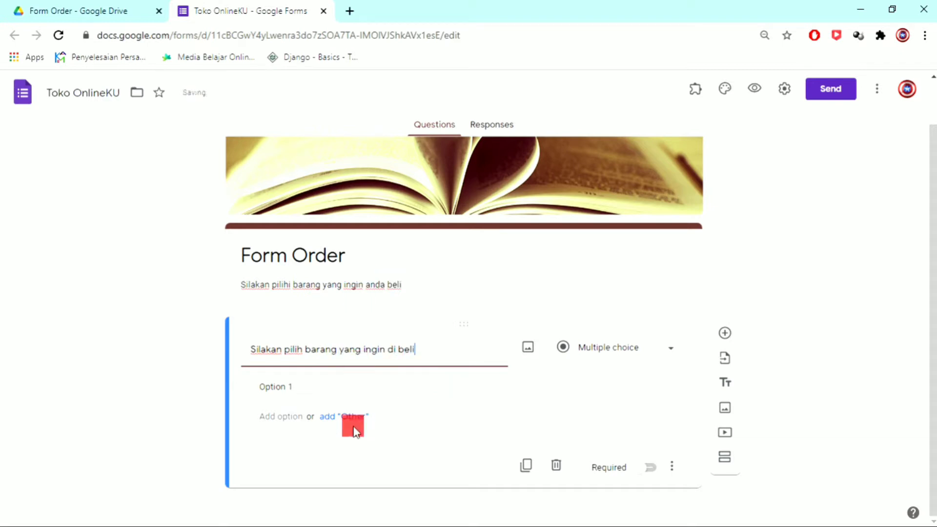
pyautogui.click(332, 389)
pyautogui.write('Mini Rok Jilbab')
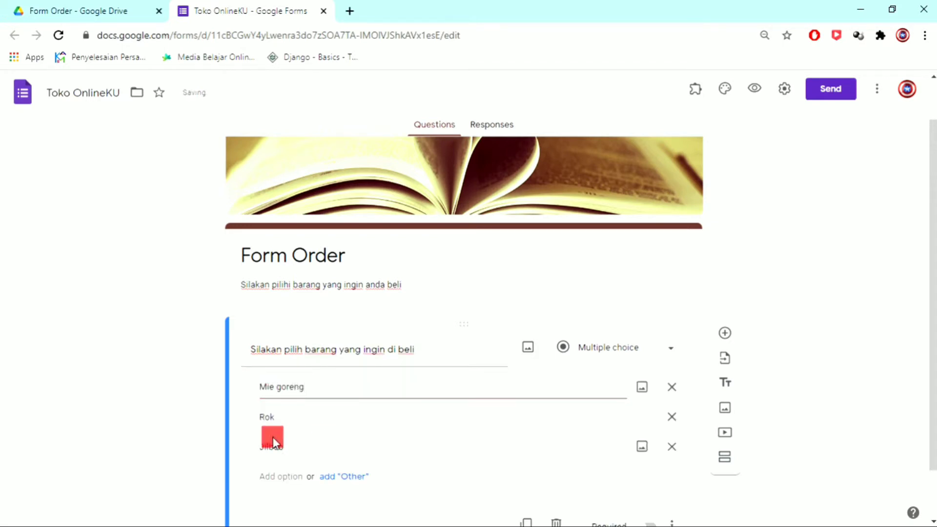
# - Replace the question's second and third options with "Spaghetti" and "Bakso Untung"
pyautogui.click(283, 411)
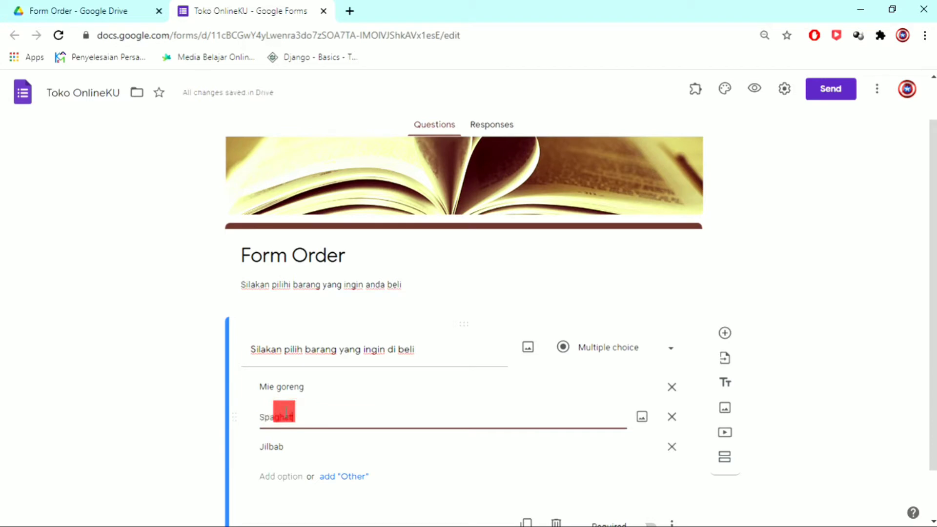
pyautogui.write('Spaghetti')
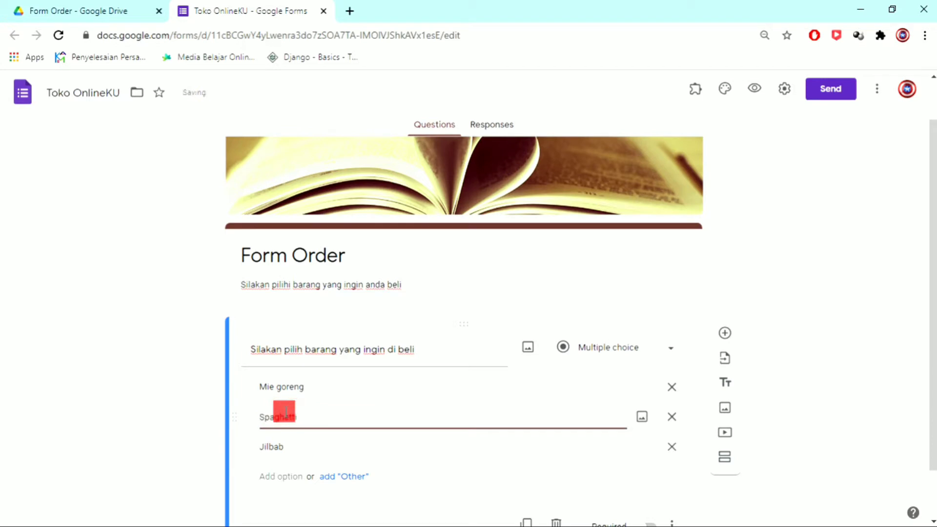
pyautogui.click(282, 446)
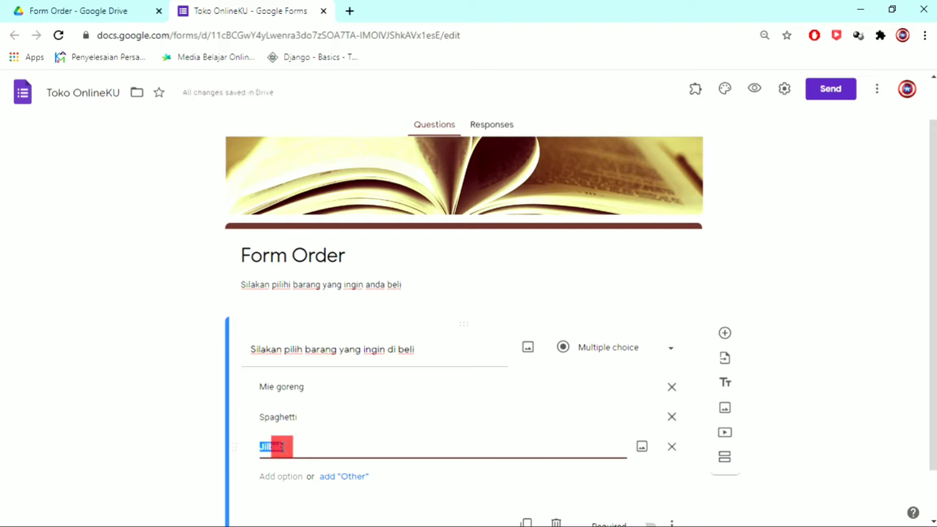
pyautogui.write('Bakso Untung')
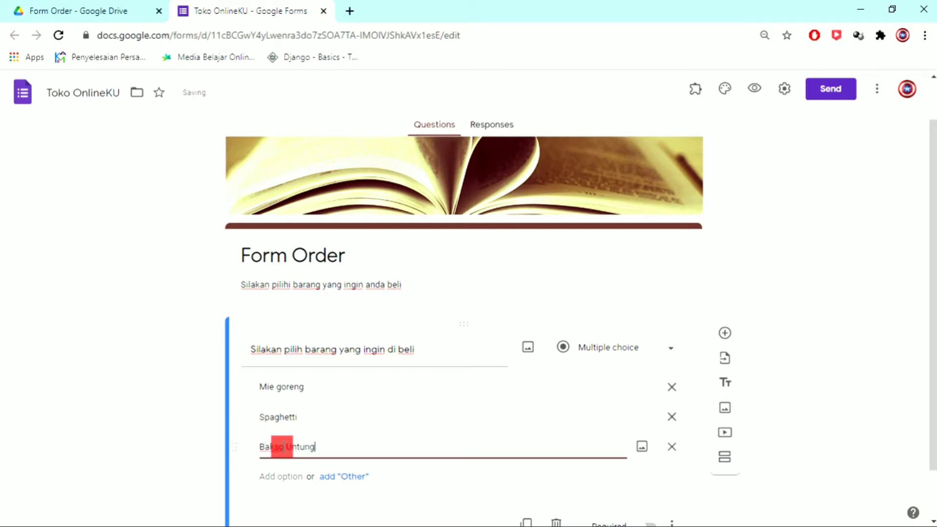
# - Change the product question's type to Checkboxes and make it required
pyautogui.scroll(-1, 472, 381)
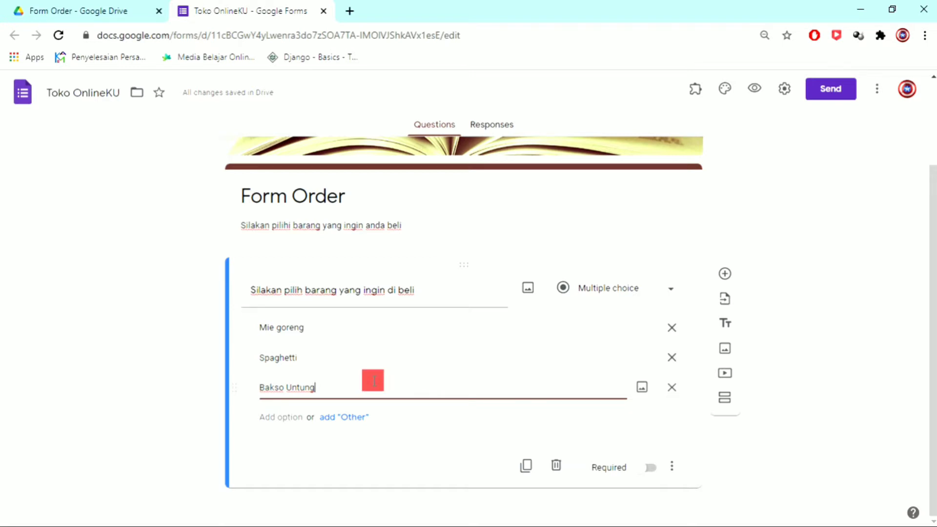
pyautogui.click(597, 298)
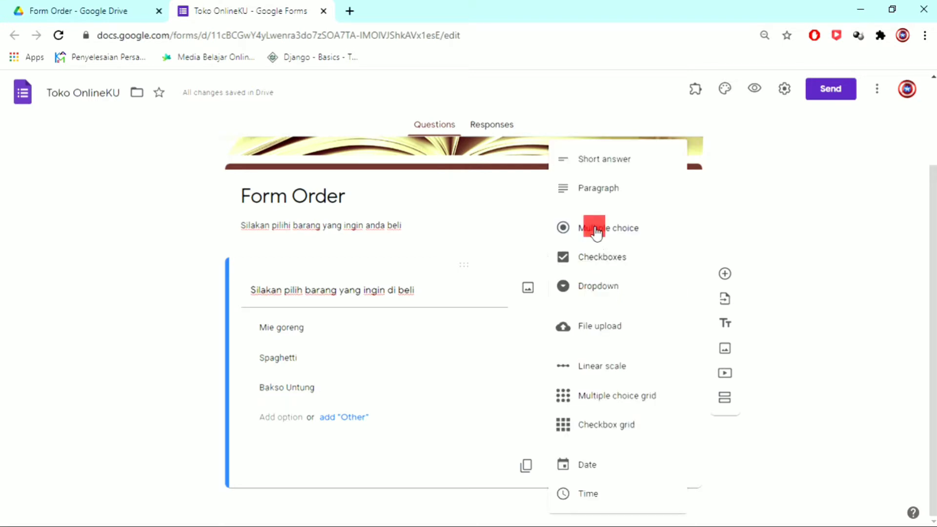
pyautogui.click(612, 269)
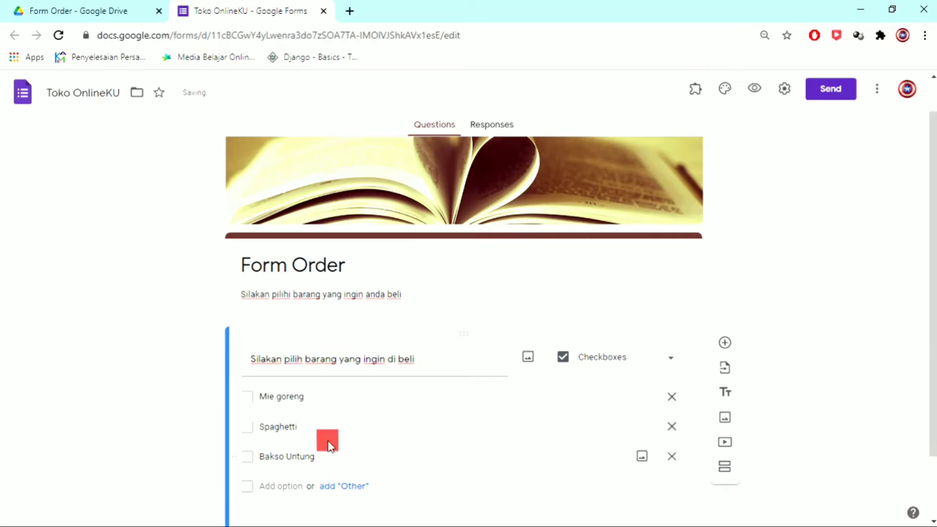
pyautogui.scroll(-2, 300, 427)
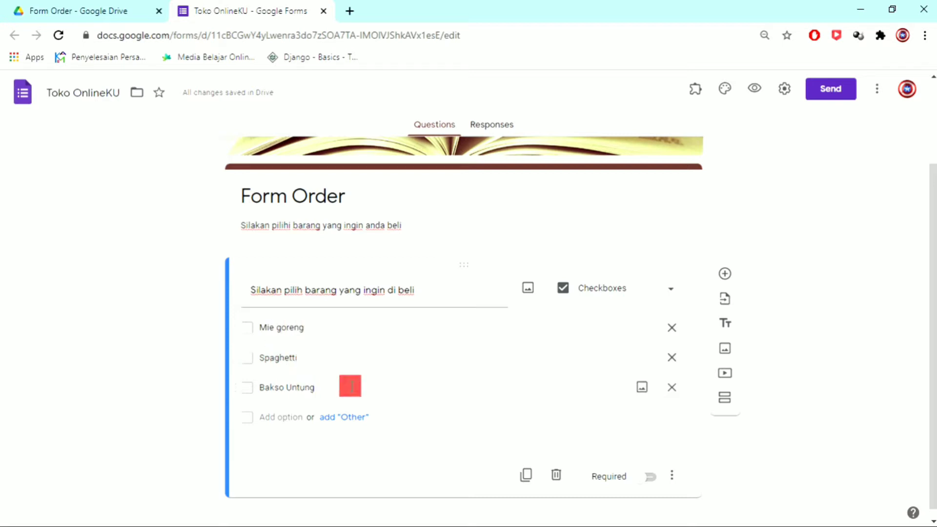
pyautogui.scroll(-1, 481, 436)
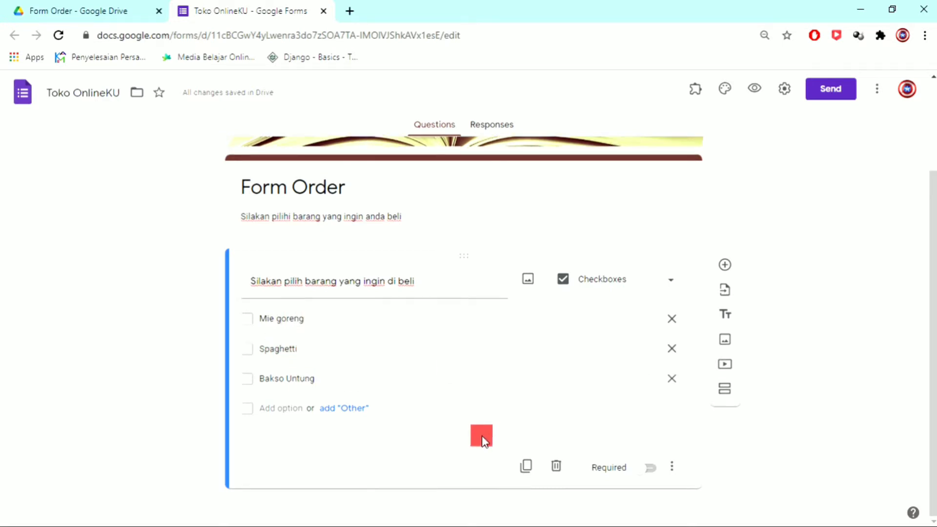
pyautogui.click(651, 468)
# - Duplicate the product question and title the copy "menu tambahan"
pyautogui.click(527, 466)
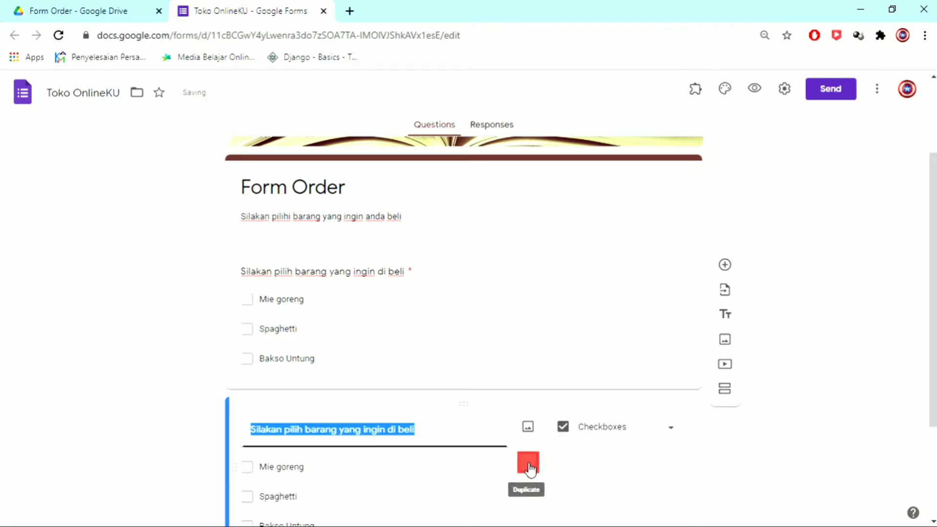
pyautogui.scroll(3, 415, 380)
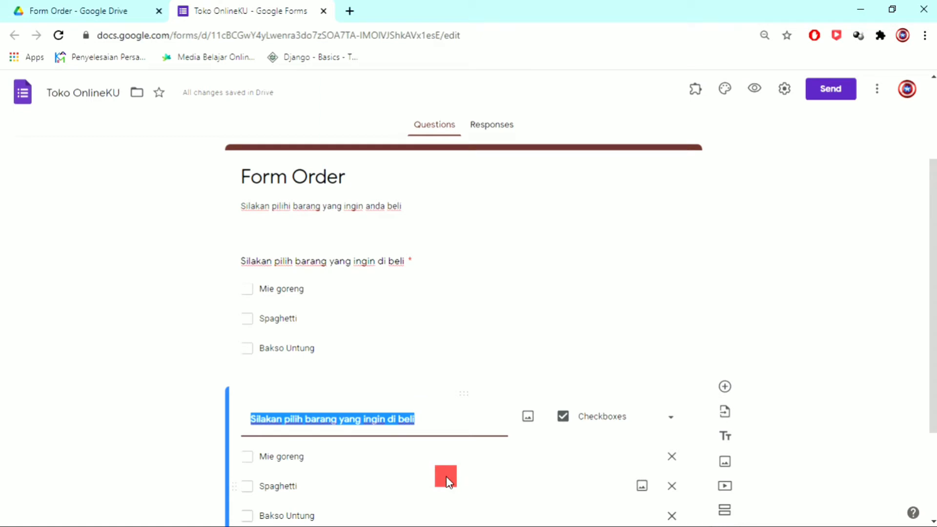
pyautogui.write('menu')
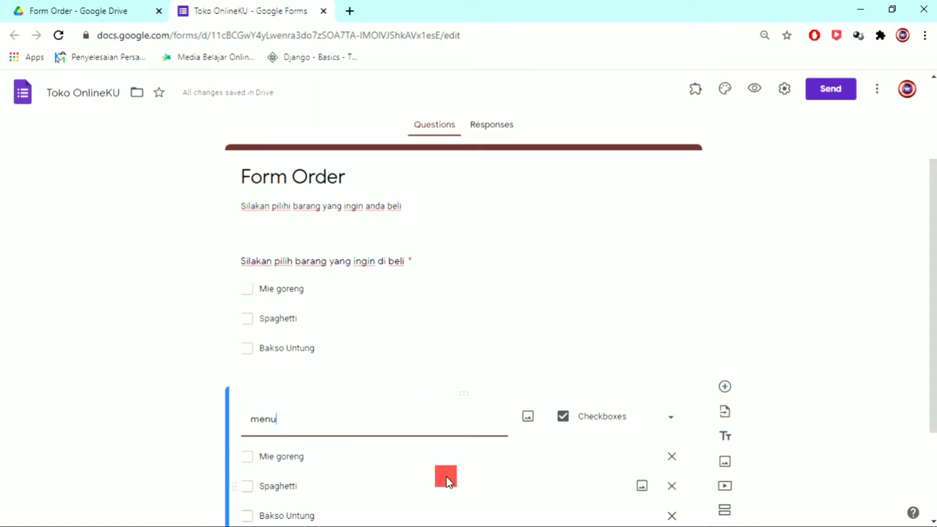
pyautogui.write(' tambahan')
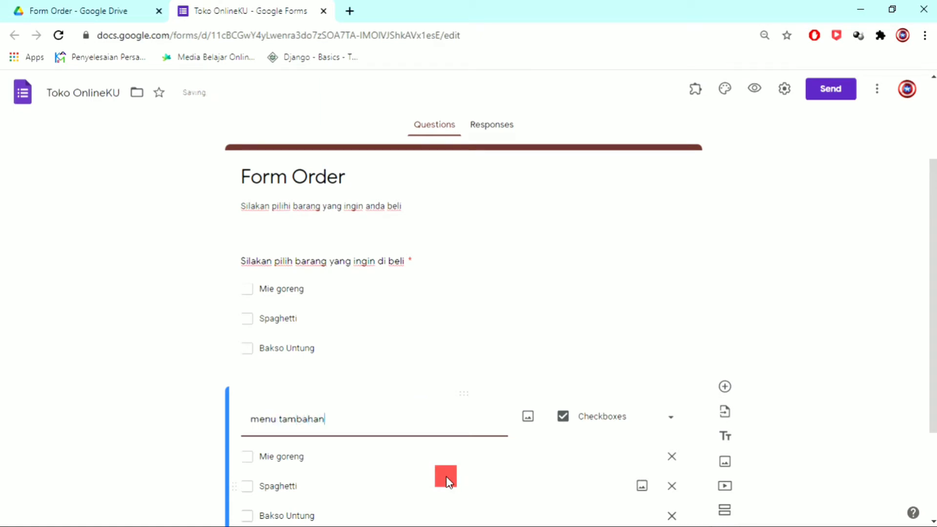
# - Replace the options of the "menu tambahan" question with "Extra pedas", "Extra mozrella" and "Extra manis"
pyautogui.click(311, 457)
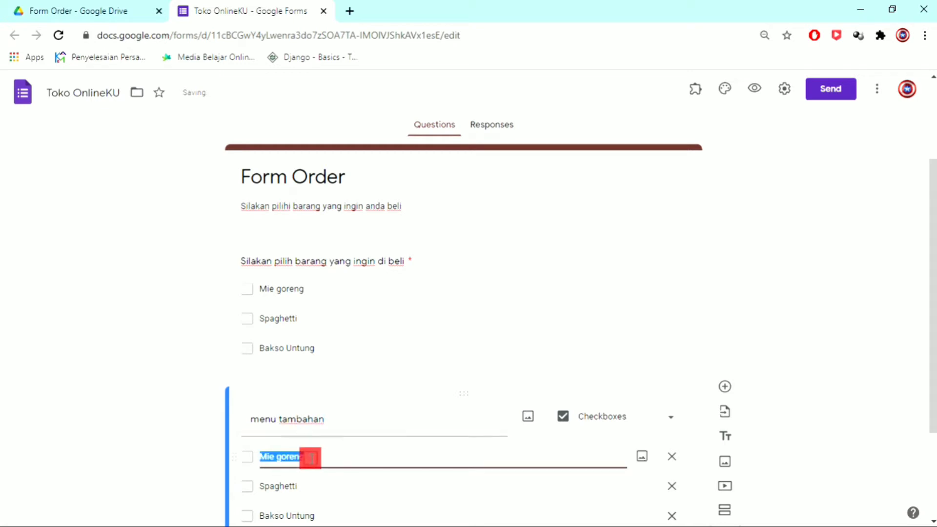
pyautogui.write('Extra pedas')
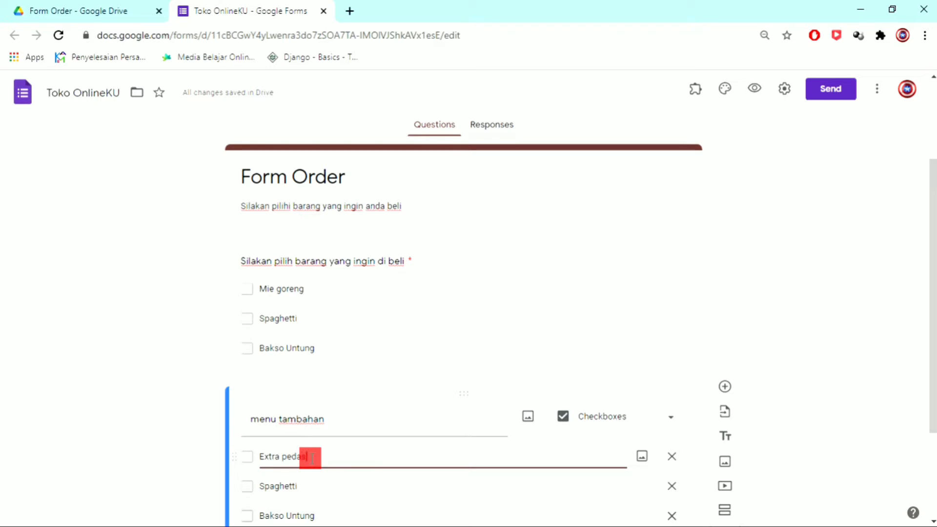
pyautogui.click(303, 485)
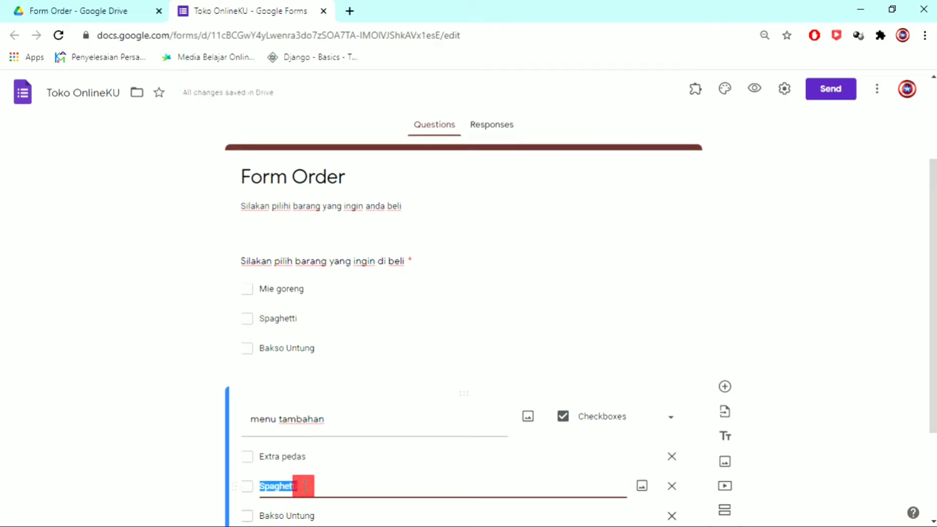
pyautogui.write('Ex')
pyautogui.press('BackSpace')
pyautogui.write('tra ')
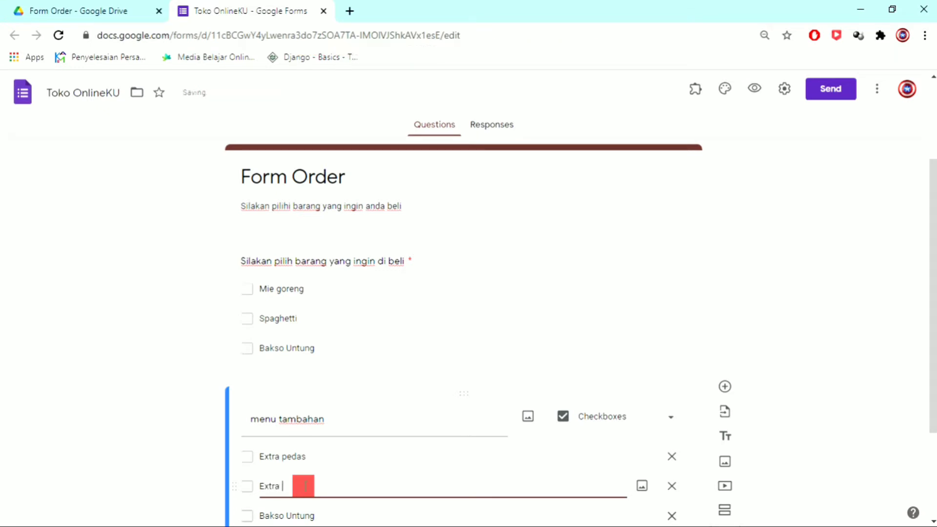
pyautogui.write('mozrella')
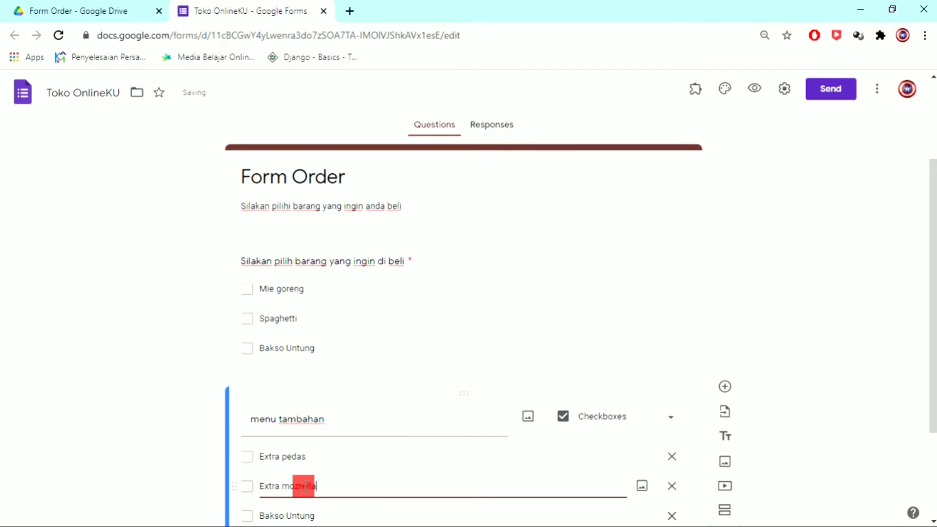
pyautogui.scroll(-2, 317, 483)
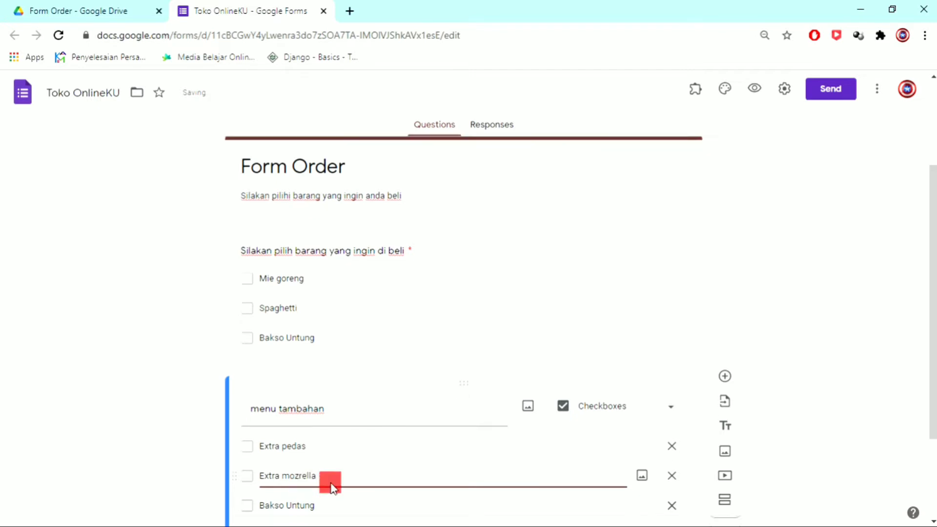
pyautogui.click(310, 446)
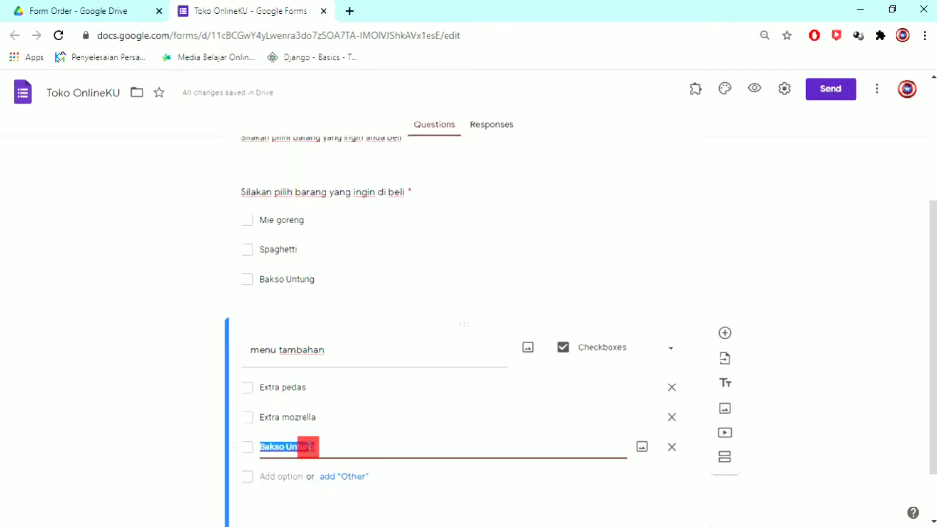
pyautogui.write('Extra manis')
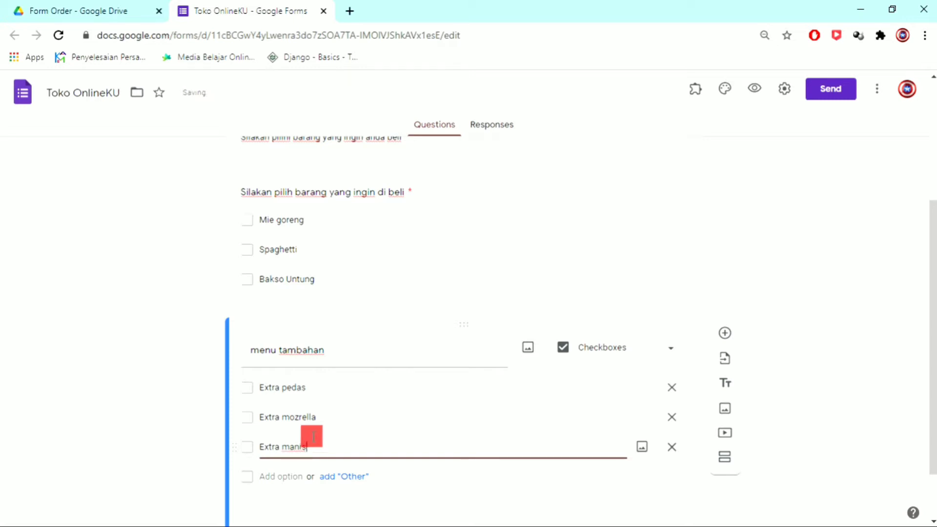
# - Duplicate the "menu tambahan" question and title the copy "Pilihan minuman"
pyautogui.scroll(-1, 310, 439)
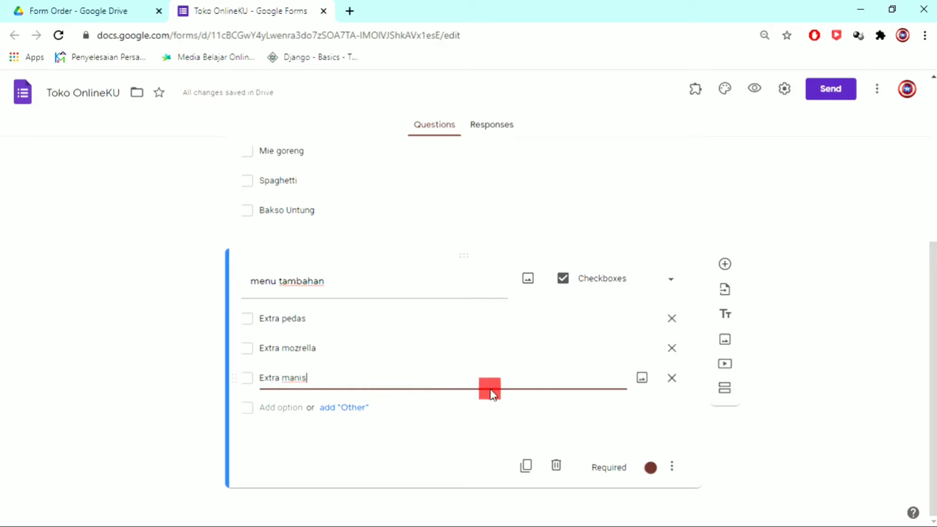
pyautogui.click(526, 467)
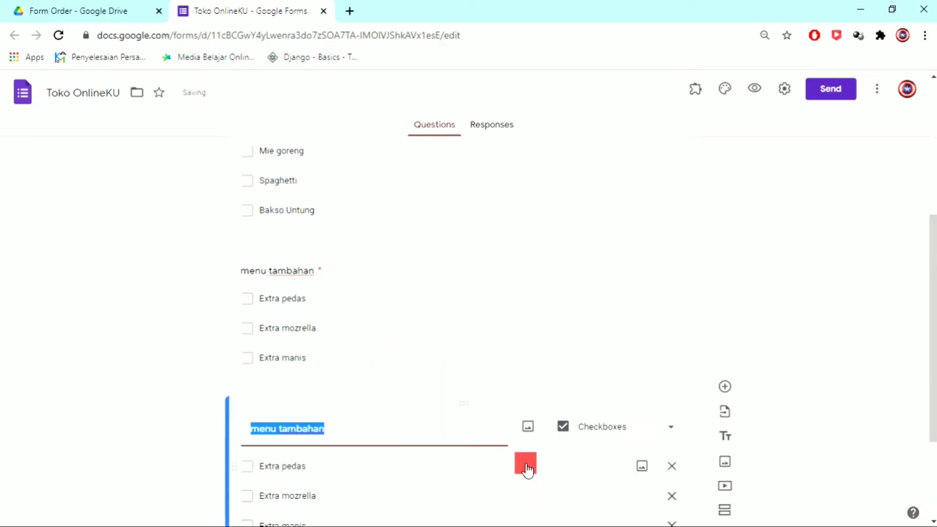
pyautogui.write('Pilih')
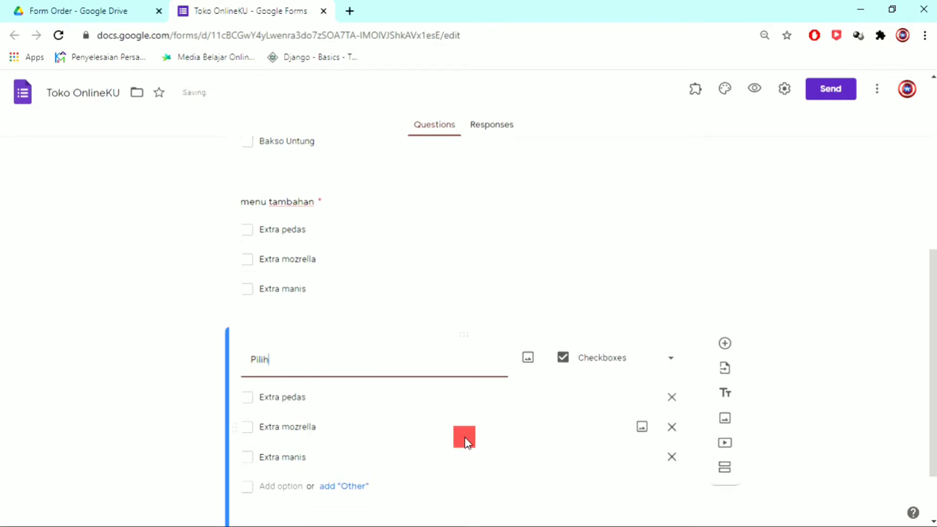
pyautogui.write('an minuman')
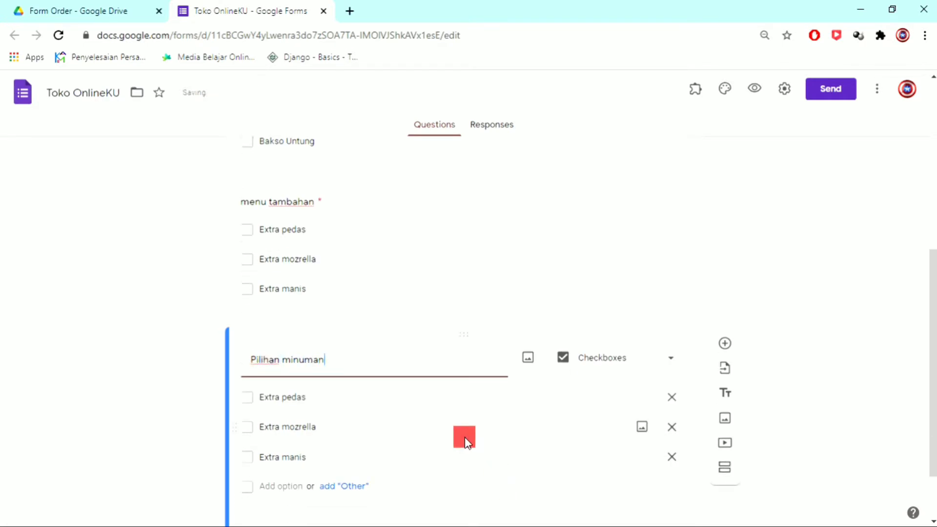
# - Replace the options of the "Pilihan minuman" question with "Teh manis", "Teh botol Sosro" and "Jus Alpukat"
pyautogui.click(301, 401)
pyautogui.write('Teh manis')
pyautogui.click(309, 430)
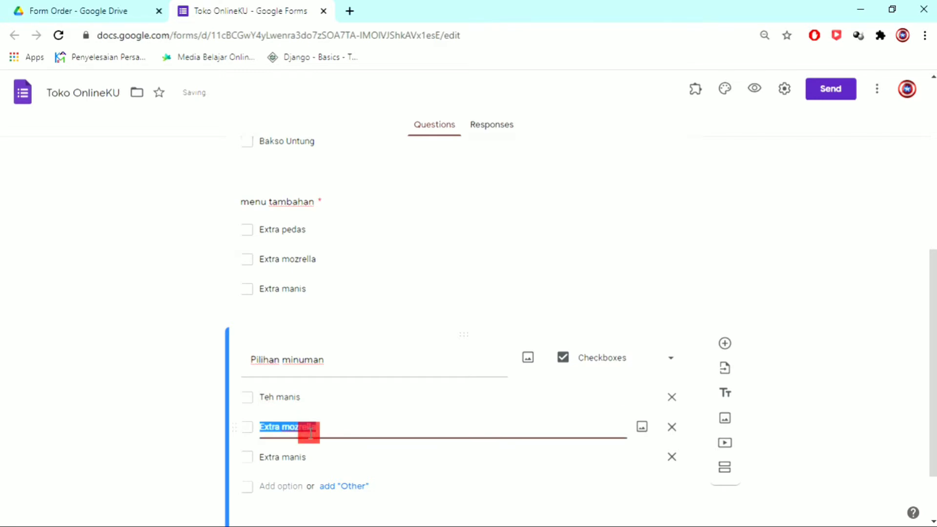
pyautogui.write('teh ')
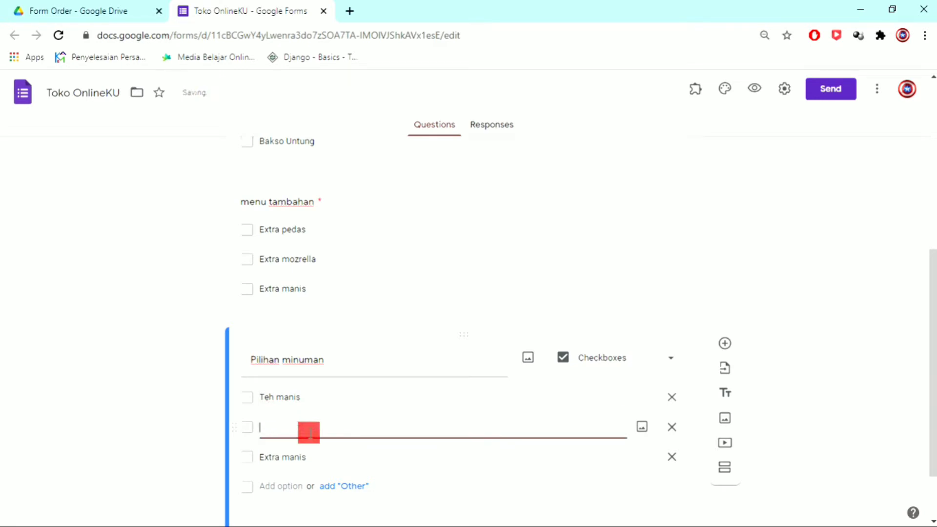
pyautogui.write('Teh botol Sosro')
pyautogui.click(288, 457)
pyautogui.write('Ju')
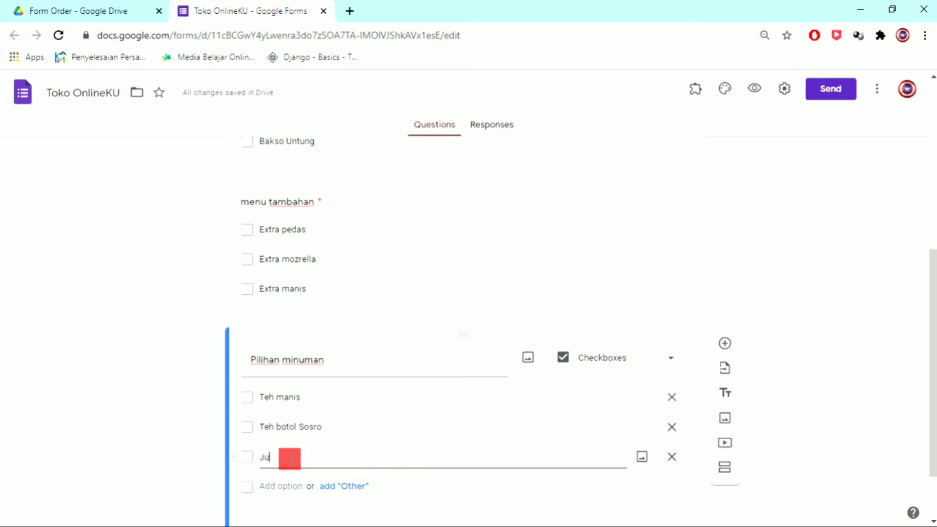
pyautogui.write('s Alpuka')
# - Duplicate the "Pilihan minuman" question and title the copy "Pilih Pengiriman"
pyautogui.scroll(-2, 292, 459)
pyautogui.click(529, 467)
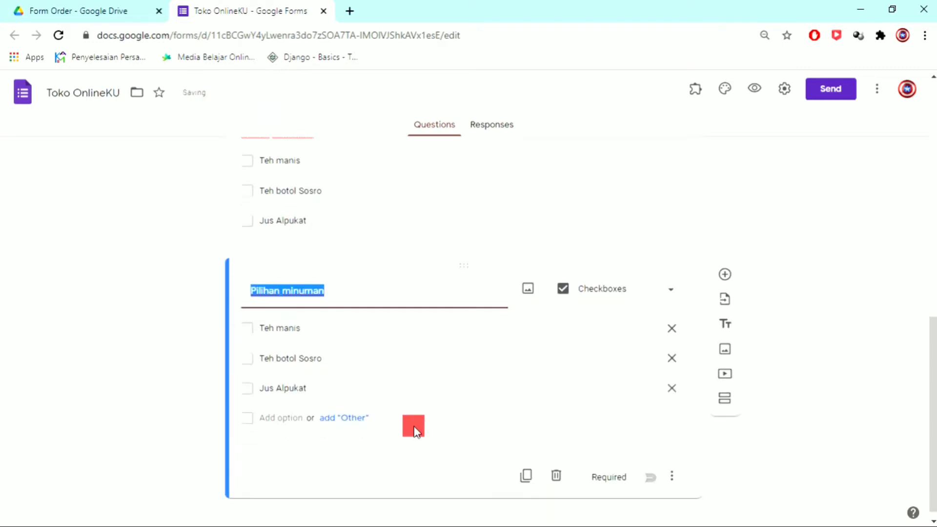
pyautogui.write('Pilih Pengiriman')
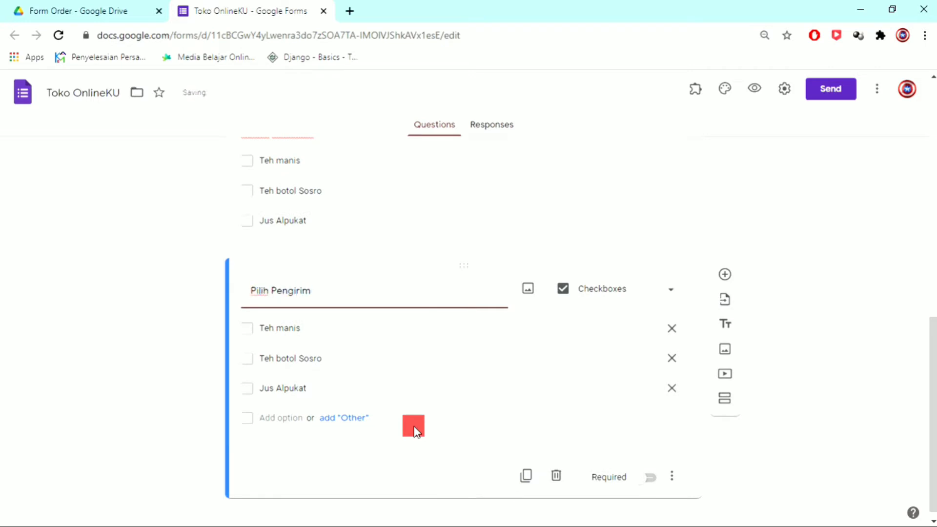
# - Replace the options of the "Pilih Pengiriman" question with "JNT", "JNE" and "Tiki"
pyautogui.click(316, 335)
pyautogui.write('JNT')
pyautogui.click(305, 358)
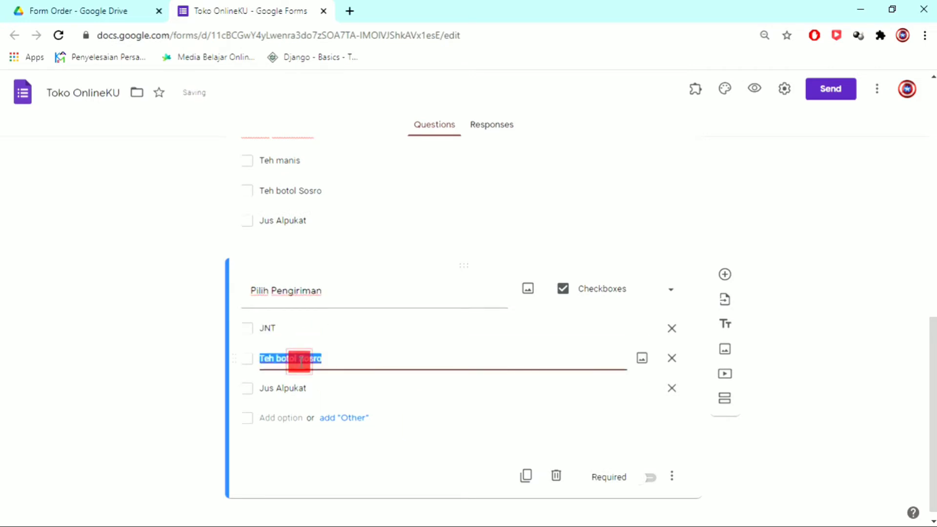
pyautogui.write('JNE')
pyautogui.click(299, 387)
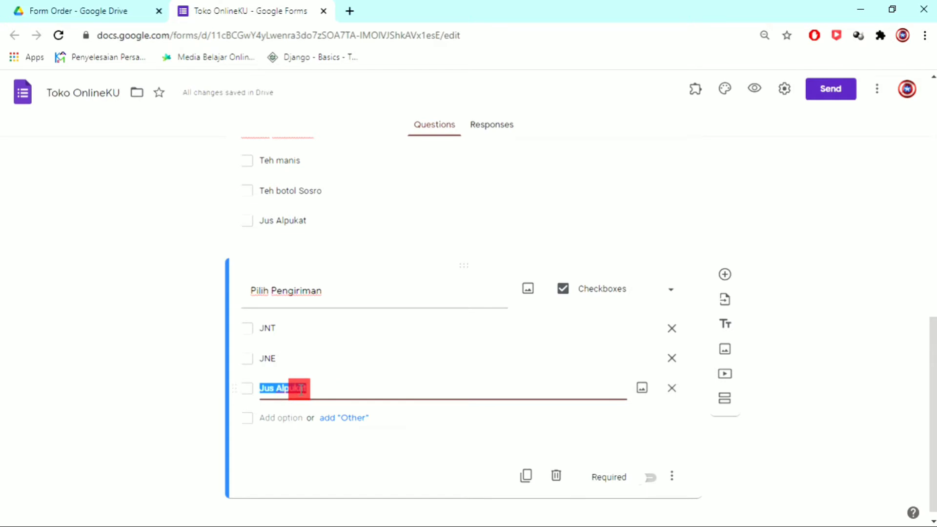
pyautogui.write('Tiki')
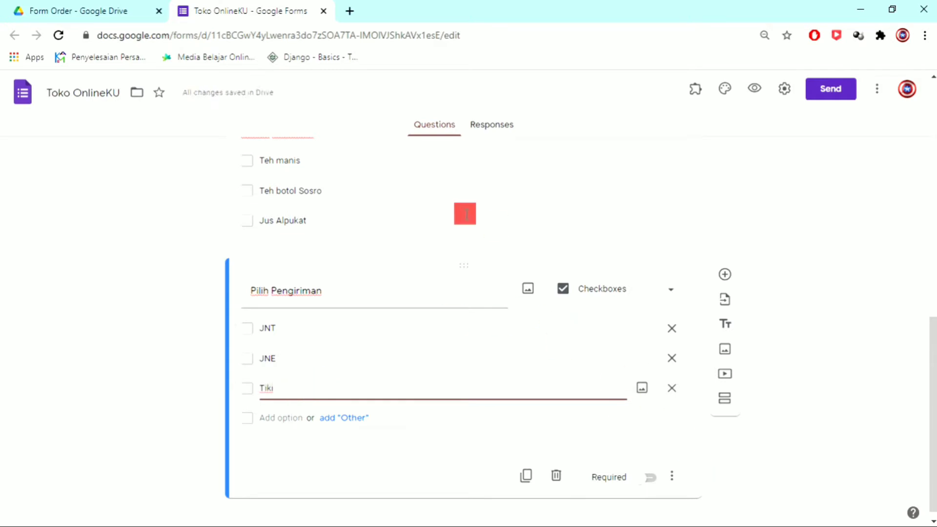
# - Add the description "Gratis ongkir jika menggunakan JNT untuk jabodetabek" to the "Pilih Pengiriman" question
pyautogui.click(672, 467)
pyautogui.click(710, 428)
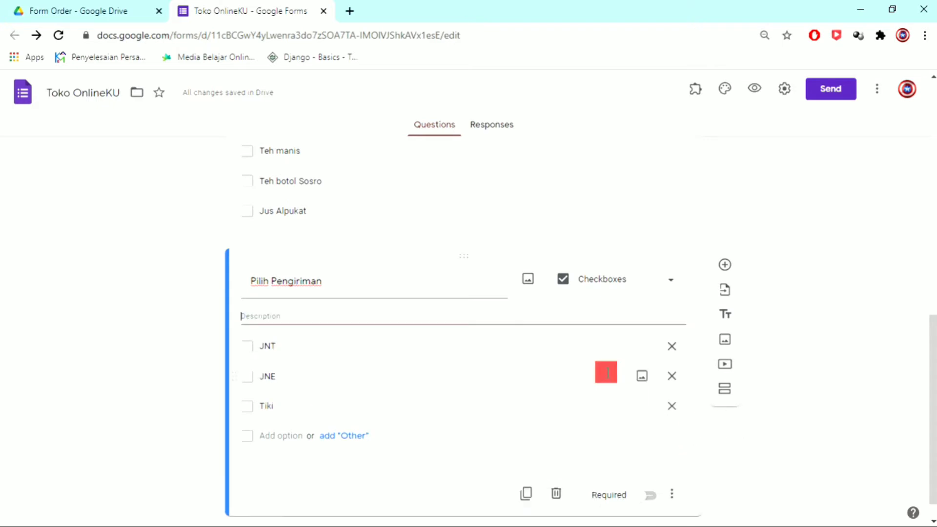
pyautogui.write('Gratis ongkir jika')
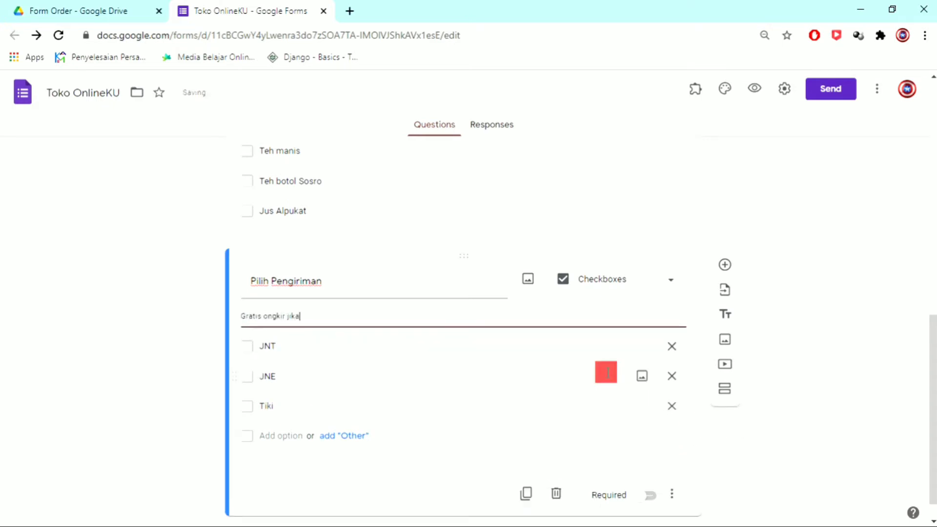
pyautogui.write(' menggunakan JNT untuk jabode')
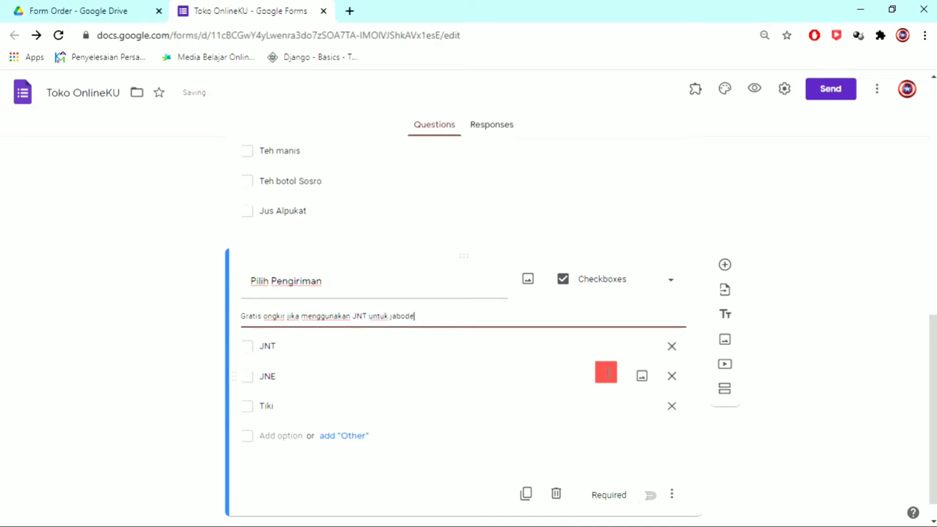
pyautogui.write('tabek')
# - Review the whole order form from the header image through the product, extras, drinks and delivery questions
pyautogui.scroll(-1, 493, 371)
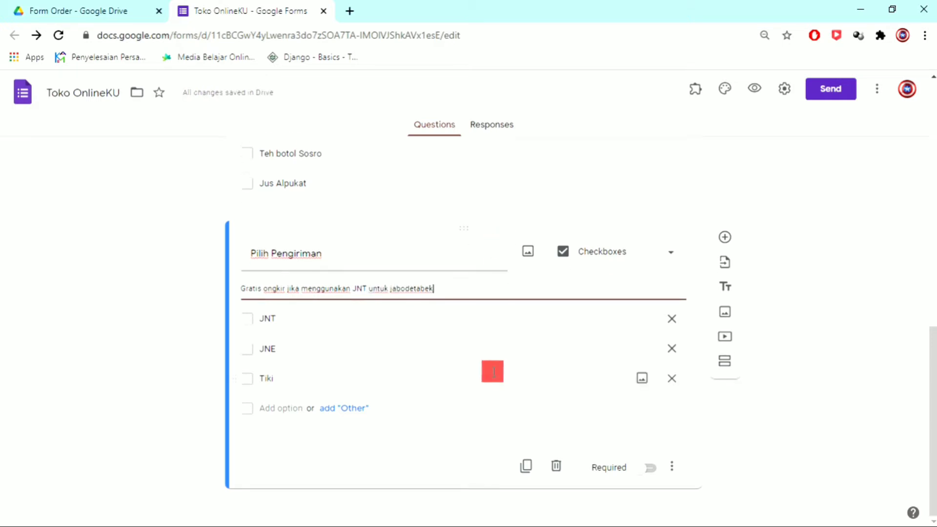
pyautogui.scroll(15, 492, 372)
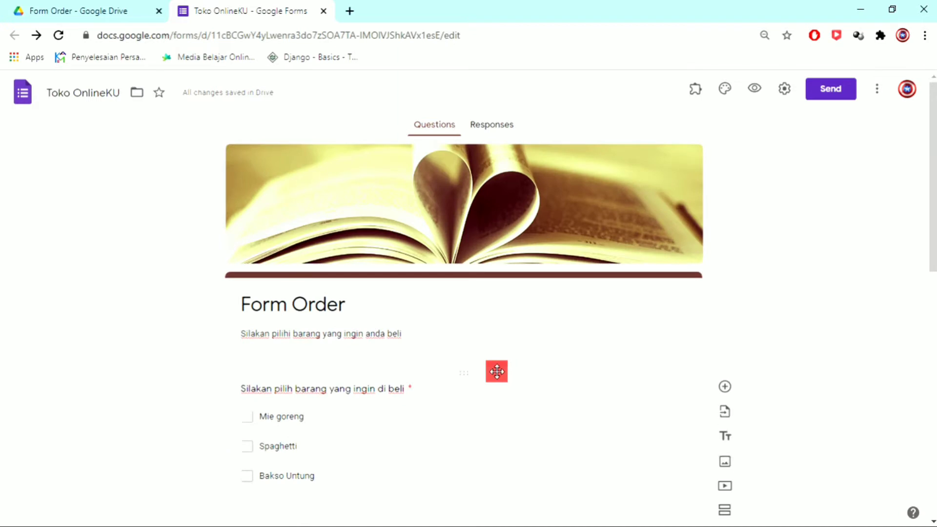
pyautogui.scroll(-4, 498, 377)
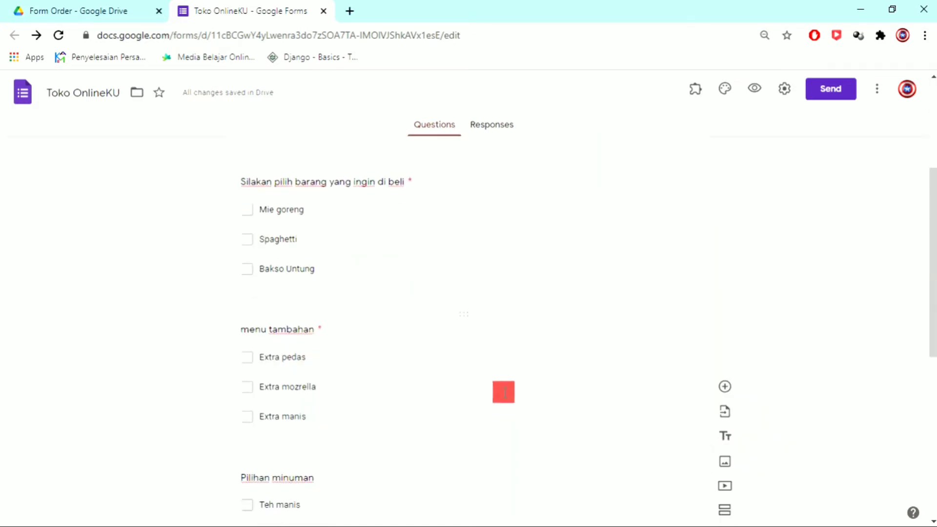
pyautogui.scroll(-7, 498, 395)
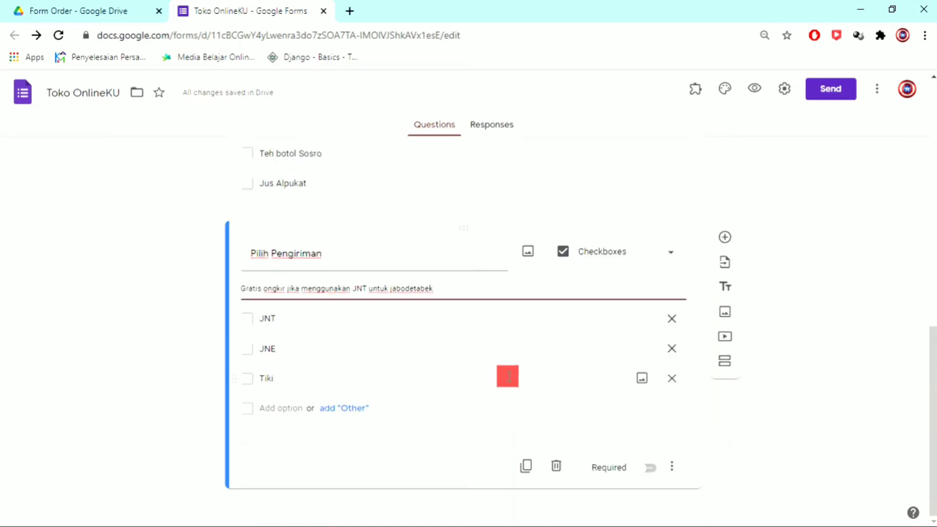
pyautogui.scroll(3, 418, 410)
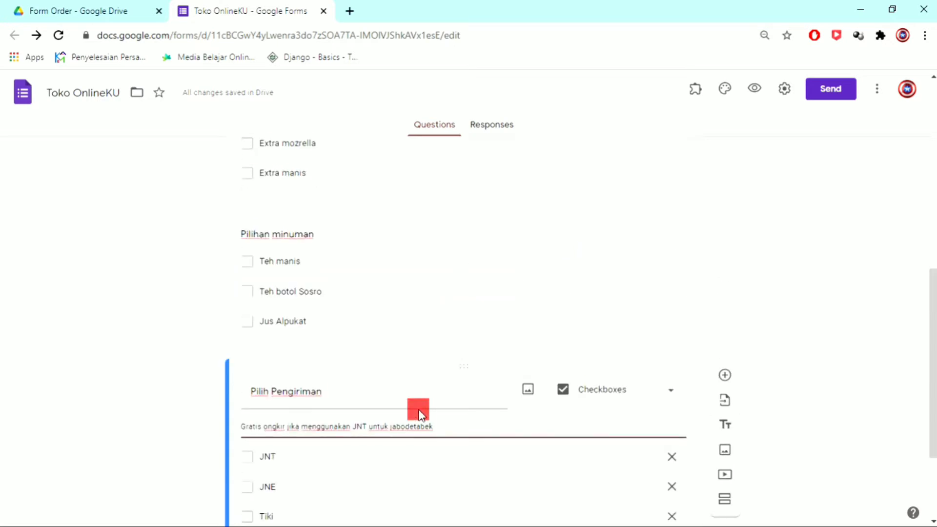
pyautogui.scroll(9, 420, 413)
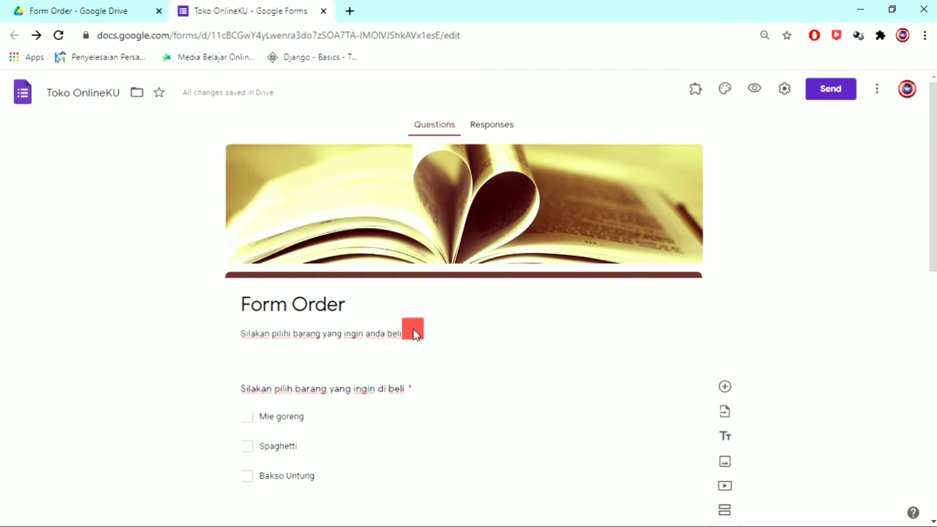
pyautogui.scroll(-5, 595, 342)
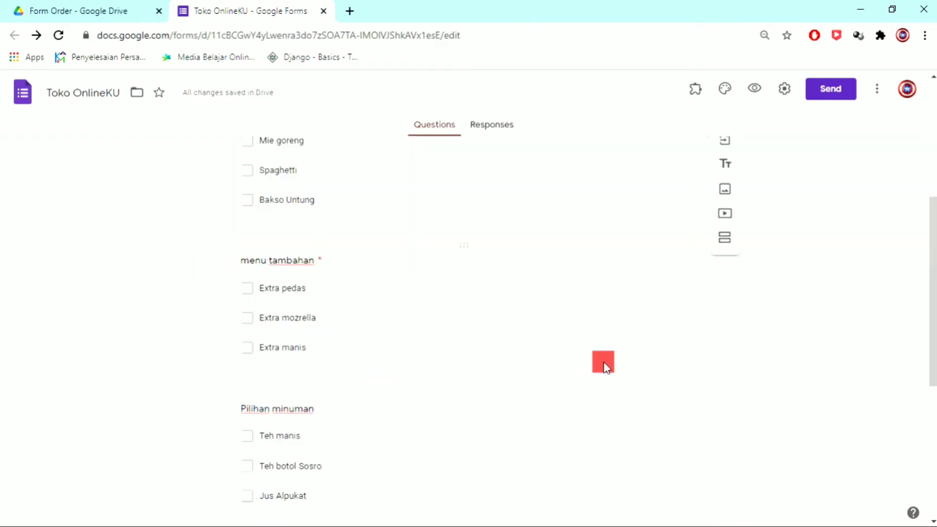
pyautogui.scroll(-5, 605, 366)
pyautogui.click(604, 332)
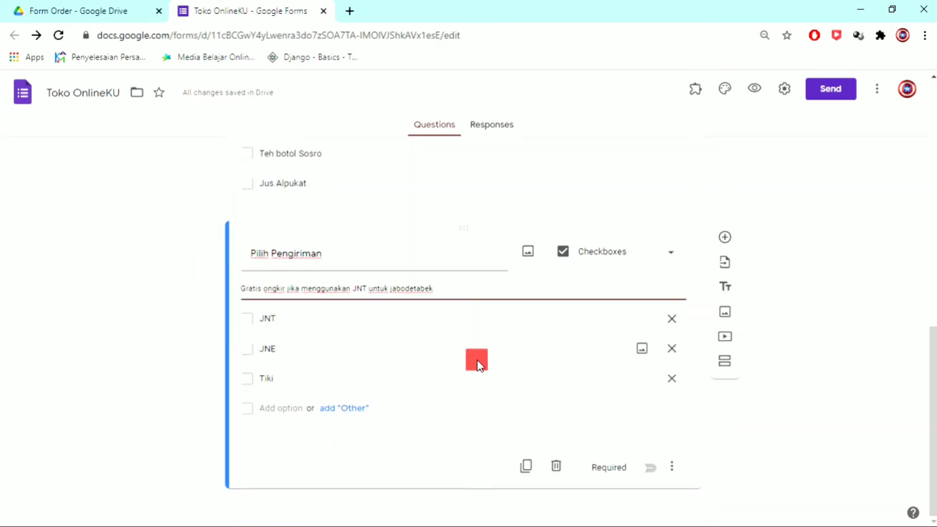
pyautogui.scroll(7, 478, 365)
pyautogui.scroll(-3, 475, 361)
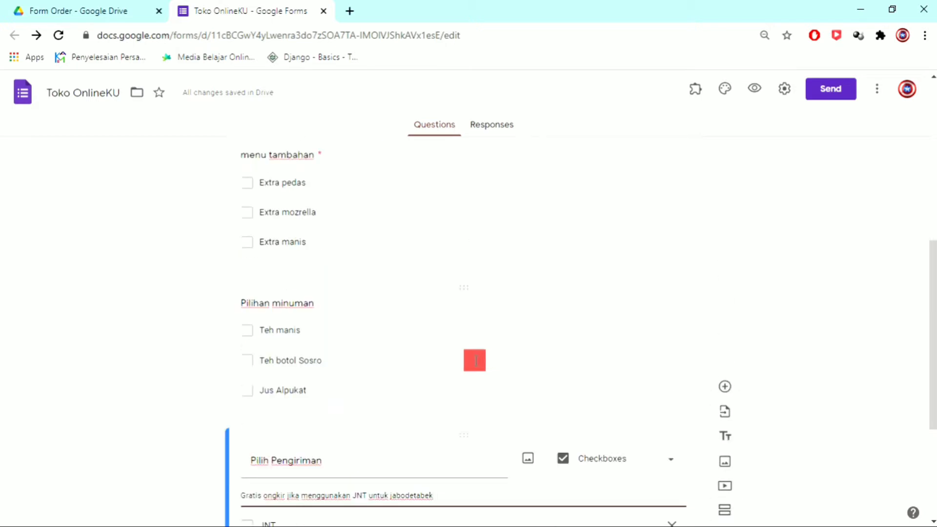
pyautogui.scroll(-4, 429, 359)
pyautogui.click(443, 362)
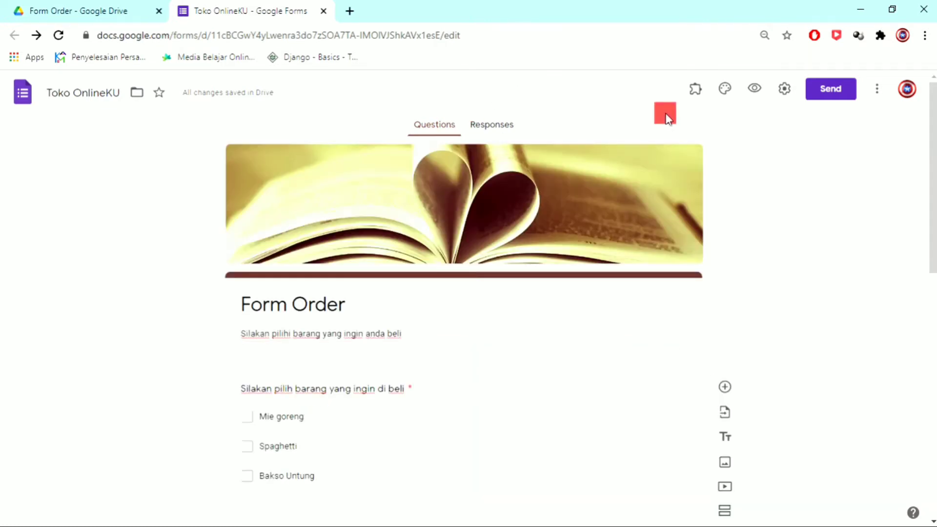
# - In the form settings, enable collecting email addresses and set response receipts to be sent always
pyautogui.click(784, 89)
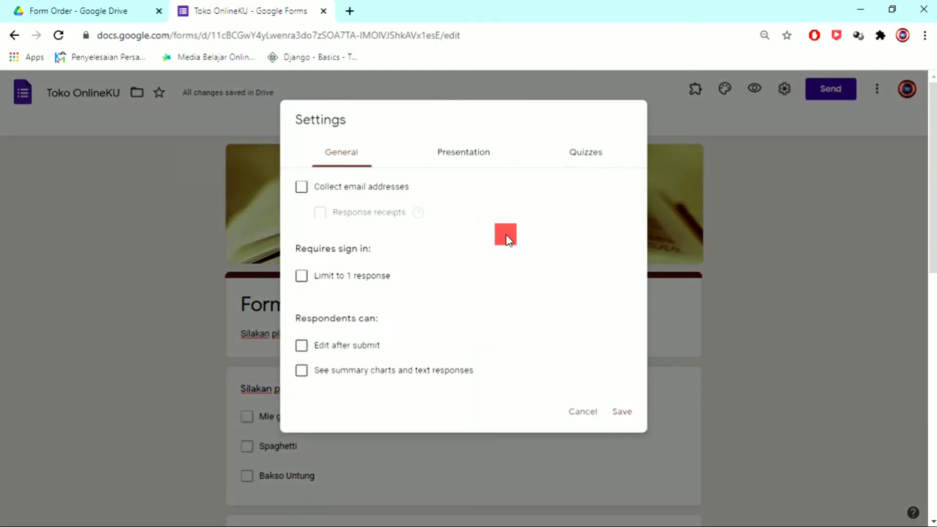
pyautogui.click(302, 187)
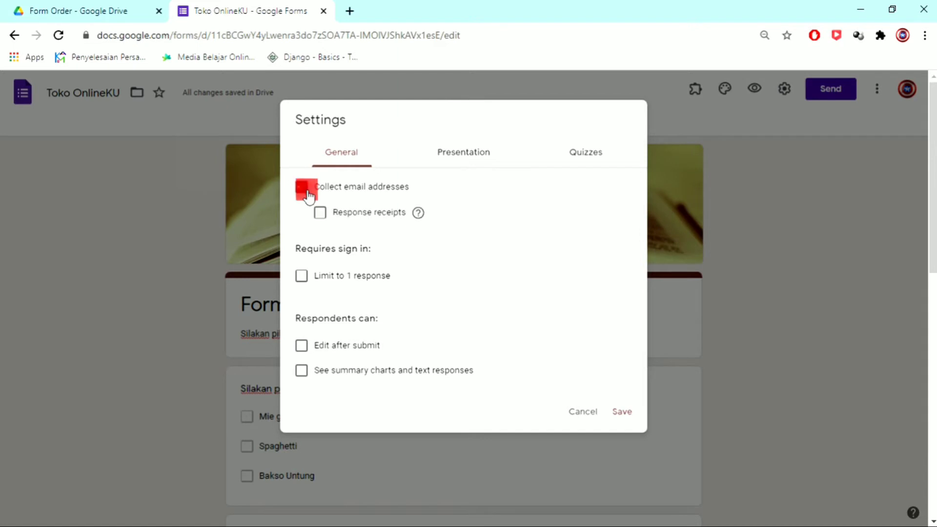
pyautogui.click(320, 212)
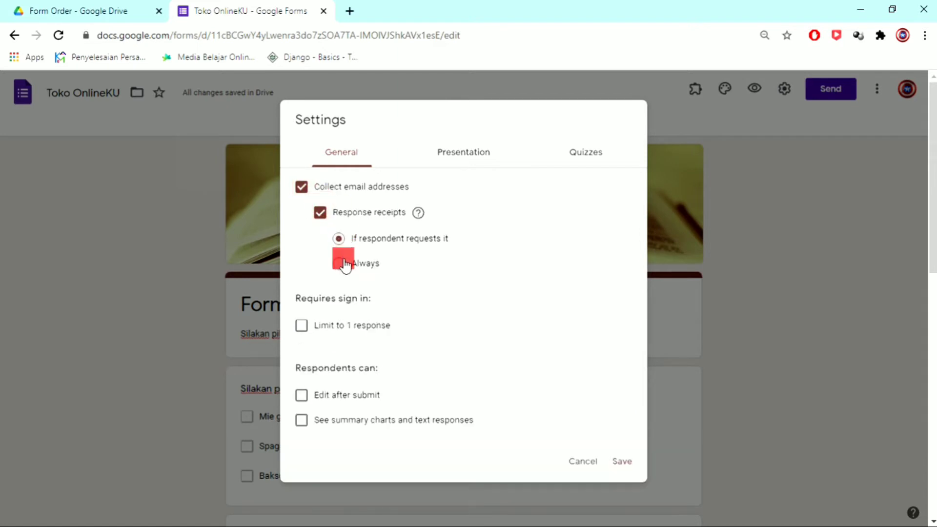
pyautogui.click(345, 263)
# - Set the confirmation message to "Terima kasih" with a second line "Silakan bayar sesuaiinvoice di email anda", and save the form settings
pyautogui.click(462, 146)
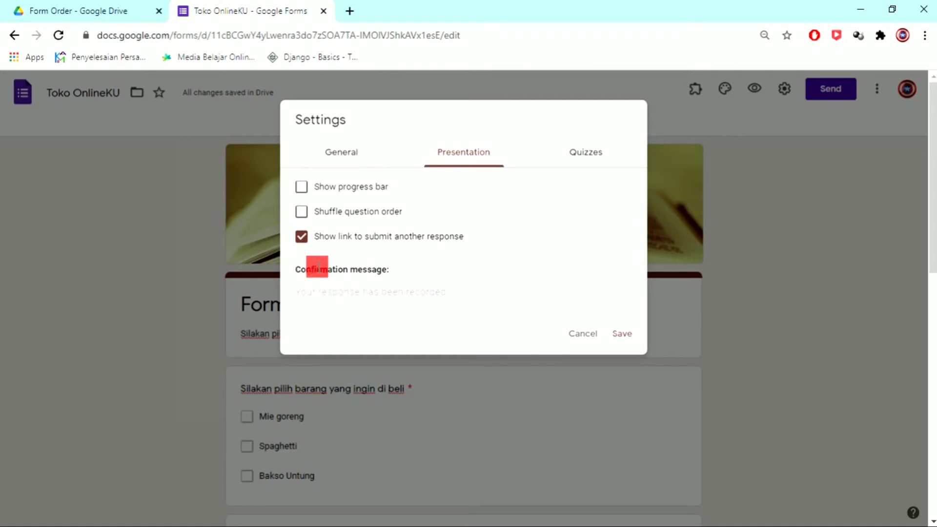
pyautogui.click(324, 291)
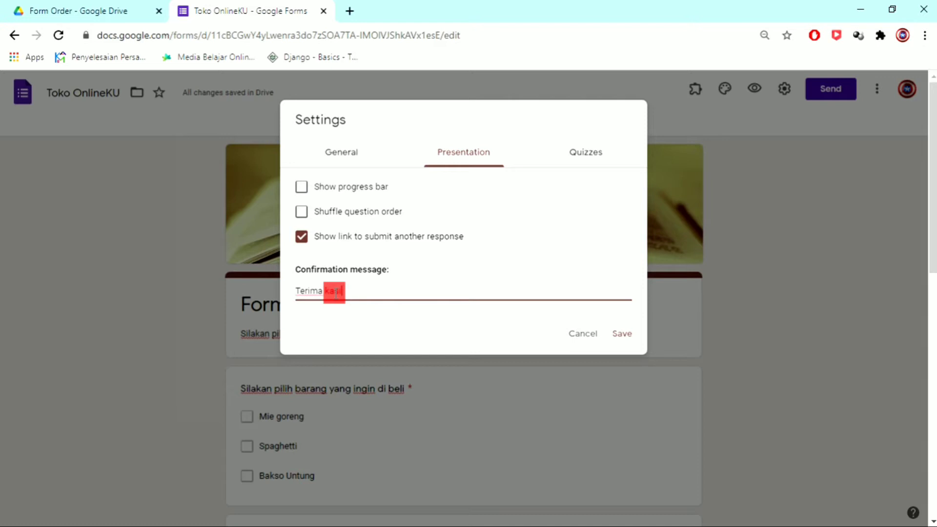
pyautogui.write('Terima kasih')
pyautogui.press('Return')
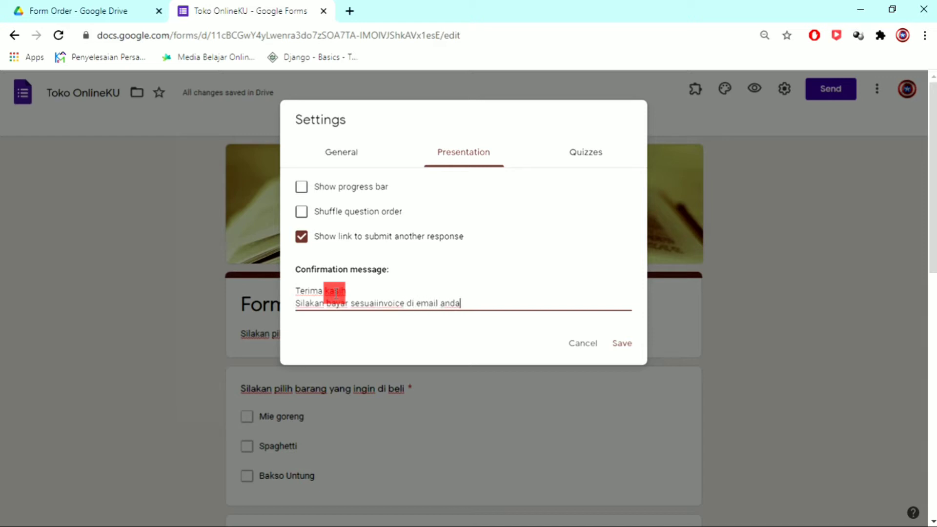
pyautogui.click(620, 343)
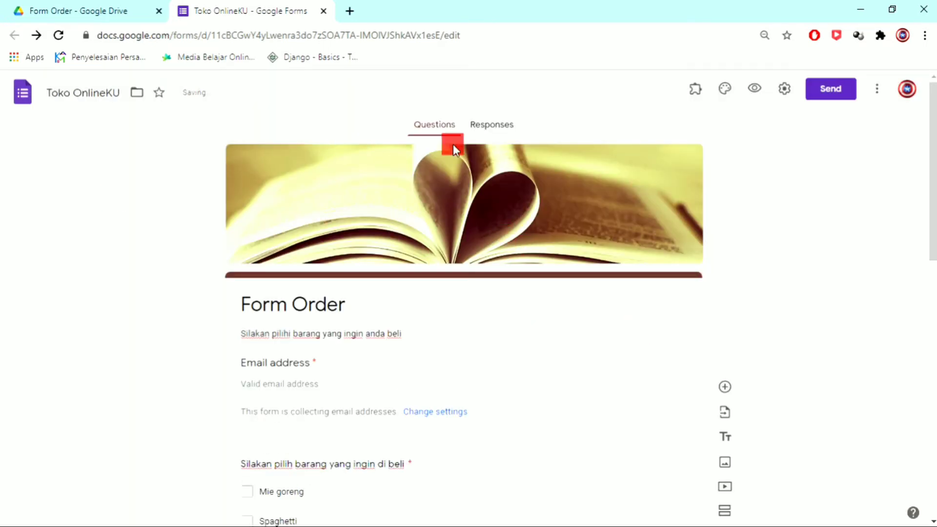
# - Set the form's response destination to a new spreadsheet named "Toko OnlineKU (Responses)"
pyautogui.click(490, 126)
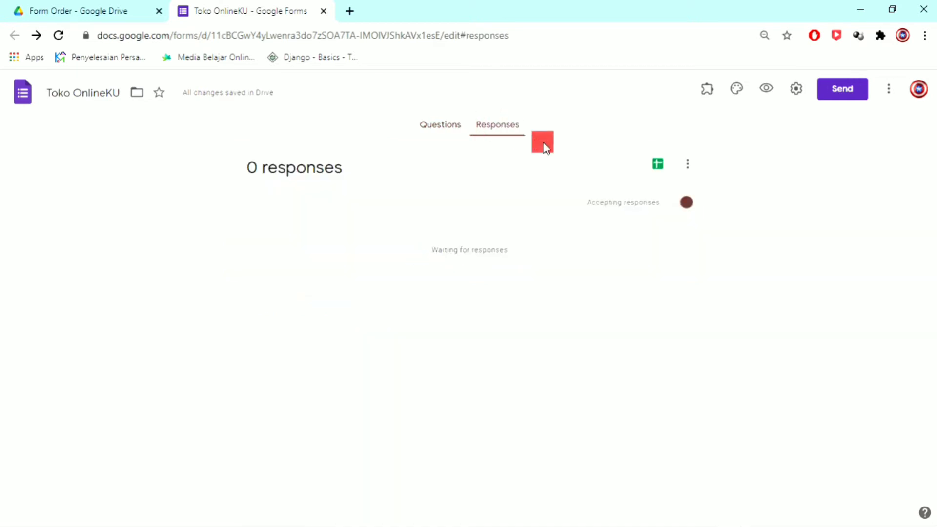
pyautogui.click(687, 164)
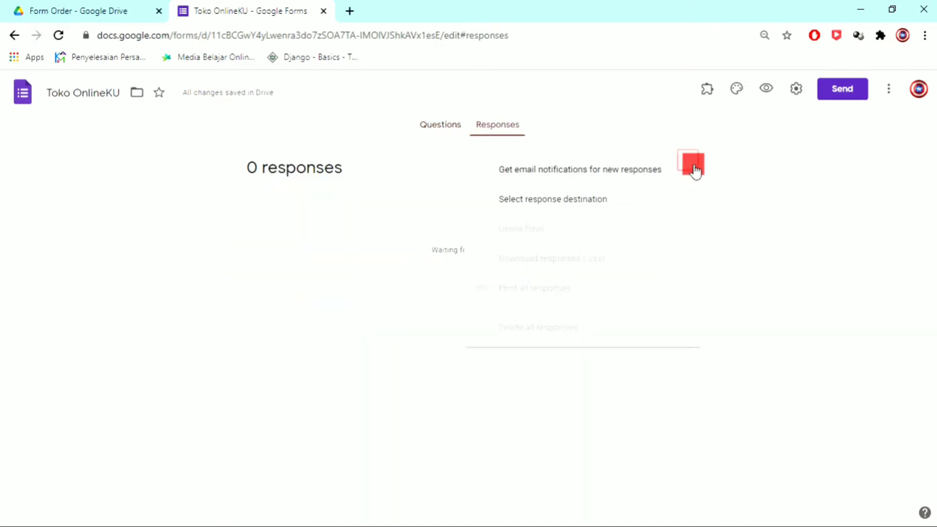
pyautogui.click(762, 287)
pyautogui.click(694, 181)
pyautogui.click(688, 166)
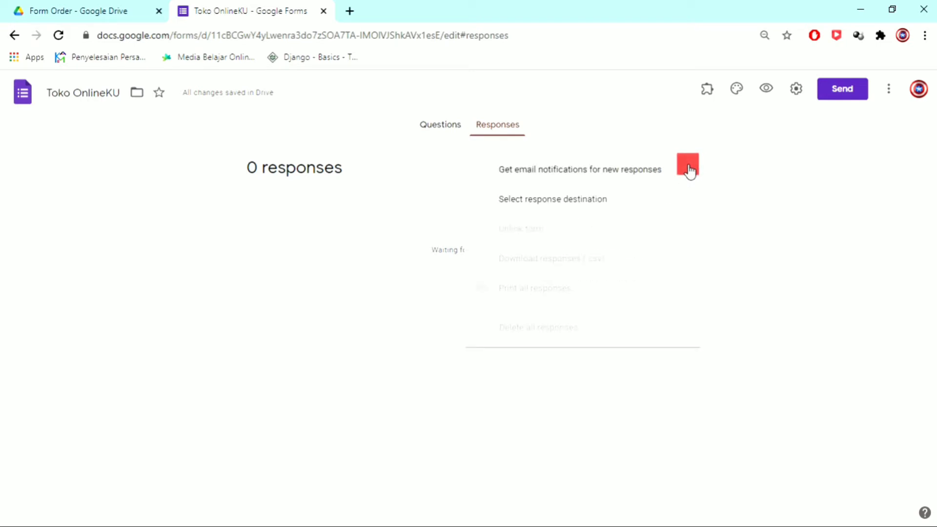
pyautogui.click(604, 205)
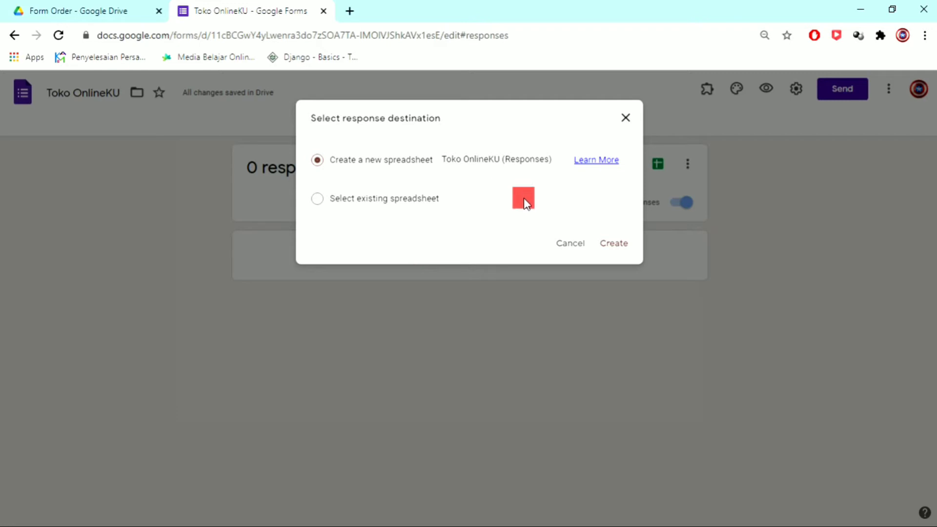
pyautogui.click(615, 245)
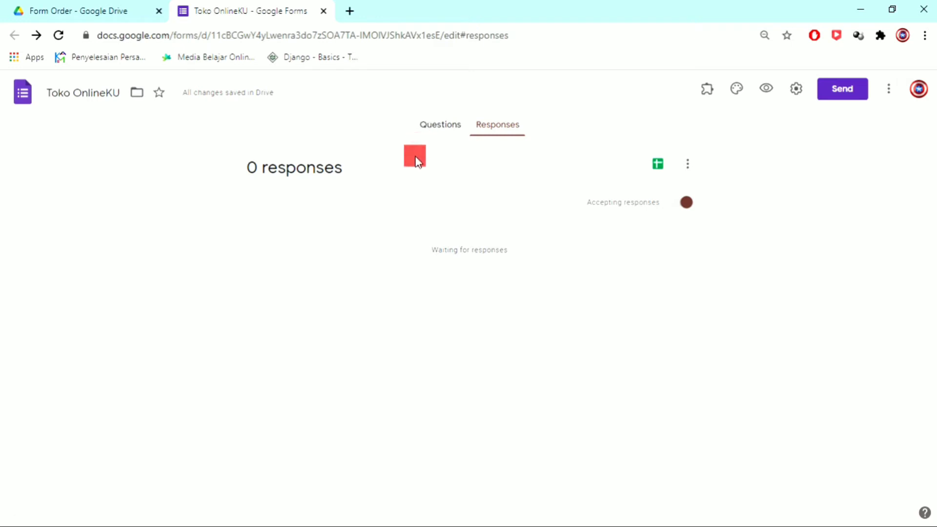
# - Open the form's response spreadsheet and check for its file in the Form Order folder in Google Drive
pyautogui.click(657, 170)
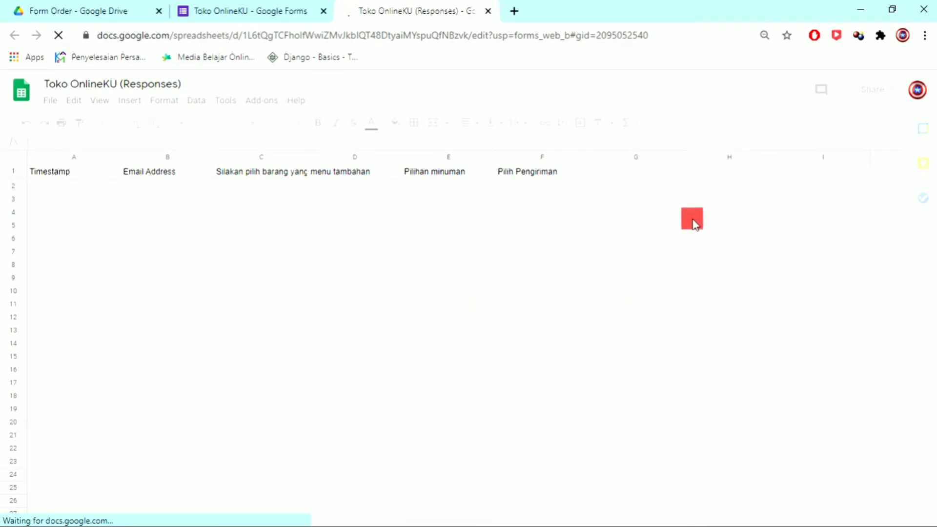
pyautogui.click(54, 7)
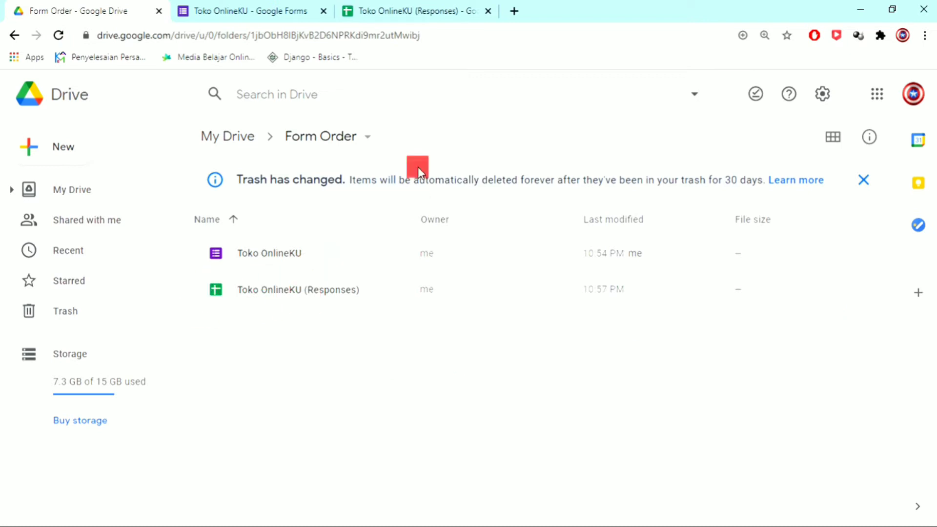
pyautogui.click(395, 11)
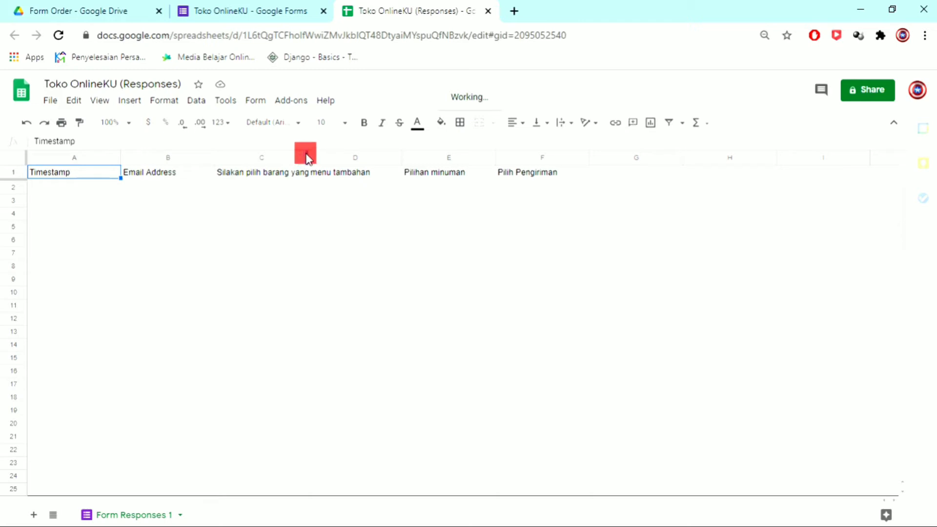
# - Widen columns C and D of the response sheet and center the header row horizontally
pyautogui.moveTo(309, 152); pyautogui.dragTo(357, 153)
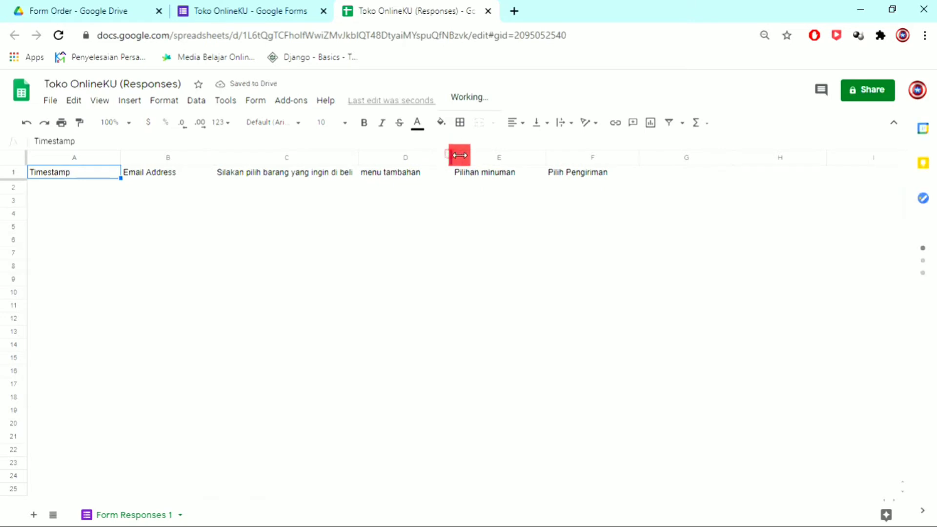
pyautogui.moveTo(452, 157); pyautogui.dragTo(479, 157)
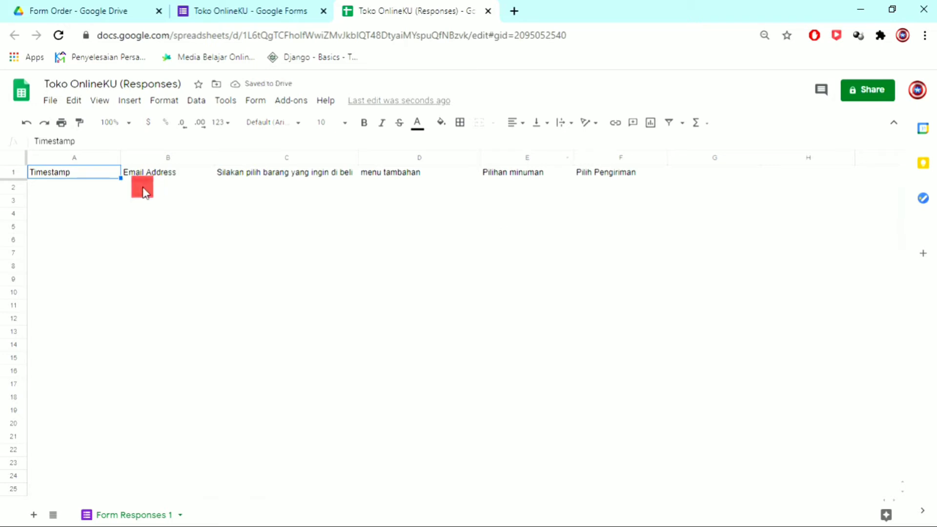
pyautogui.click(15, 174)
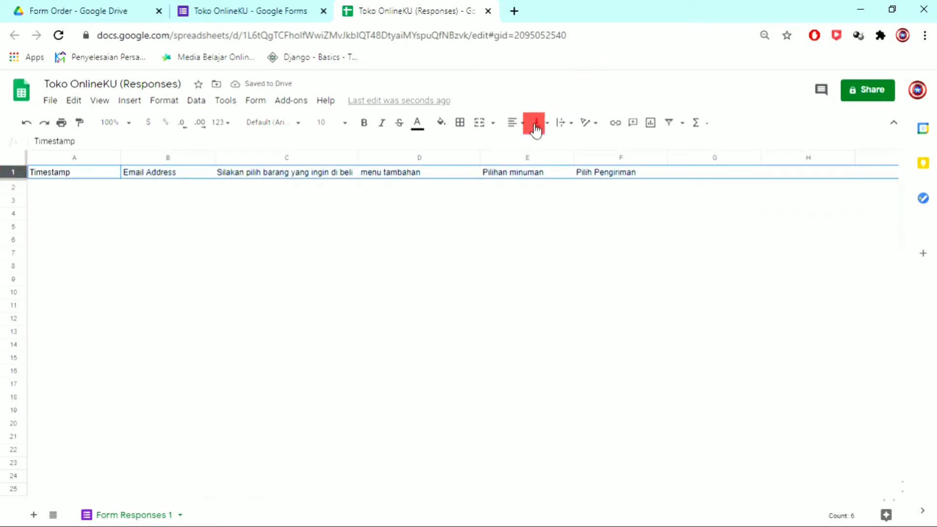
pyautogui.click(512, 122)
pyautogui.click(532, 142)
pyautogui.click(456, 222)
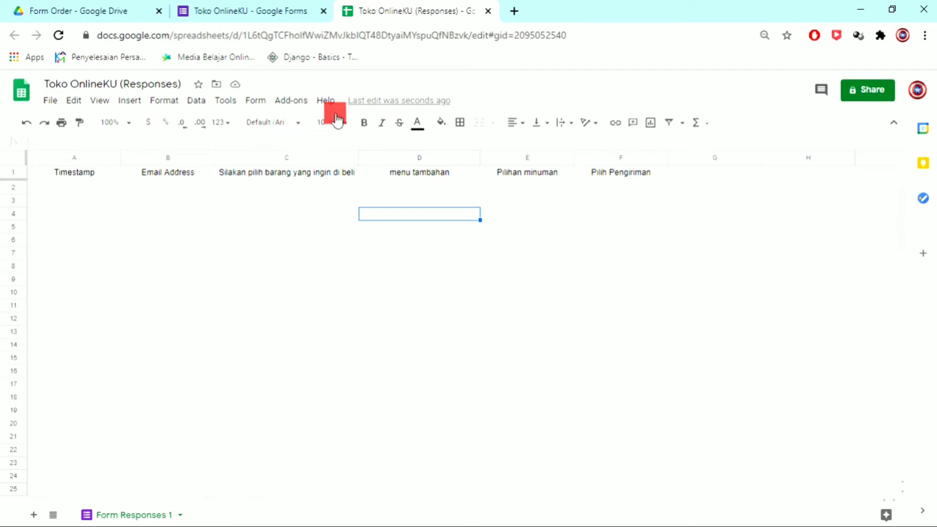
# - Open the Google Workspace Marketplace from the response spreadsheet to get add-ons
pyautogui.click(302, 104)
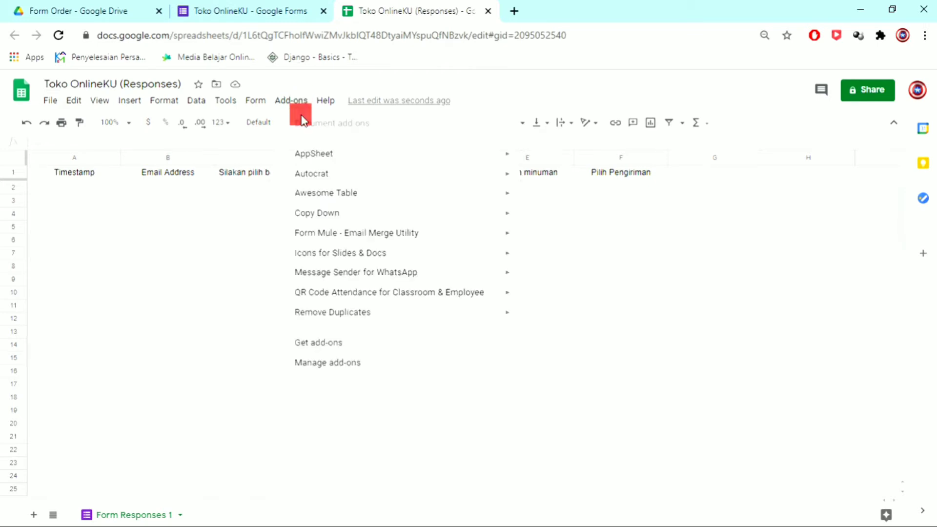
pyautogui.moveTo(317, 179)
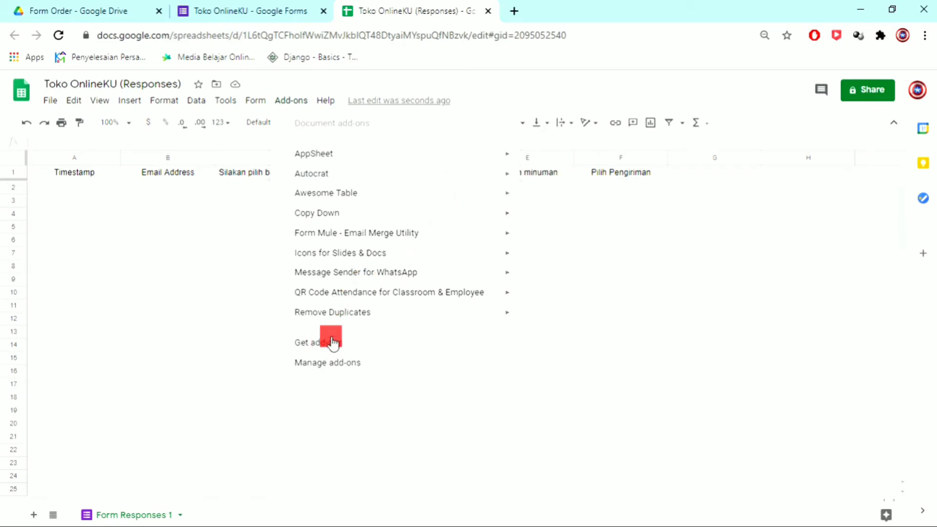
pyautogui.click(322, 346)
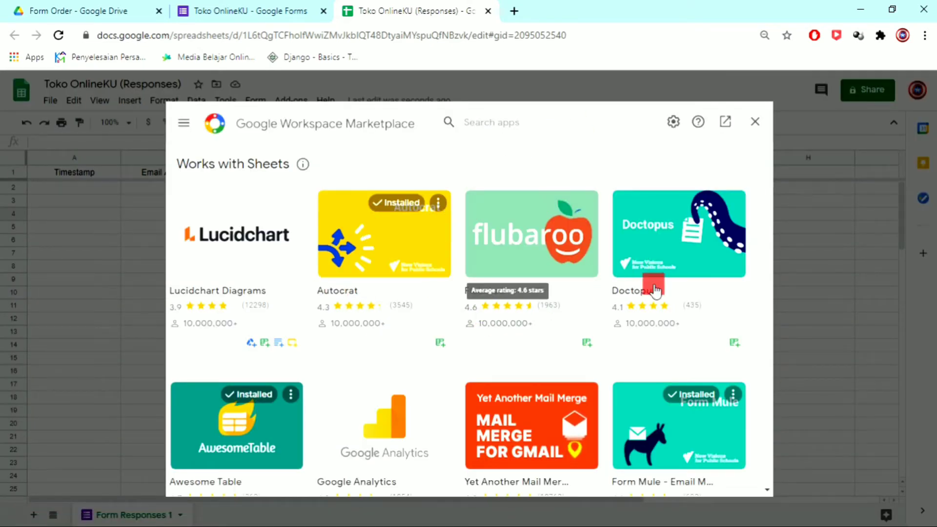
# - Search the Google Workspace Marketplace for Autocrat, look through the matching add-ons and close the marketplace
pyautogui.click(510, 122)
pyautogui.write('aut')
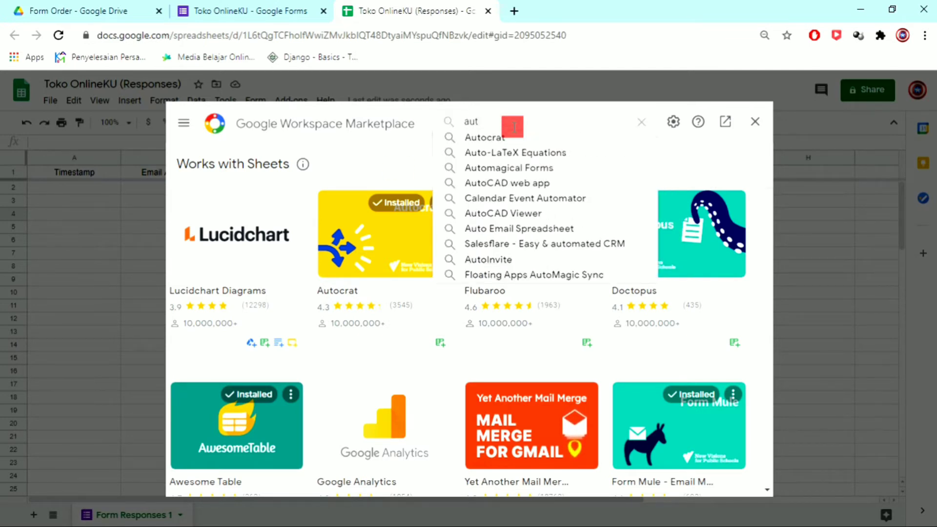
pyautogui.press('Down')
pyautogui.press('Return')
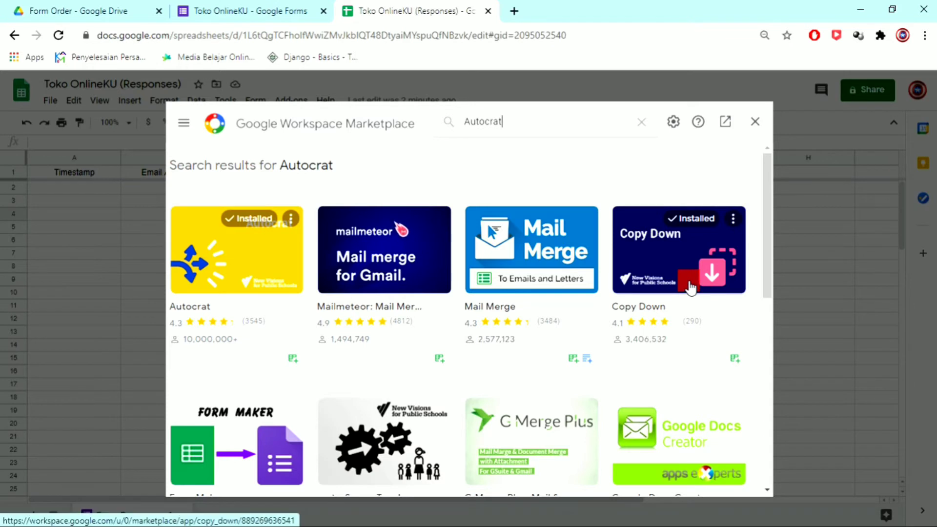
pyautogui.click(752, 126)
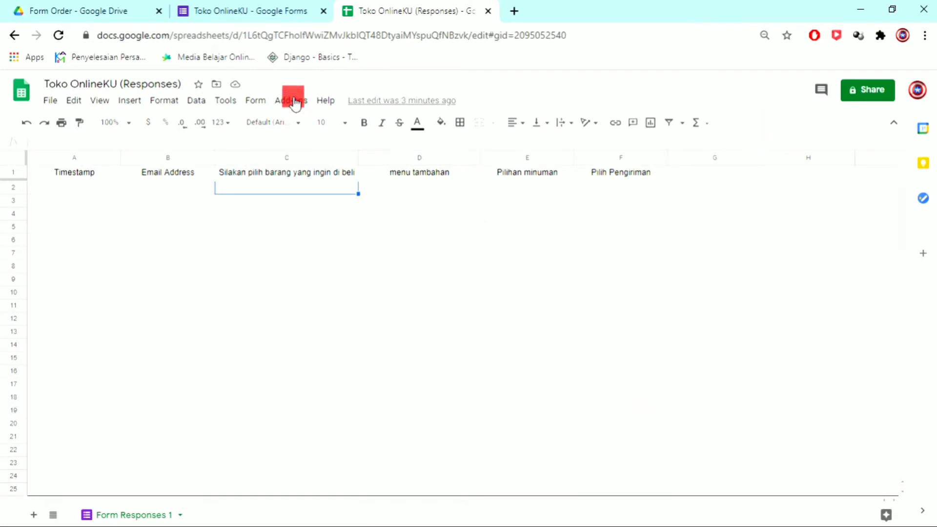
# - Launch the Autocrat add-on, create a new merge job named "Invoice" and proceed to its template choice
pyautogui.click(293, 101)
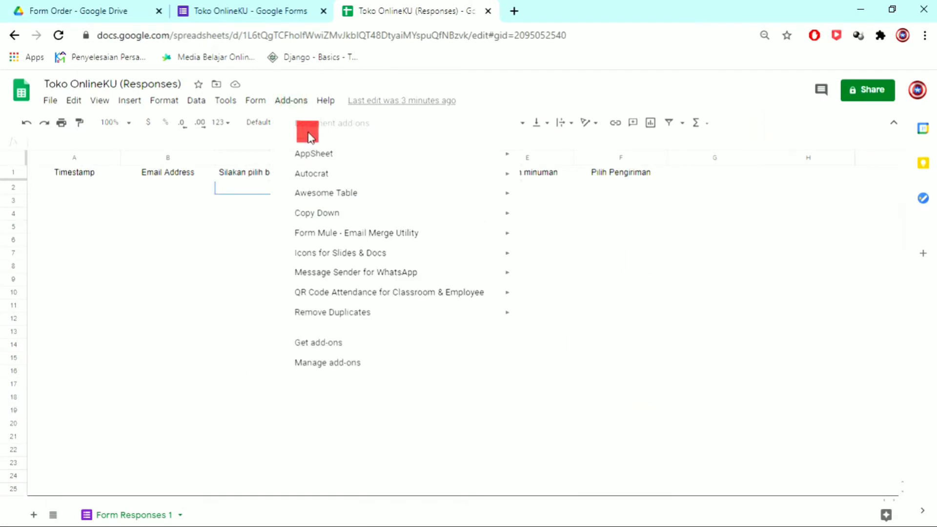
pyautogui.moveTo(412, 174)
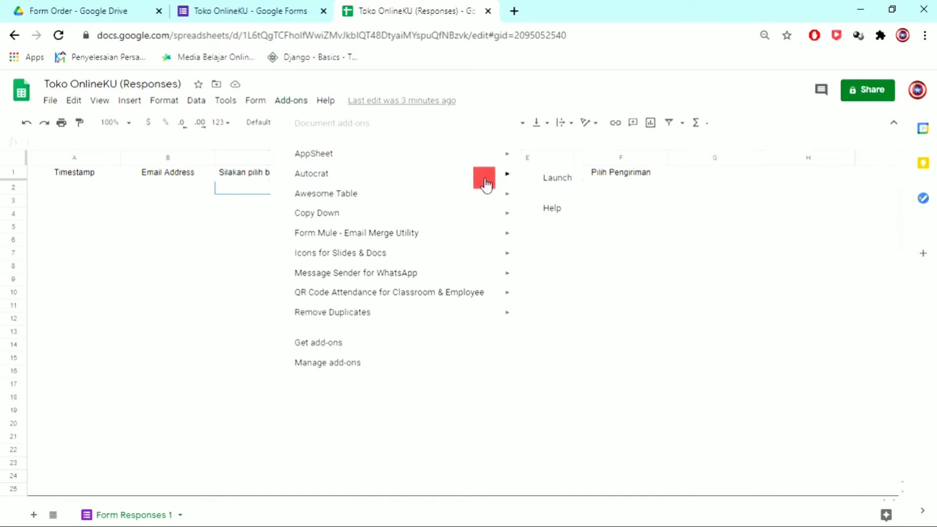
pyautogui.click(561, 179)
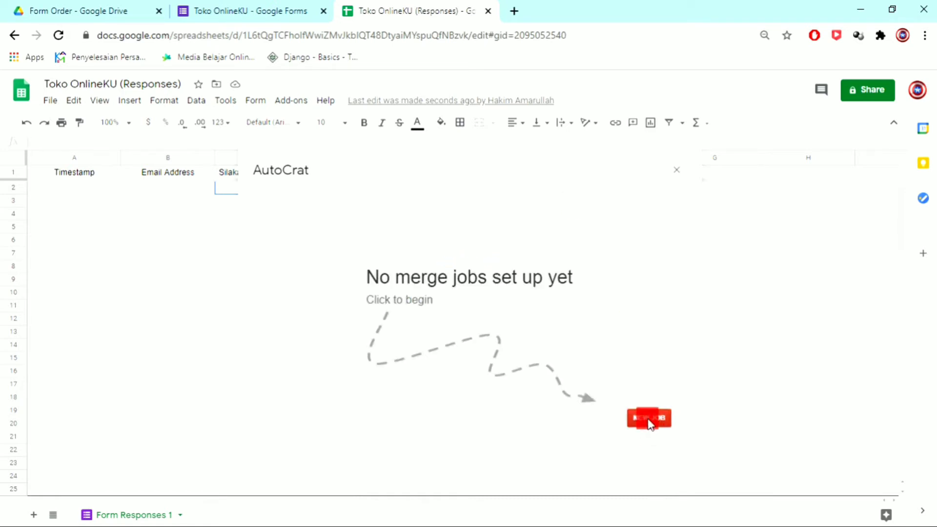
pyautogui.click(640, 415)
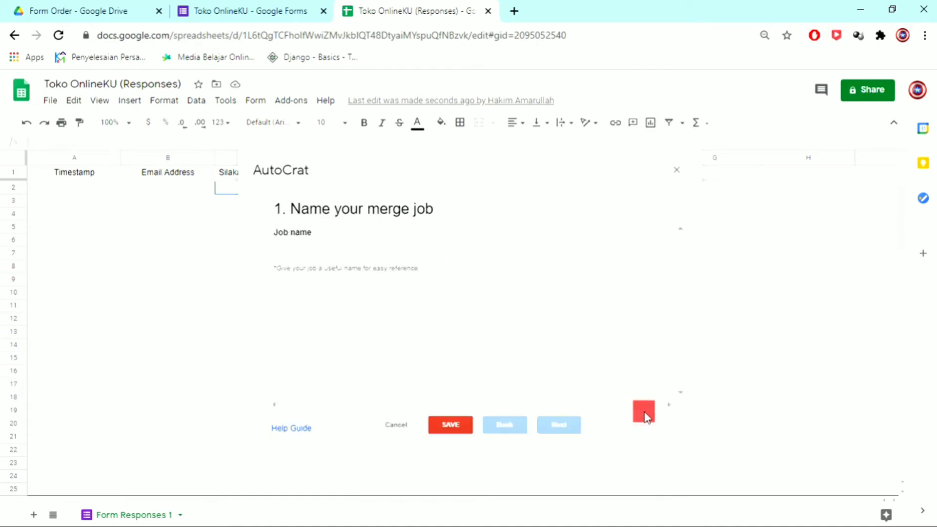
pyautogui.click(403, 257)
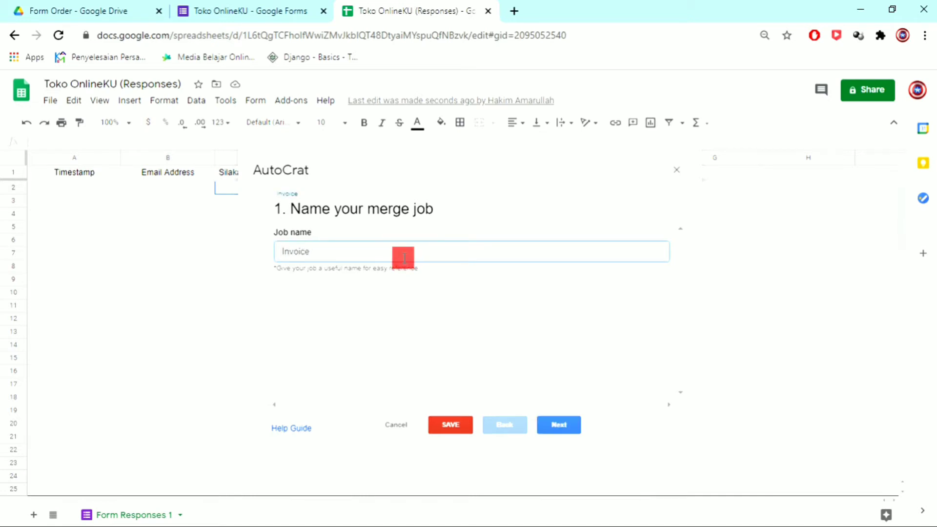
pyautogui.click(561, 425)
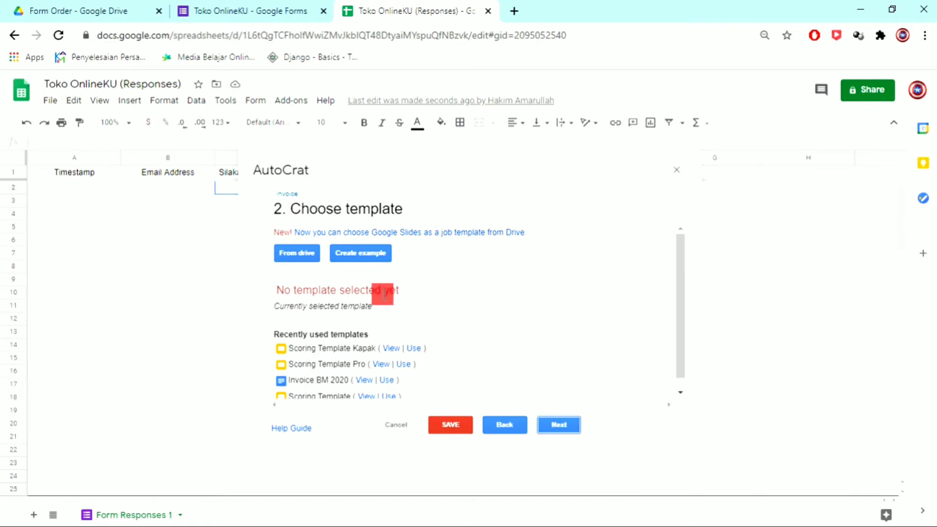
pyautogui.scroll(-1, 450, 292)
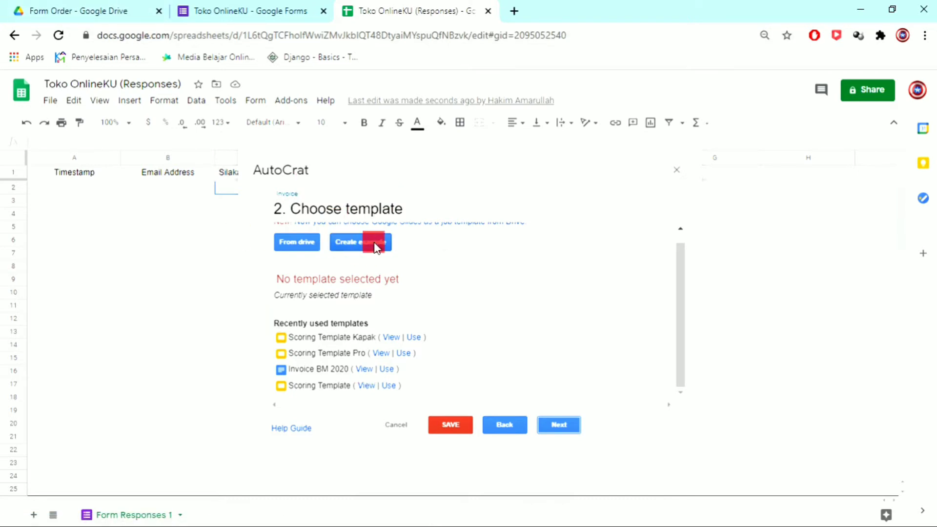
# - Create a blank Google Docs document in the Form Order folder of Google Drive
pyautogui.click(107, 7)
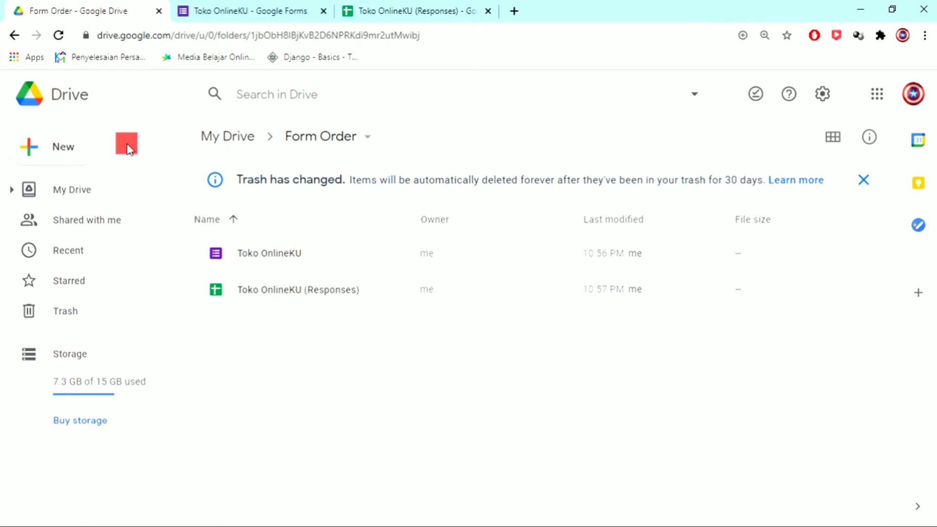
pyautogui.click(73, 144)
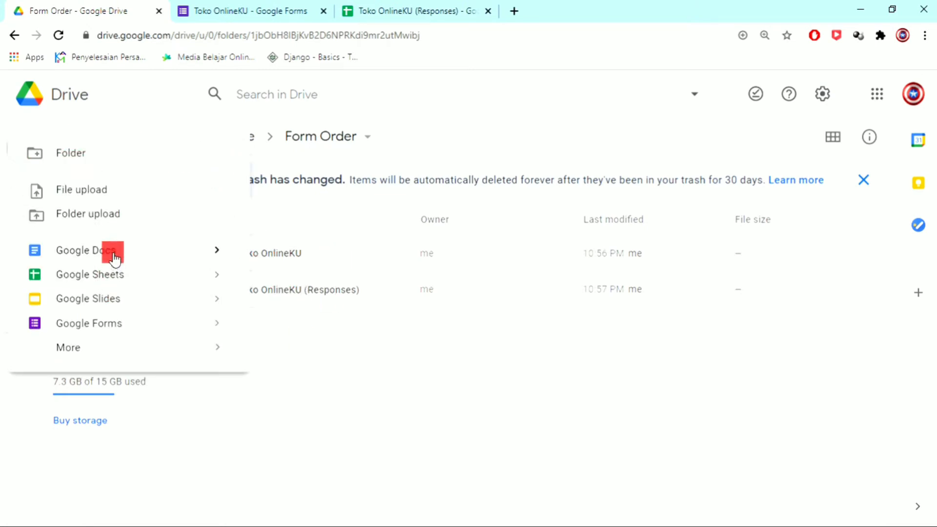
pyautogui.moveTo(213, 259)
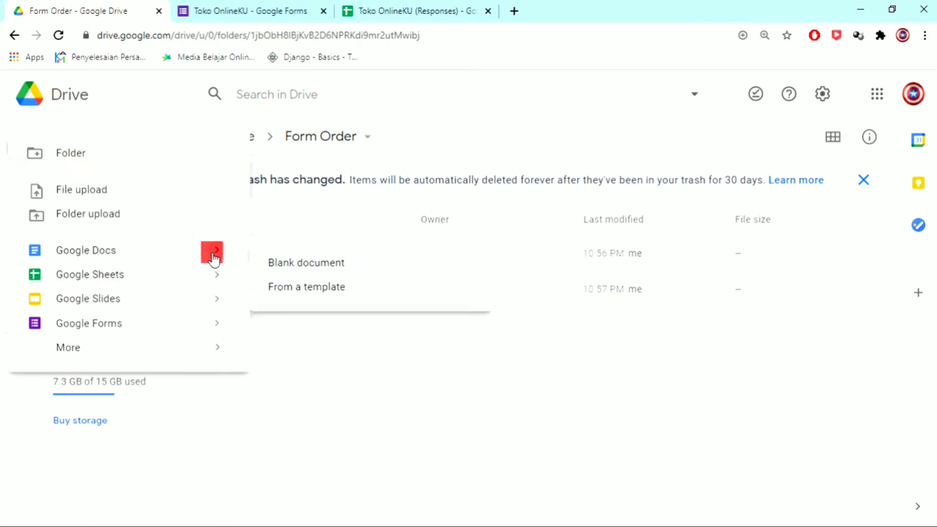
pyautogui.click(273, 266)
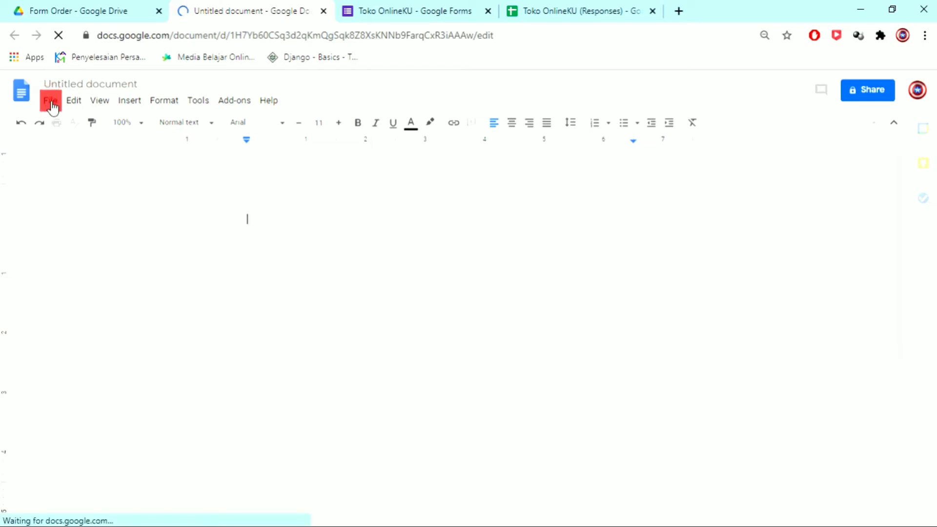
# - Open the new document's page setup and set the top and bottom margins to 0.5 inches
pyautogui.click(49, 103)
pyautogui.click(50, 101)
pyautogui.click(49, 102)
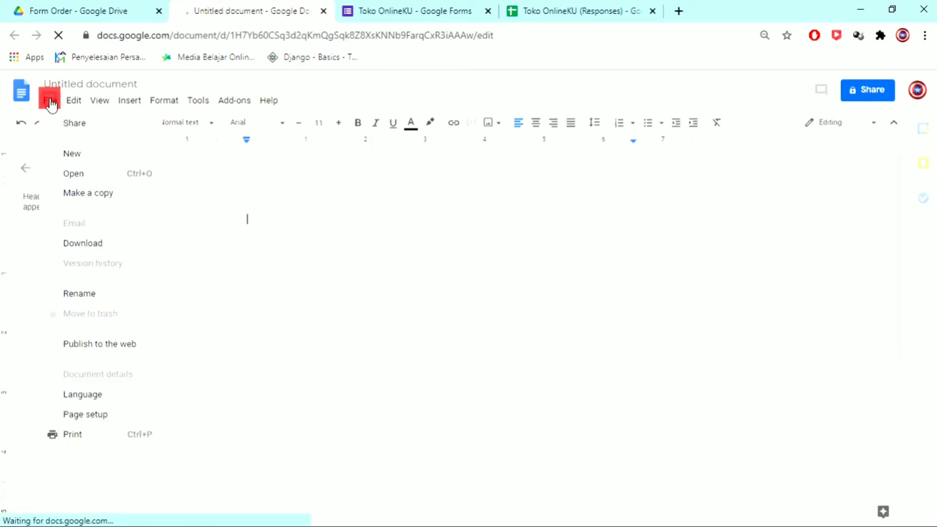
pyautogui.click(86, 413)
pyautogui.click(566, 281)
pyautogui.press('BackSpace')
pyautogui.press('BackSpace')
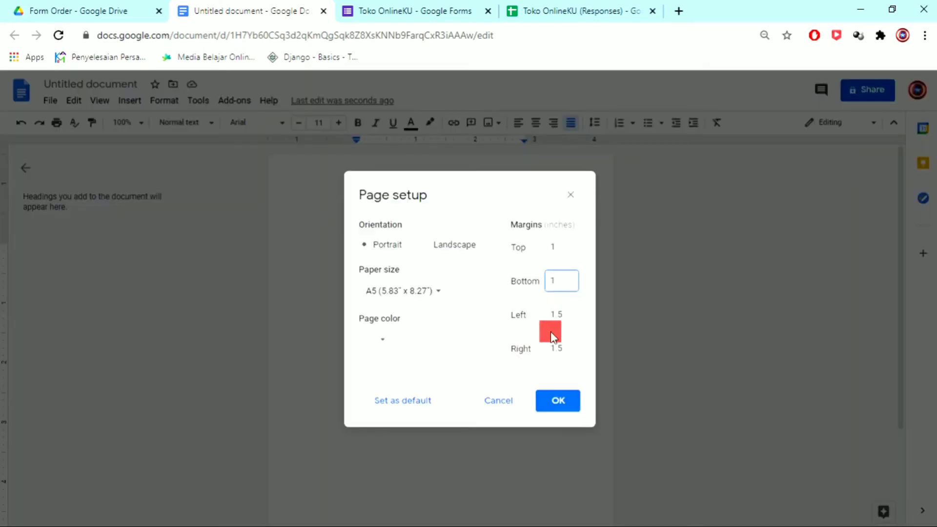
pyautogui.click(563, 314)
pyautogui.click(569, 253)
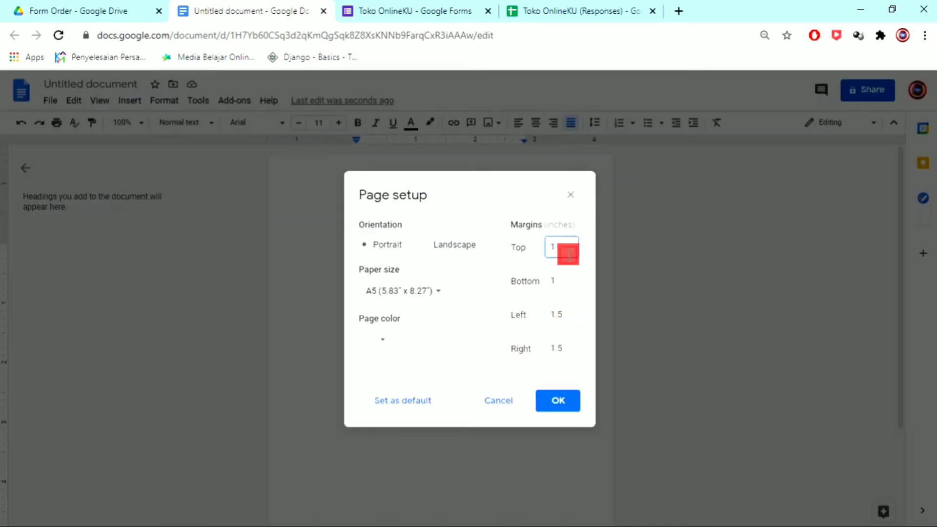
pyautogui.press('BackSpace')
pyautogui.write('0.5')
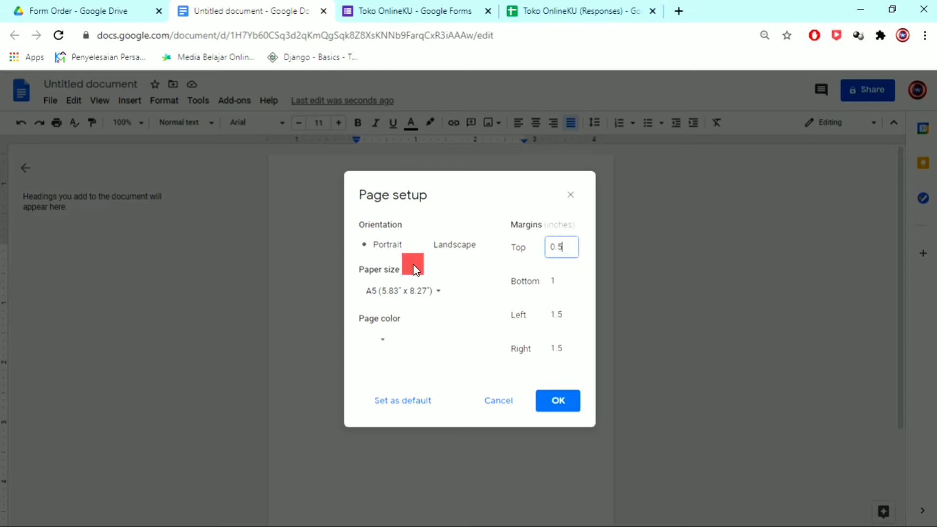
pyautogui.click(557, 282)
pyautogui.press('BackSpace')
pyautogui.write('0')
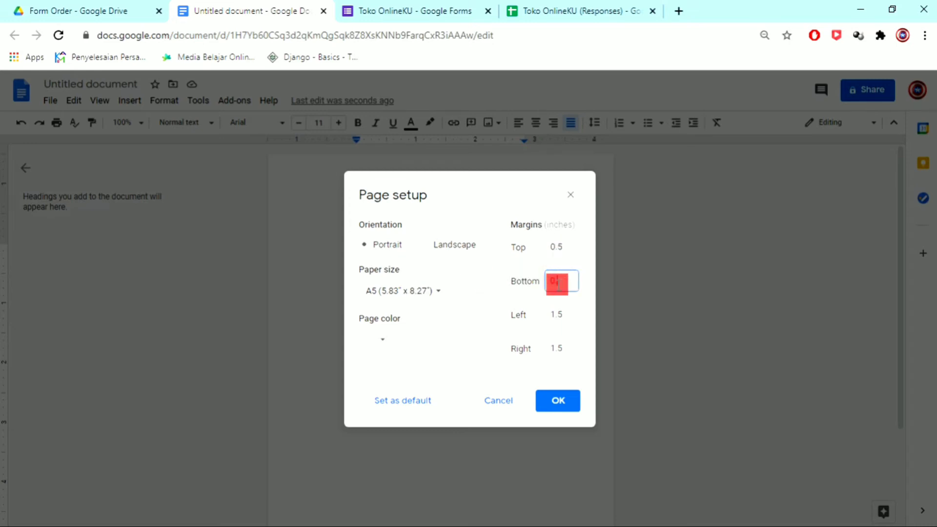
# - Set the left and right page margins to 0.5 inches and apply the page setup
pyautogui.click(576, 310)
pyautogui.press('BackSpace')
pyautogui.press('BackSpace')
pyautogui.press('BackSpace')
pyautogui.write('0.5')
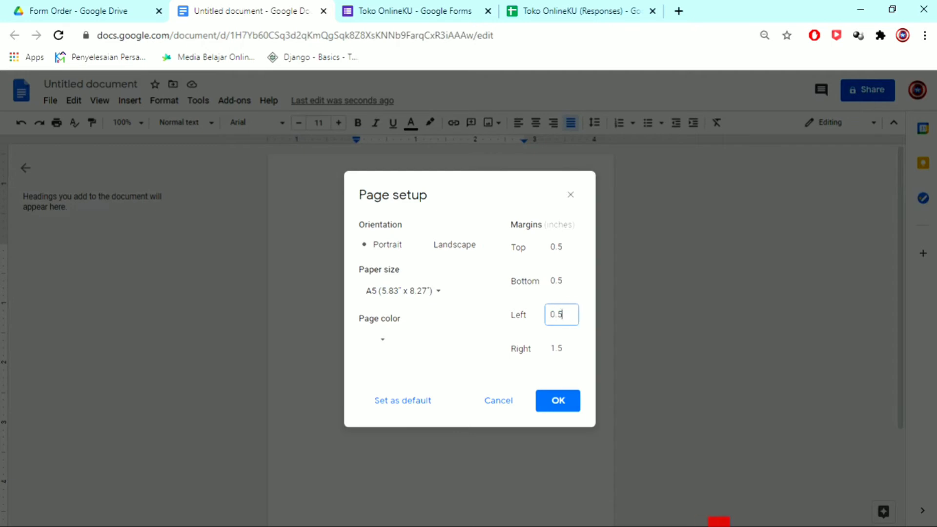
pyautogui.click(568, 350)
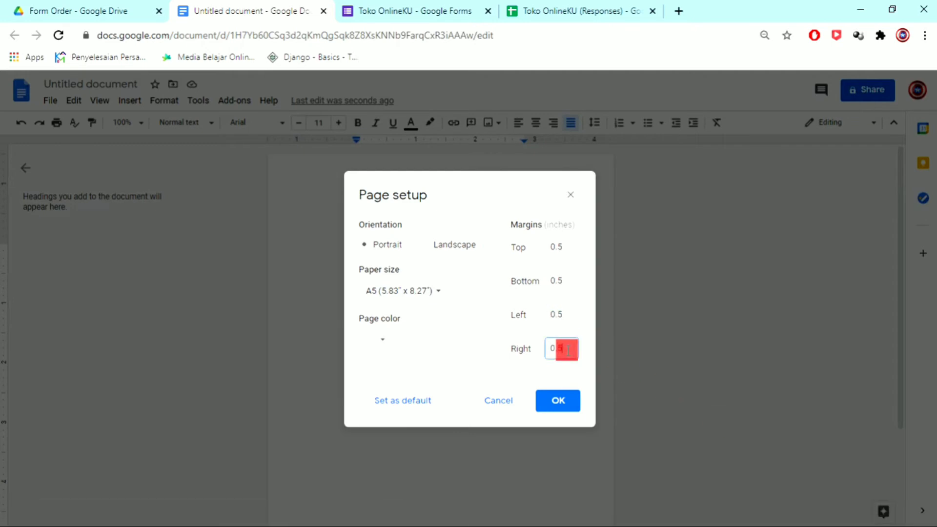
pyautogui.click(559, 398)
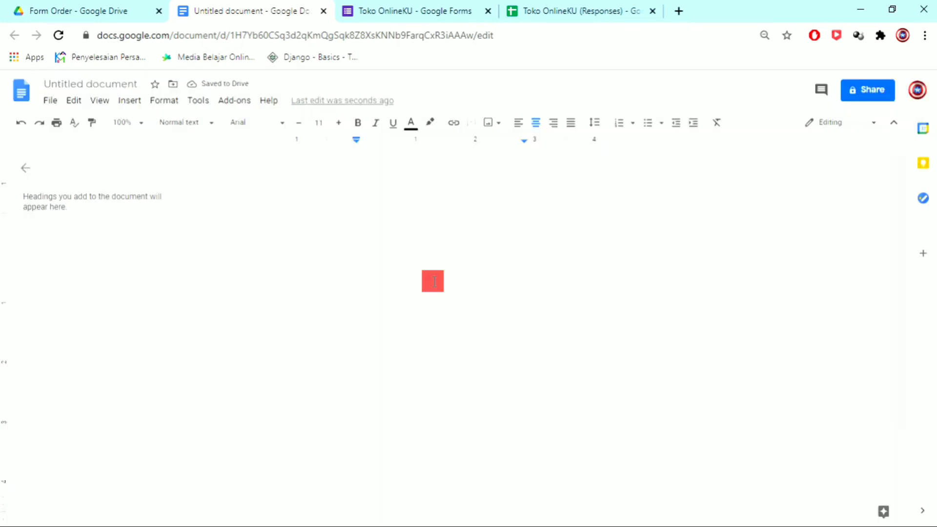
# - Enter a centered "Invoice" heading and a justified line with the greeting "Halo," below it
pyautogui.write('Invoice')
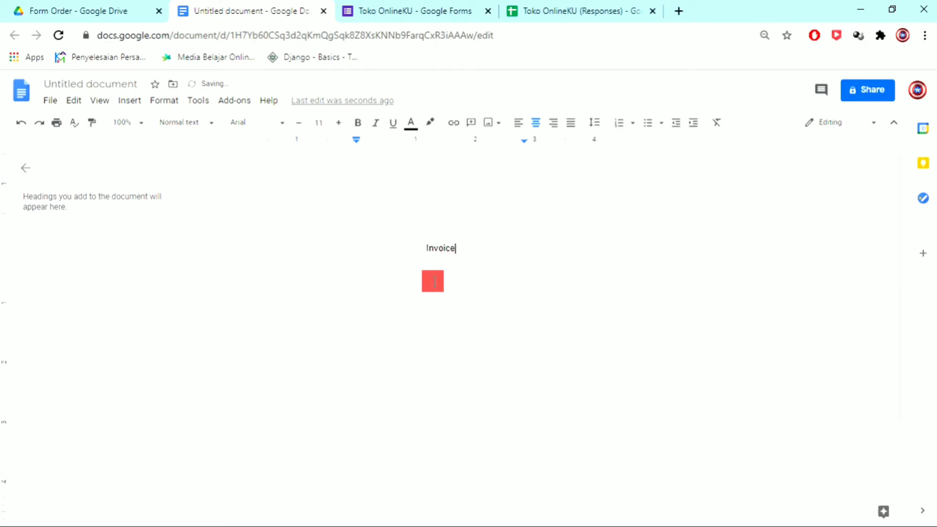
pyautogui.press('Return')
pyautogui.click(555, 128)
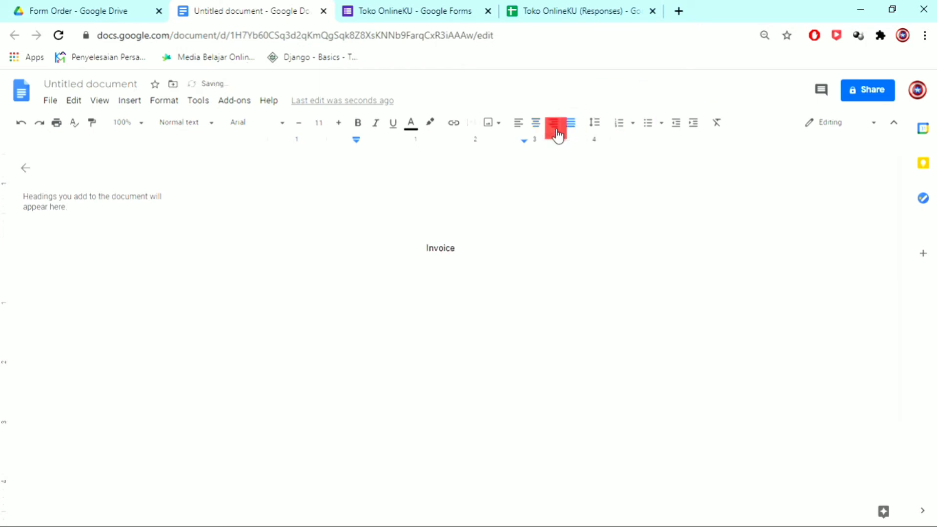
pyautogui.click(472, 305)
pyautogui.write('Ha')
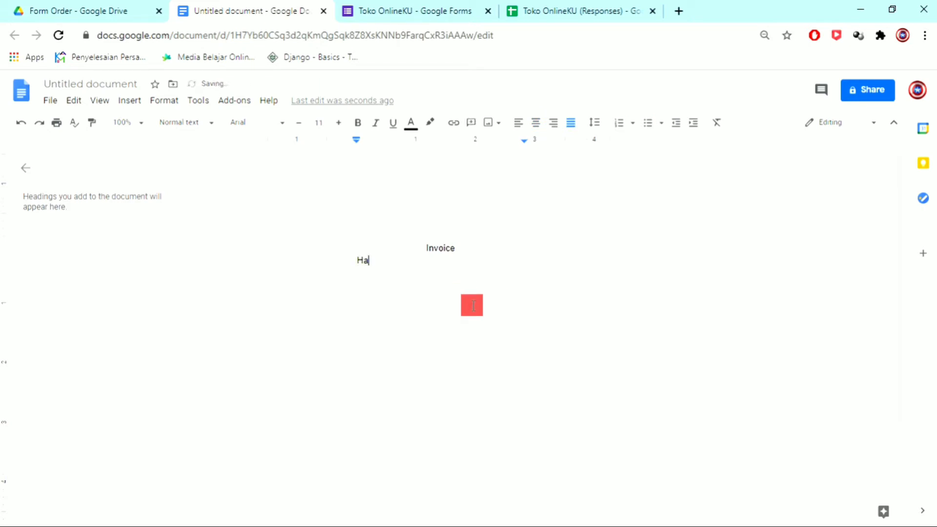
pyautogui.write('lo,')
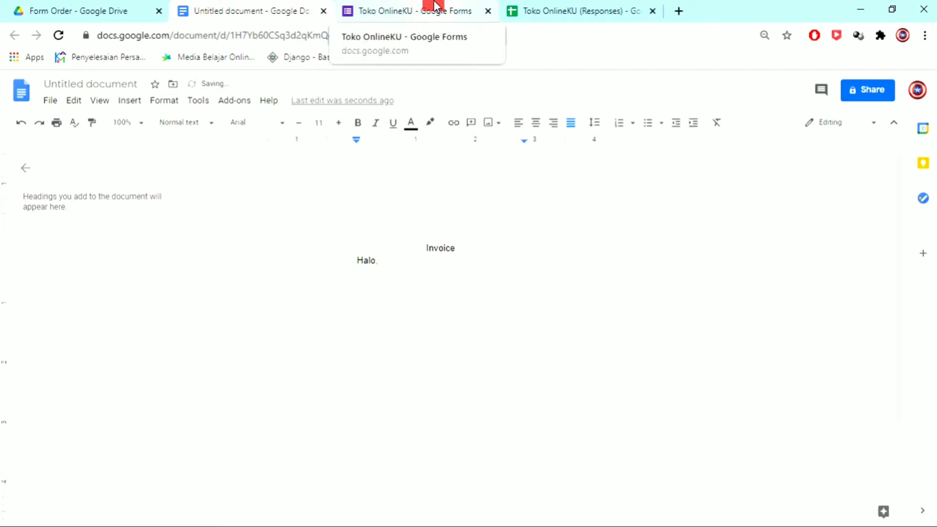
# - Check the column headers in the response spreadsheet and add the merge tag <<email>> after the greeting in the invoice document
pyautogui.click(583, 7)
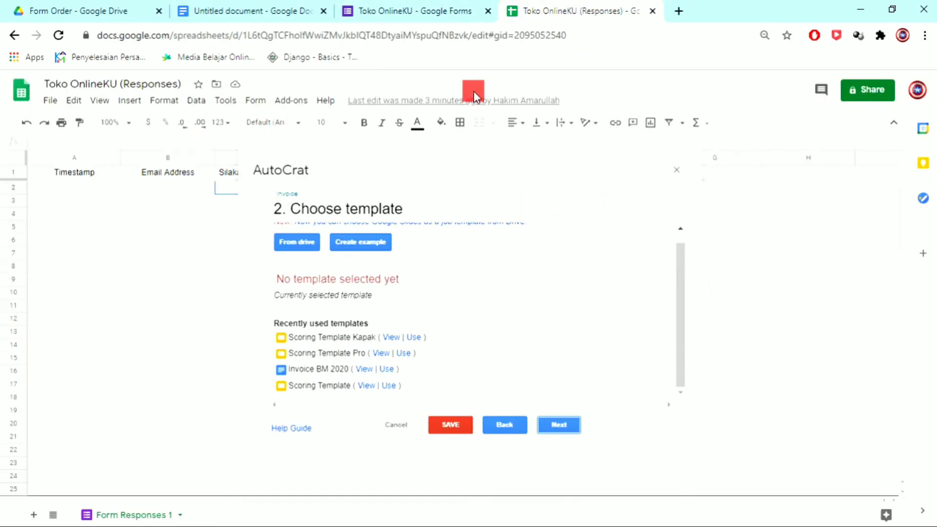
pyautogui.moveTo(396, 168); pyautogui.dragTo(483, 244)
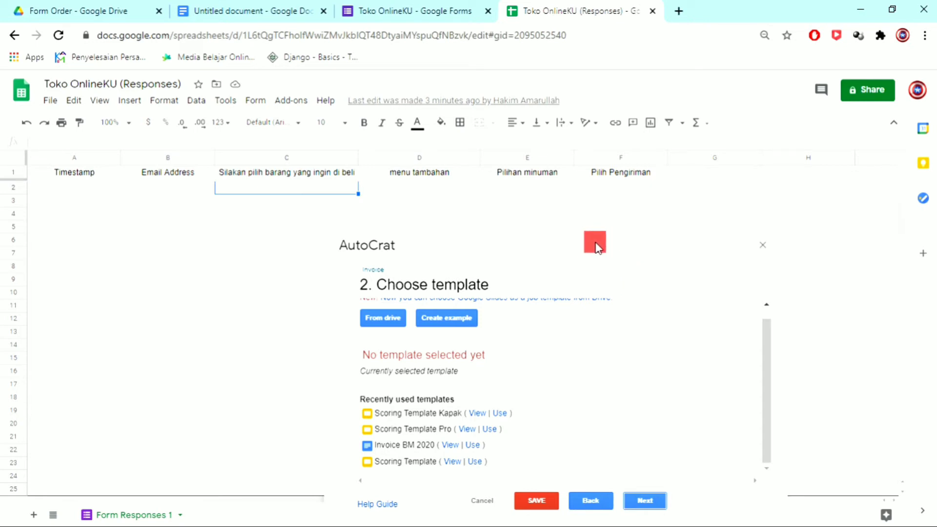
pyautogui.click(247, 8)
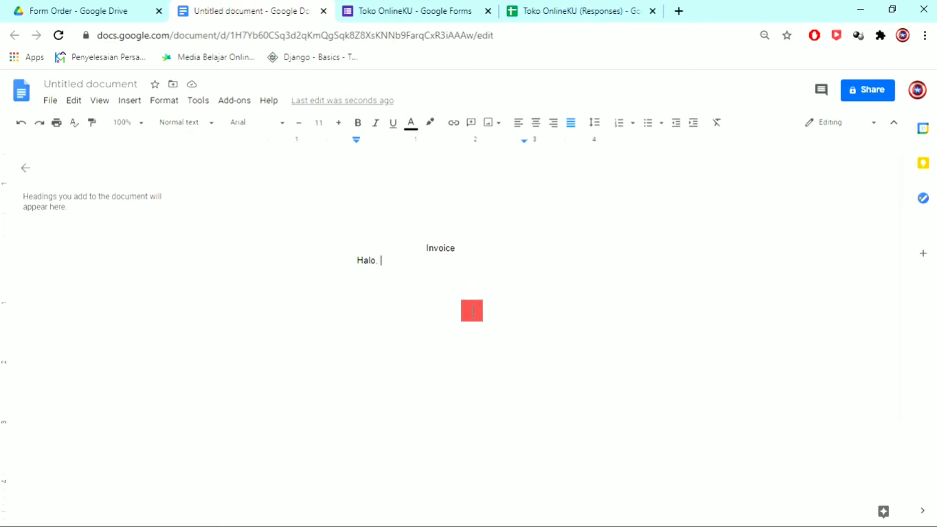
pyautogui.write('<<email>>')
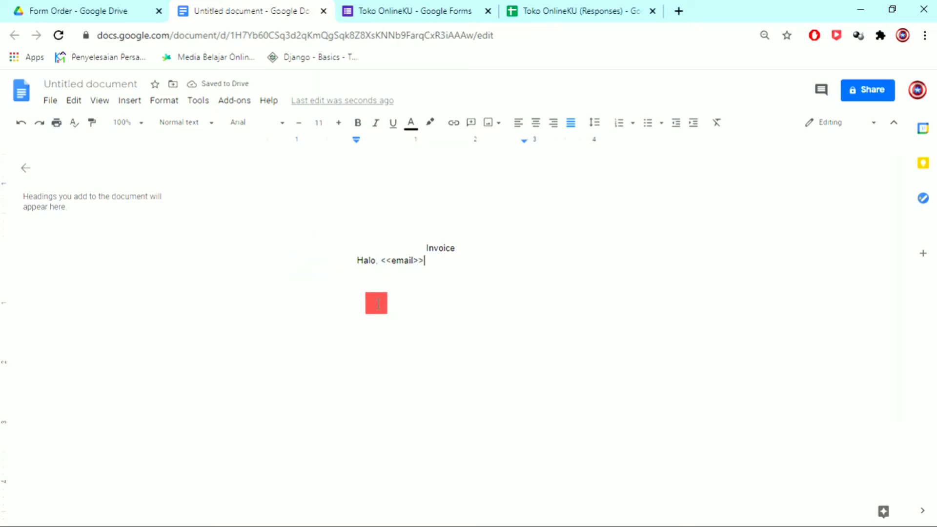
pyautogui.moveTo(382, 261); pyautogui.dragTo(424, 265)
pyautogui.click(403, 260)
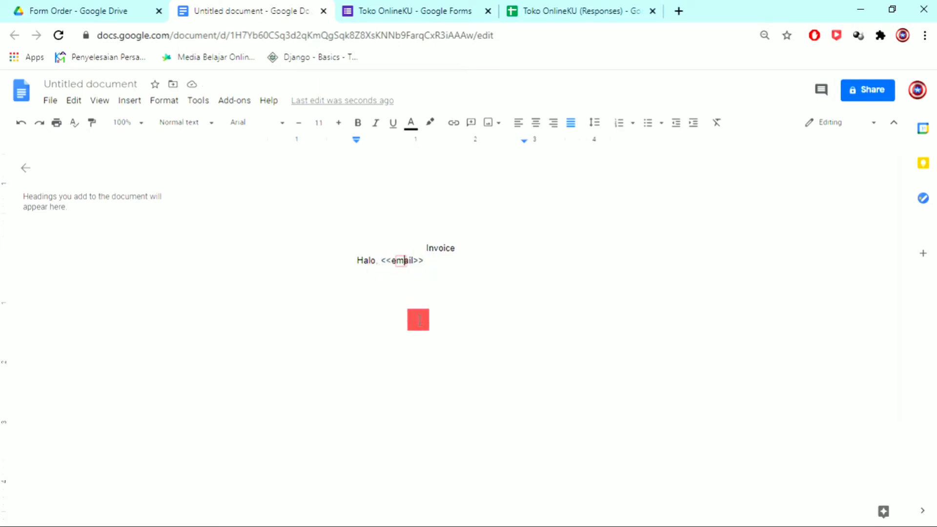
pyautogui.moveTo(392, 261); pyautogui.dragTo(412, 263)
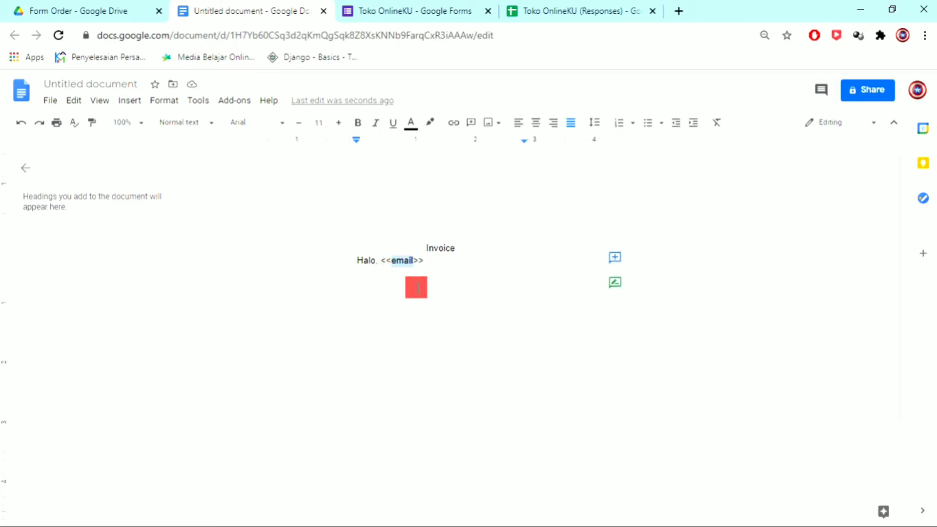
pyautogui.click(406, 296)
pyautogui.moveTo(386, 261); pyautogui.dragTo(404, 263)
pyautogui.click(406, 281)
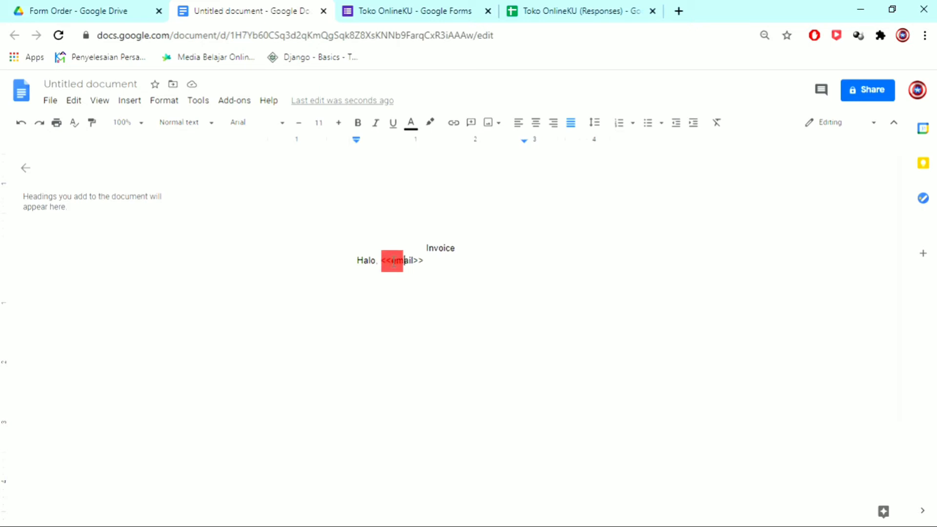
pyautogui.moveTo(393, 262); pyautogui.dragTo(420, 263)
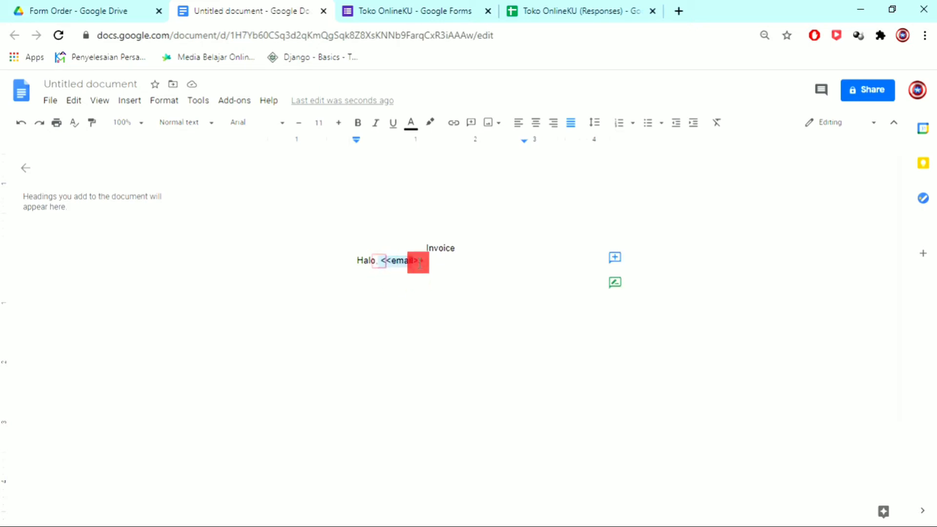
pyautogui.click(413, 262)
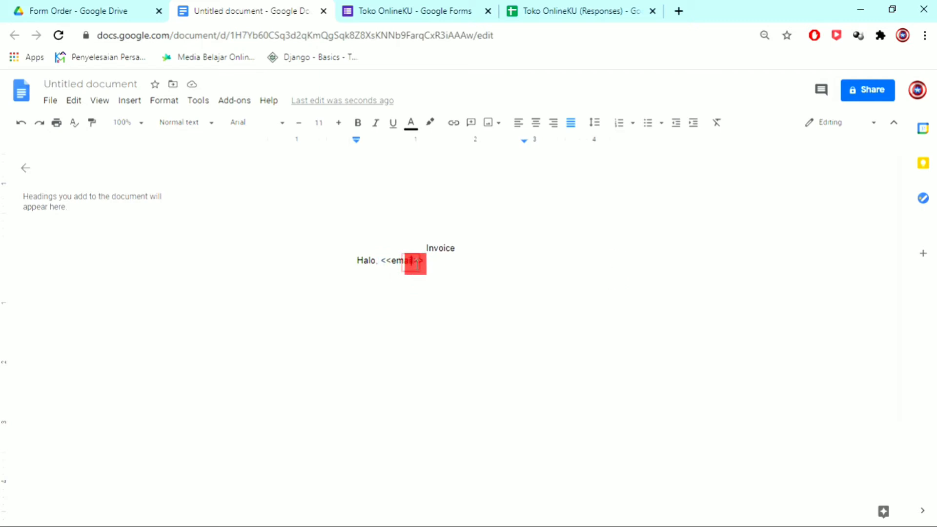
# - Remove the extra space in the <<email>> tag and add the lines "Silakan lakukan pembayaran untuk produk ini :" and "Nama Barang : <<nama barang>>" below
pyautogui.click(413, 263)
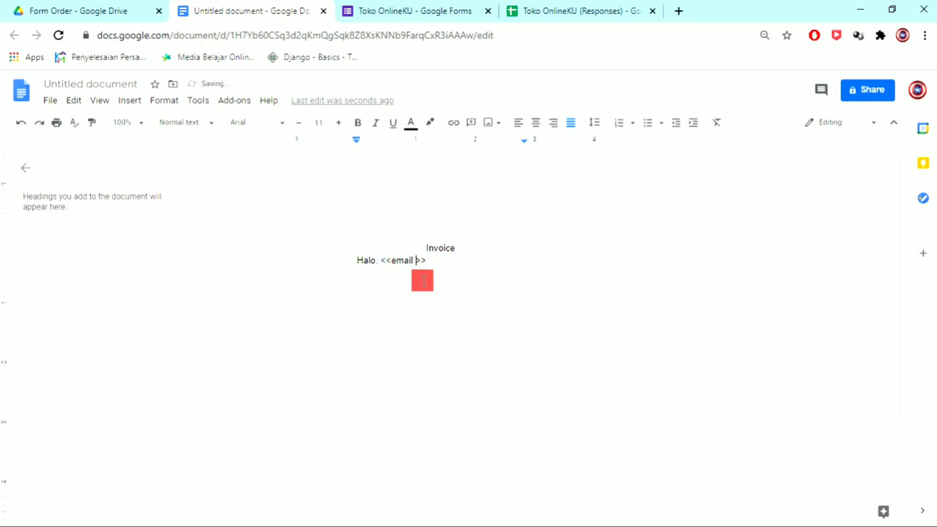
pyautogui.press('BackSpace')
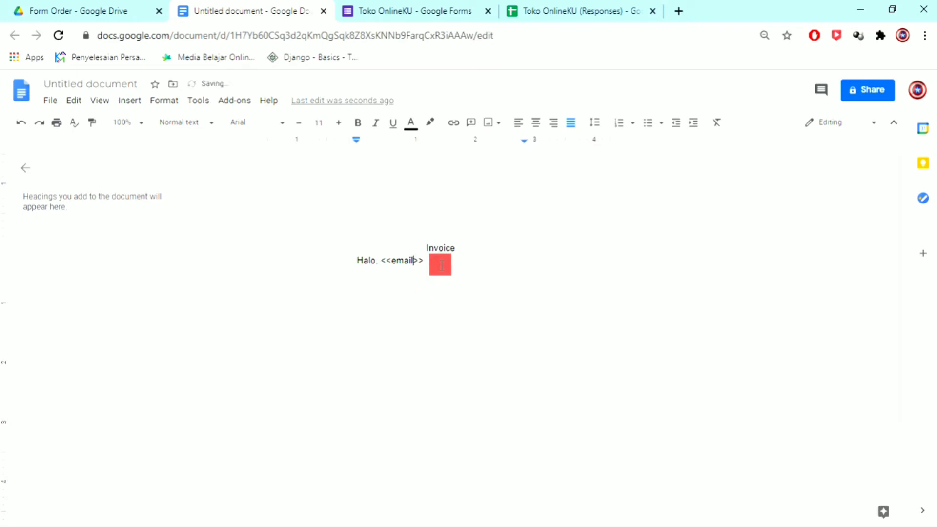
pyautogui.click(441, 262)
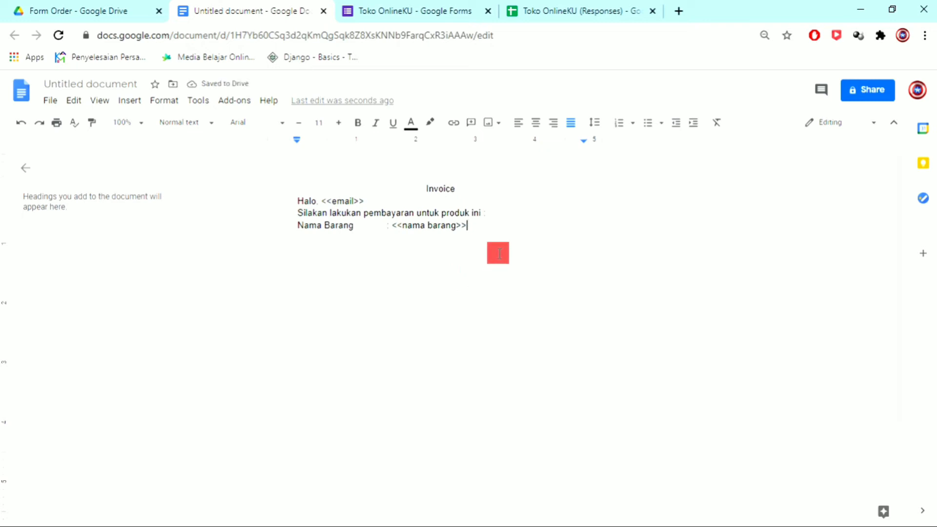
# - Make the "Invoice" heading bold and increase its font size to 19
pyautogui.moveTo(424, 191); pyautogui.dragTo(455, 190)
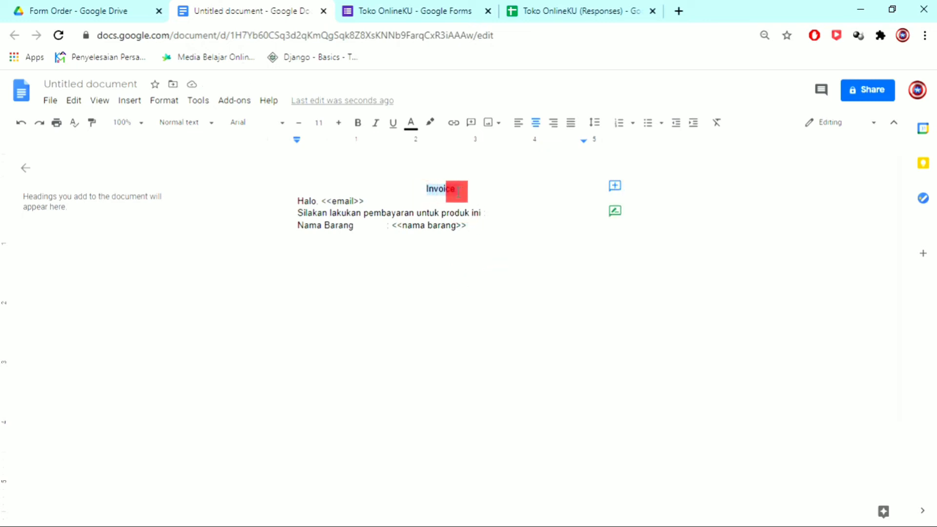
pyautogui.hotkey('ctrl', 'b')
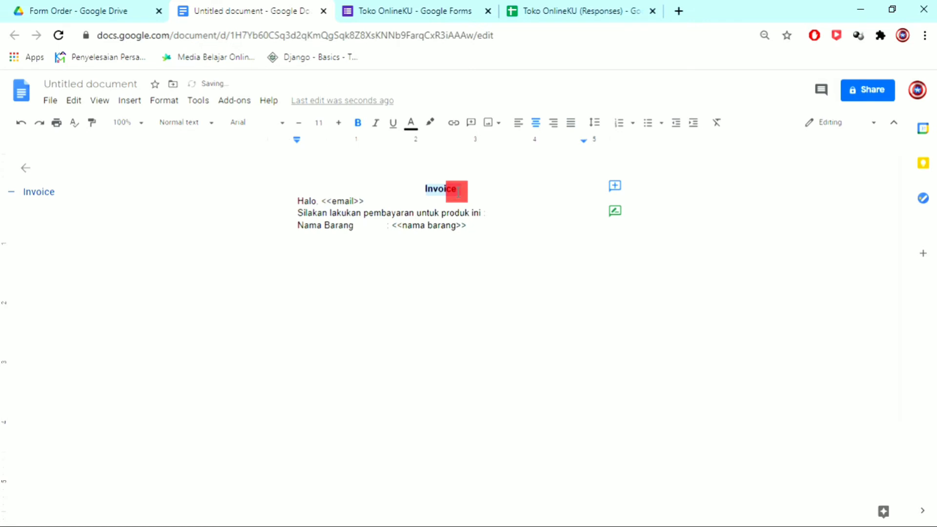
pyautogui.click(340, 123)
pyautogui.click(340, 122)
pyautogui.click(340, 123)
pyautogui.click(340, 123)
pyautogui.click(340, 123)
pyautogui.click(340, 122)
pyautogui.click(340, 123)
pyautogui.click(340, 123)
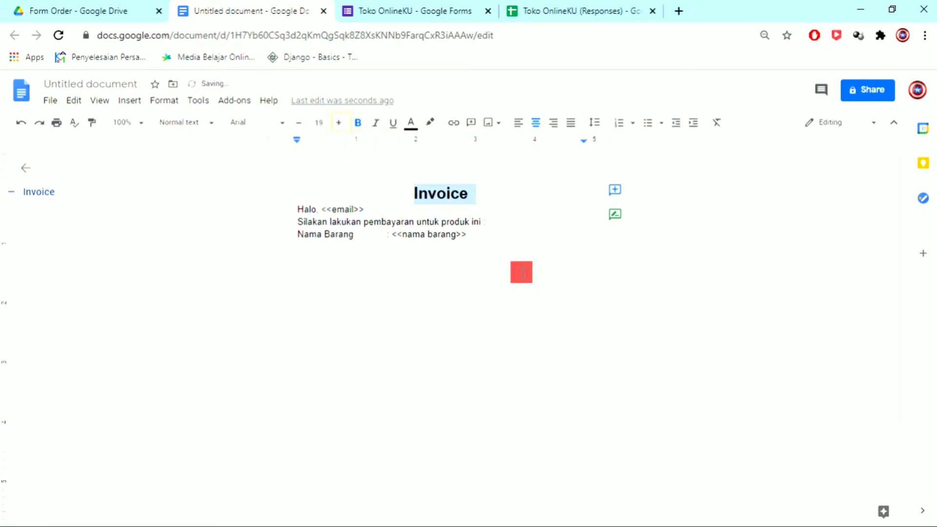
# - Add the line "Nama Minuman : <<nama minuman>>" below the Nama Barang line
pyautogui.click(475, 234)
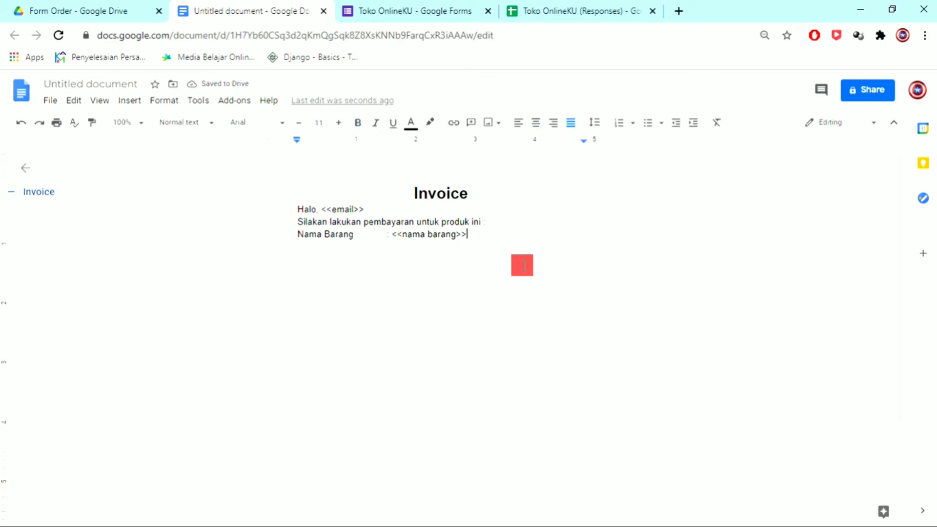
pyautogui.press('Return')
pyautogui.write('Naam')
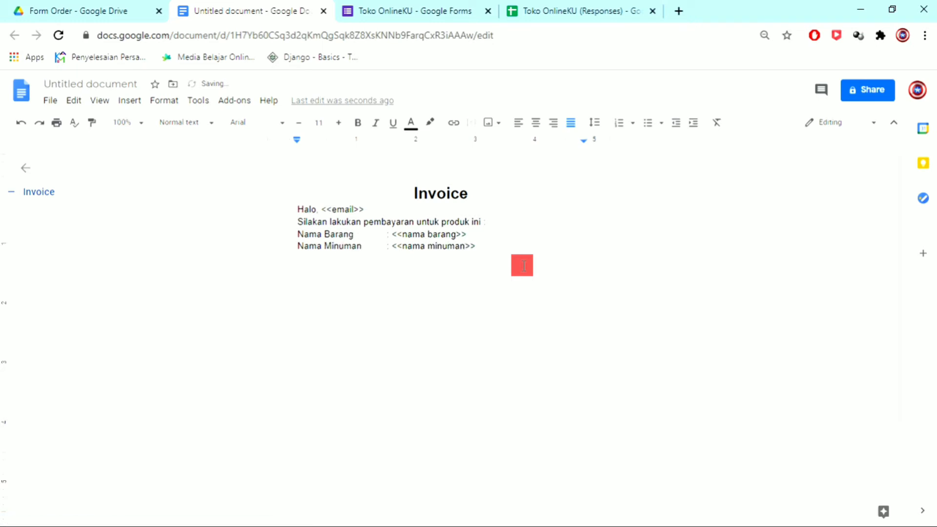
# - Check the response spreadsheet's column headers and add the line "Tambaha : <<menu tambahan>>" to the invoice document
pyautogui.press('Return')
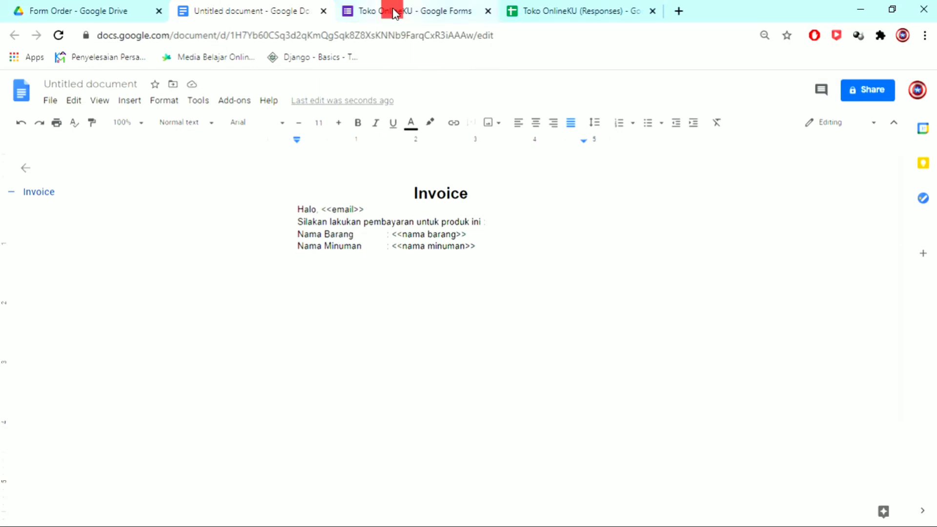
pyautogui.click(556, 11)
pyautogui.click(234, 11)
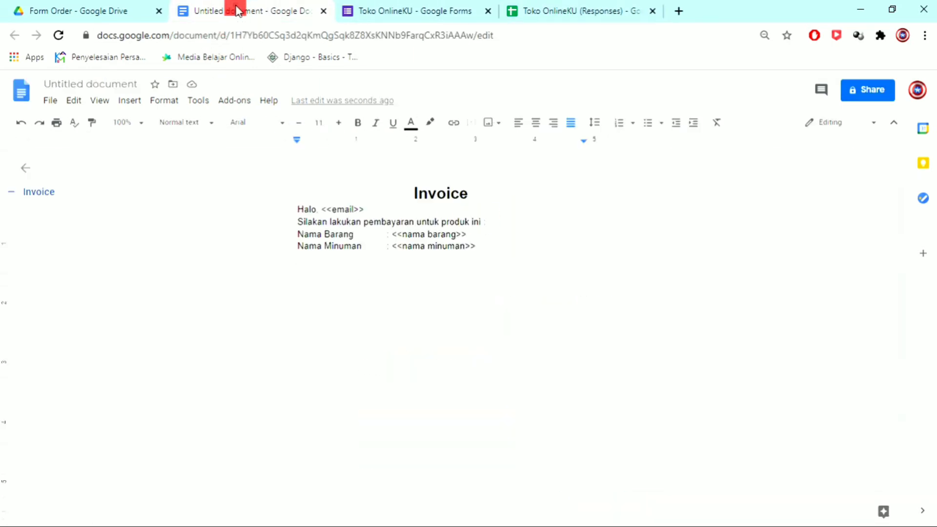
pyautogui.write('tambaha')
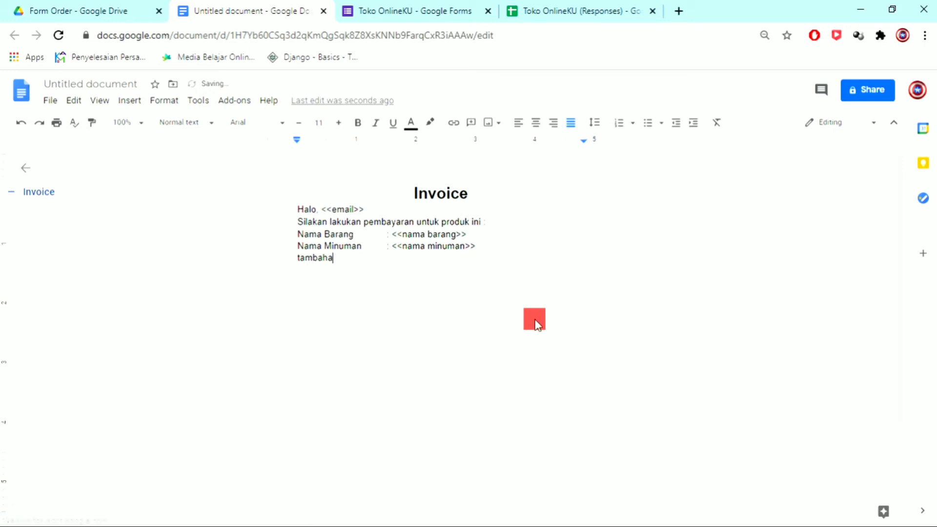
pyautogui.press('Tab')
pyautogui.press('Tab')
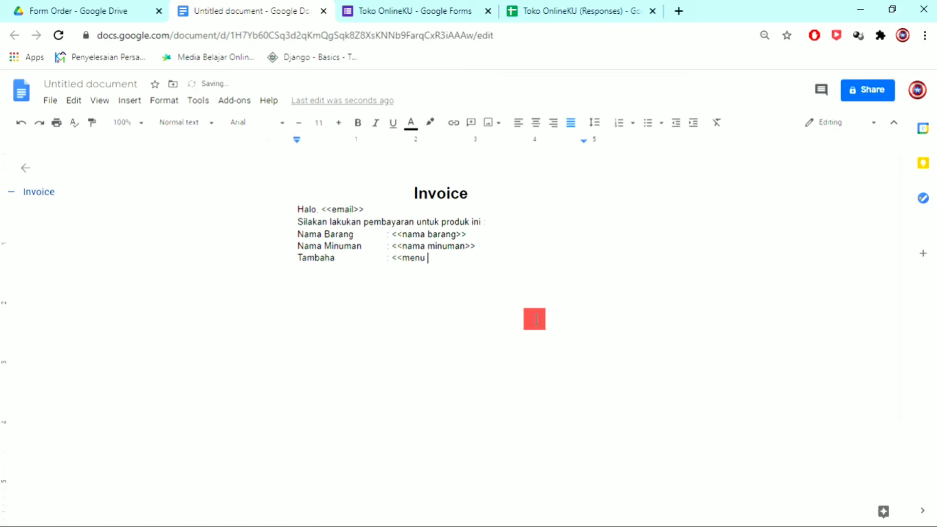
# - Add the lines "Pengiriman : <<kurir>>" and "Waktu Pemesanan : <<waktu>>" at the end of the invoice
pyautogui.press('Return')
pyautogui.write('Pengiriman : <<kurir>>')
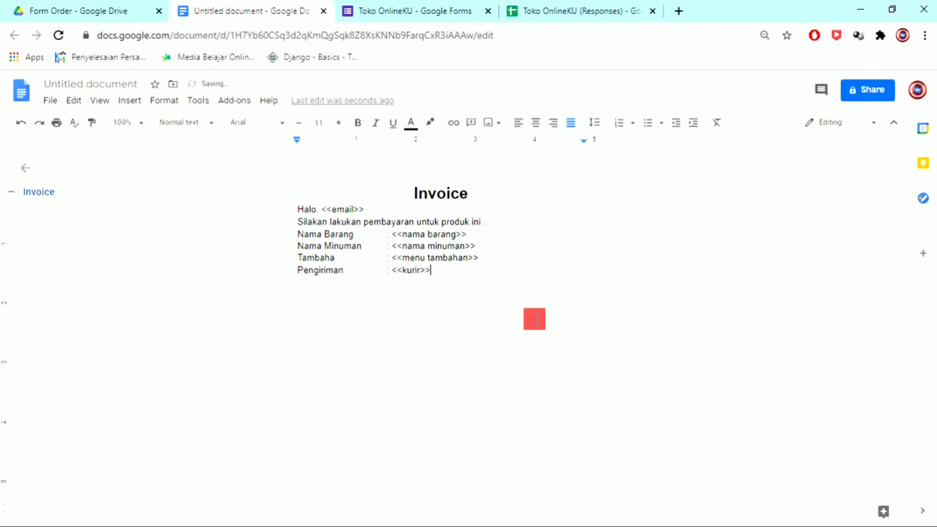
pyautogui.press('Return')
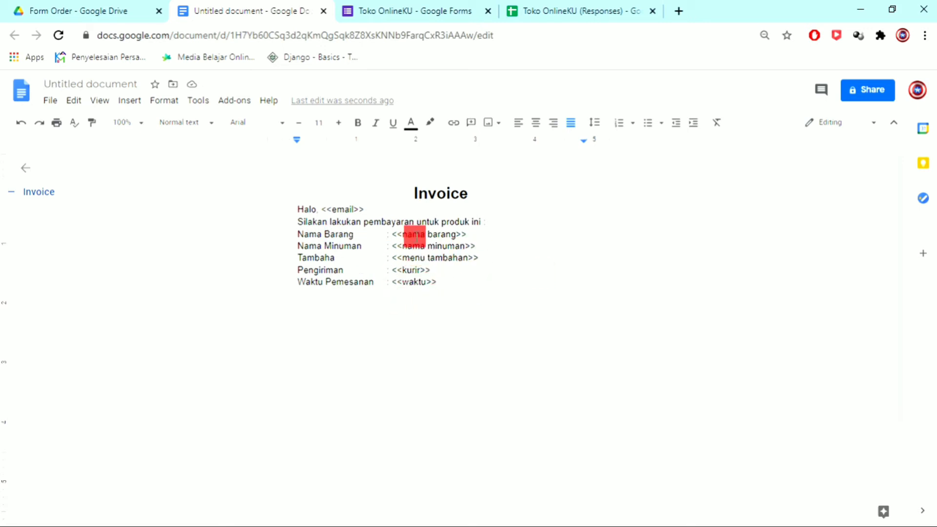
pyautogui.moveTo(391, 234); pyautogui.dragTo(475, 231)
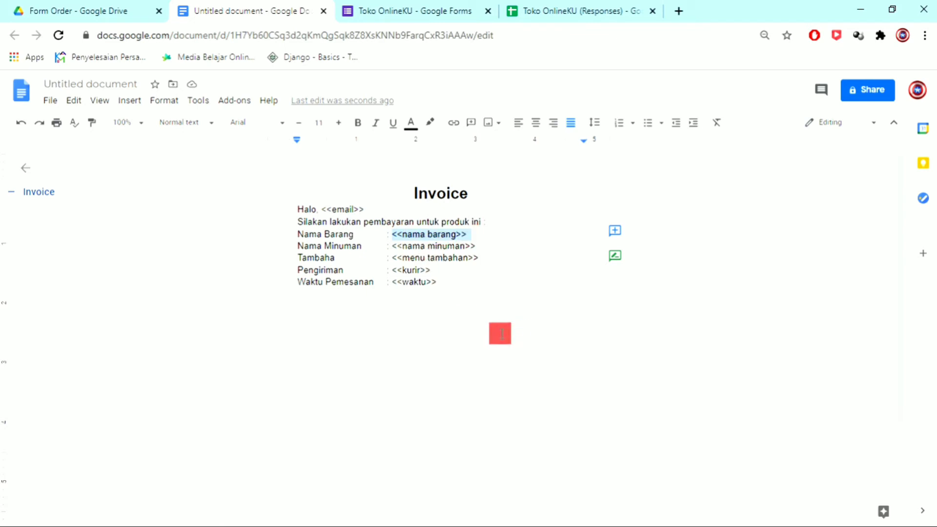
pyautogui.click(471, 231)
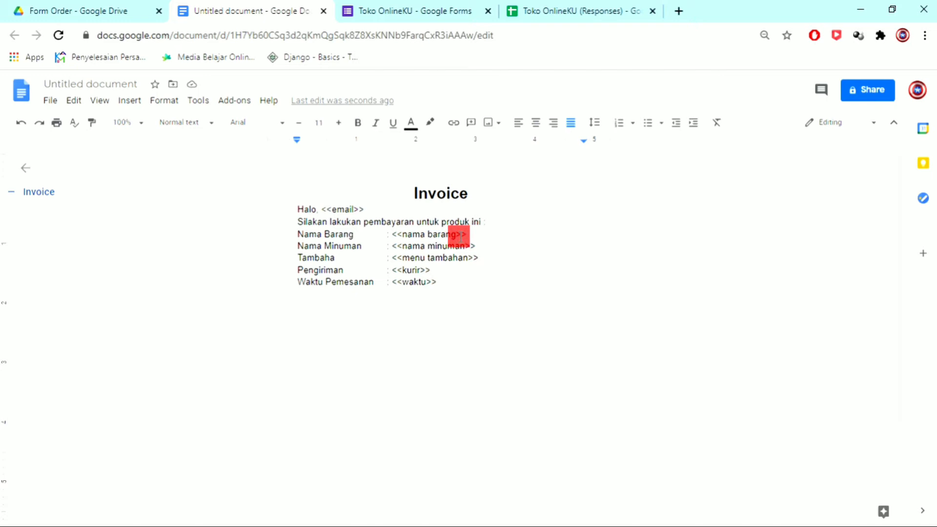
pyautogui.click(462, 315)
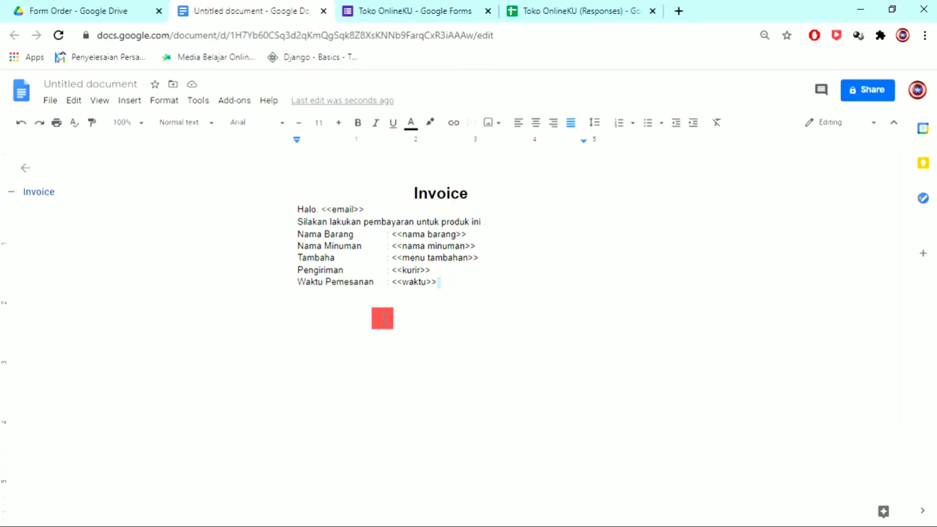
# - Rename the document as Invoice and close it
pyautogui.click(128, 81)
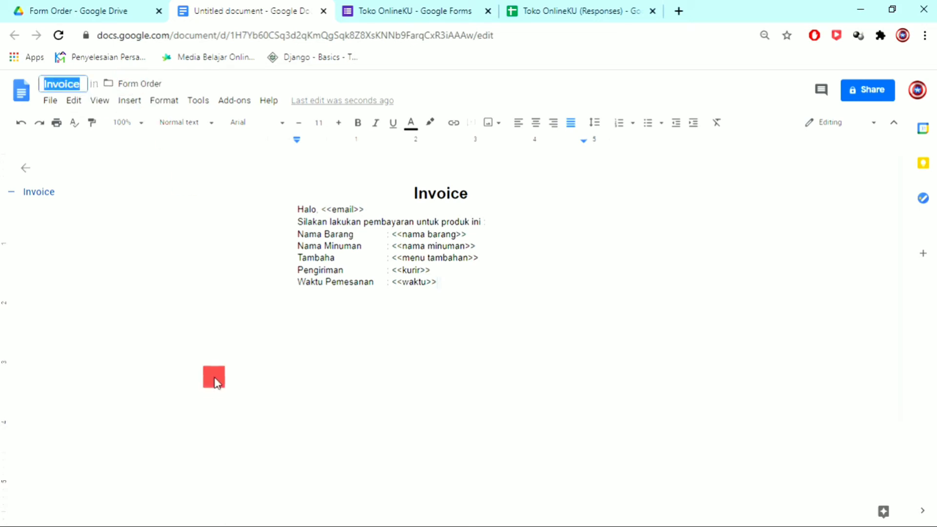
pyautogui.click(220, 363)
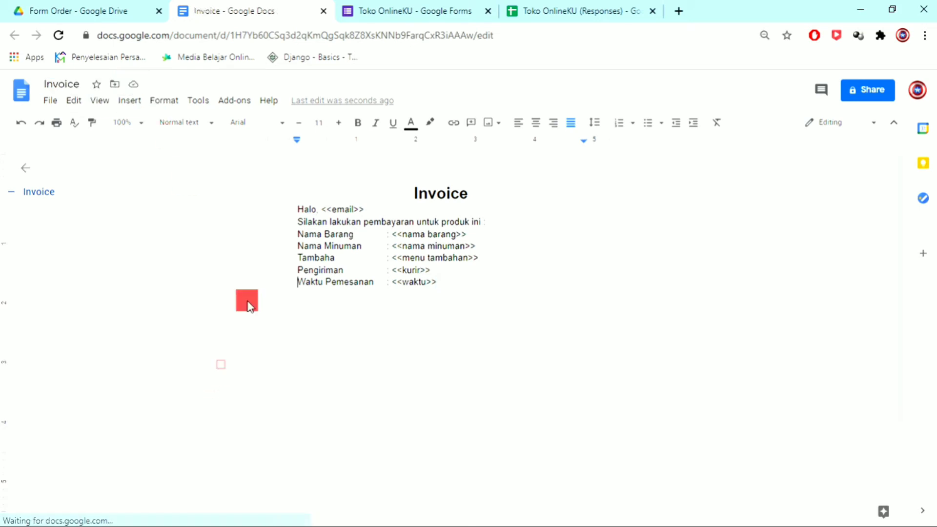
pyautogui.click(324, 12)
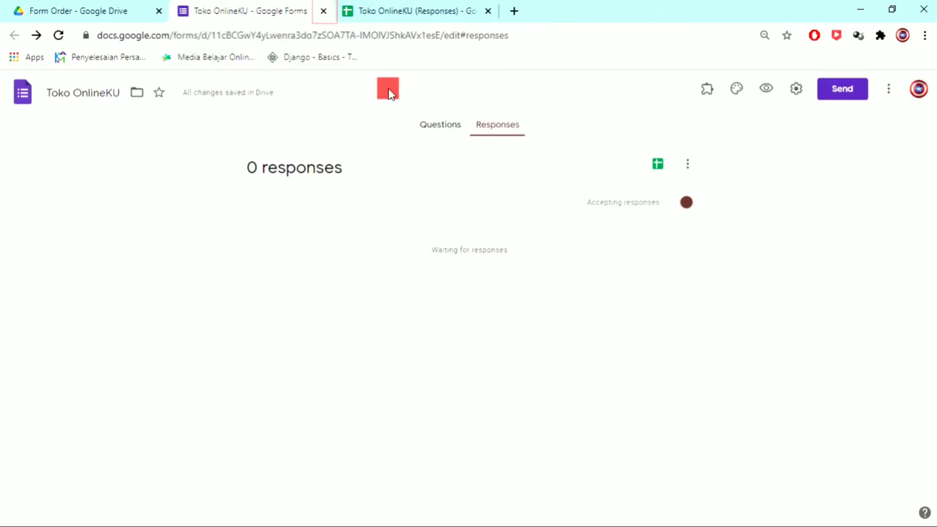
# - In the response spreadsheet's AutoCrat job, choose the Invoice document from Drive as the template and continue to the data mapping
pyautogui.click(392, 15)
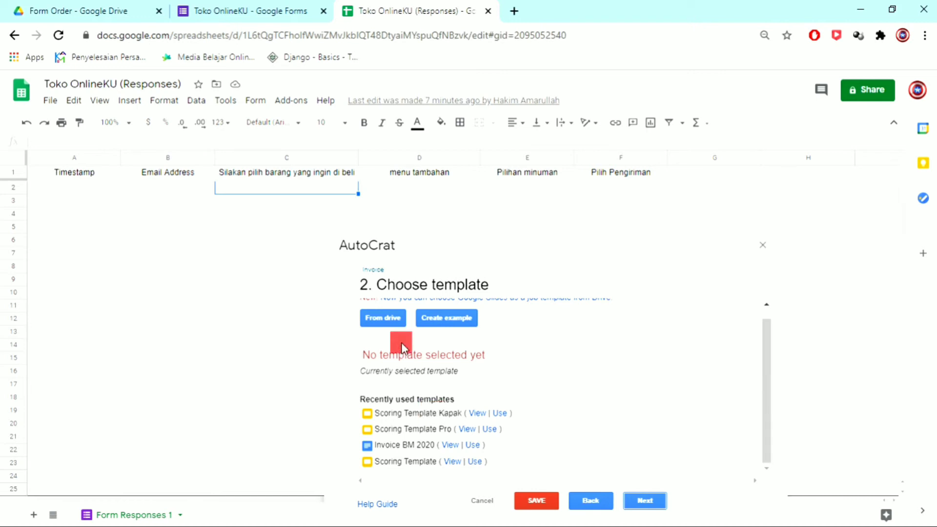
pyautogui.click(393, 321)
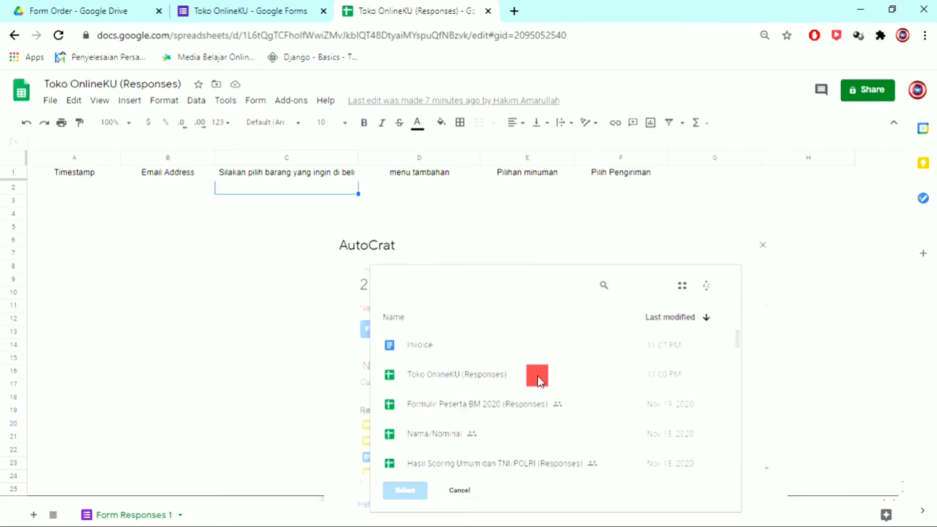
pyautogui.click(503, 350)
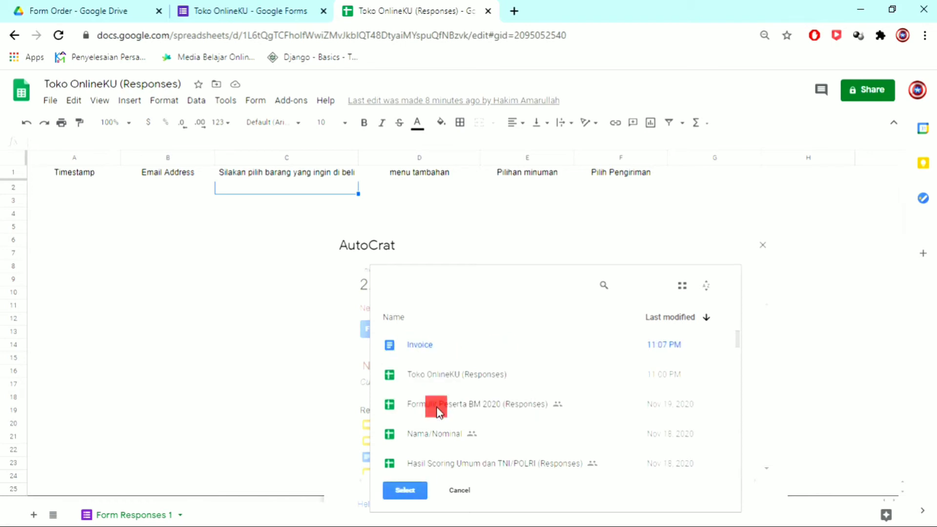
pyautogui.click(409, 490)
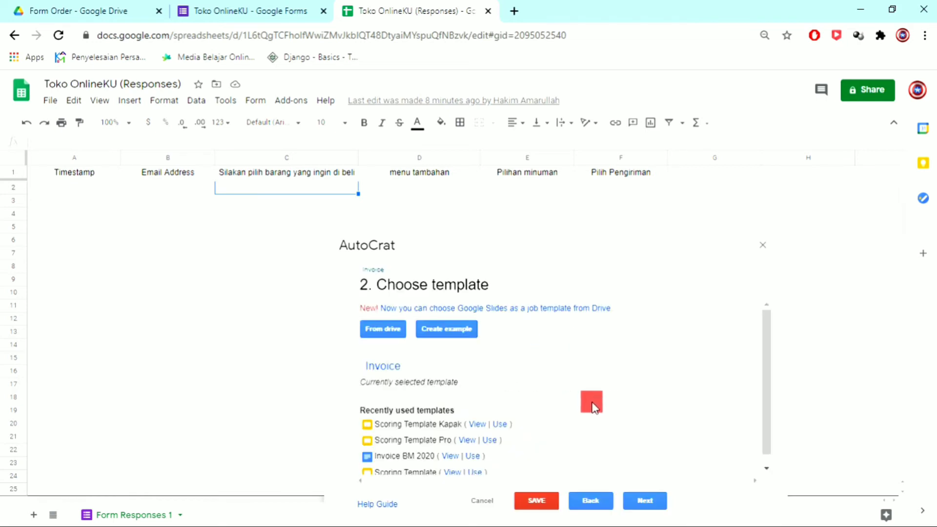
pyautogui.click(645, 503)
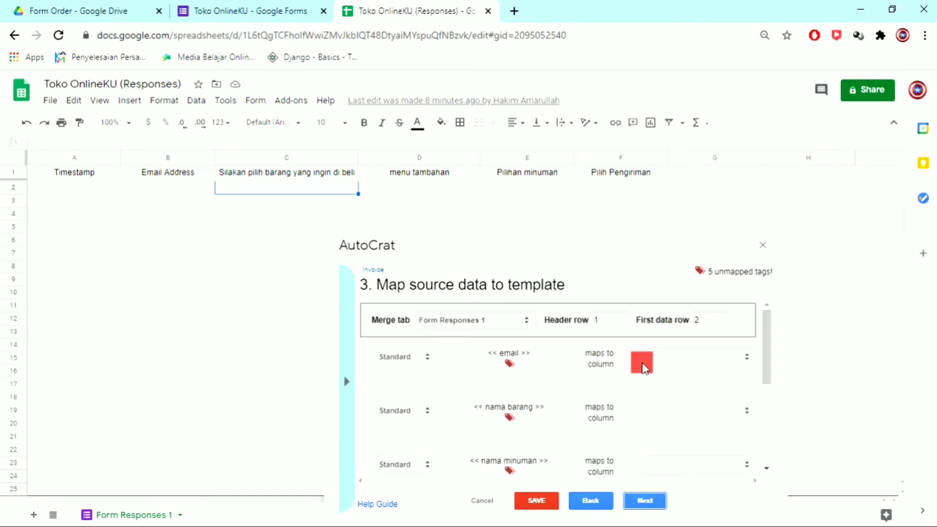
# - Map the <<email>> tag to the Email Address column and <<nama barang>> to "Silakan pilih barang yang ingin di beli"
pyautogui.moveTo(485, 352); pyautogui.dragTo(535, 353)
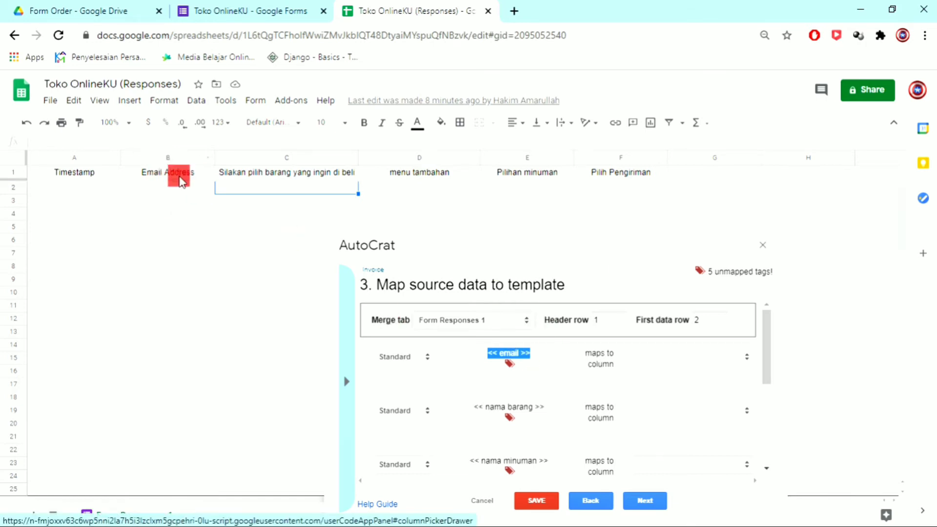
pyautogui.click(681, 360)
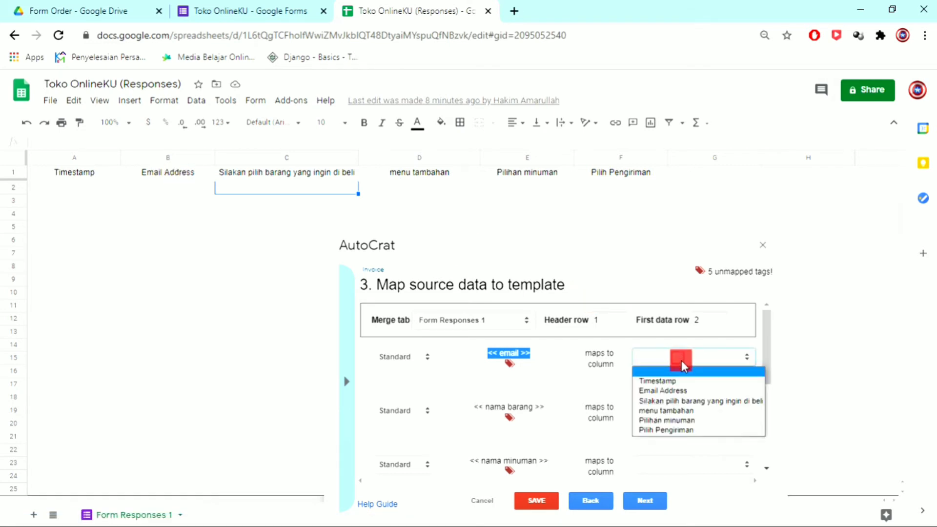
pyautogui.click(675, 392)
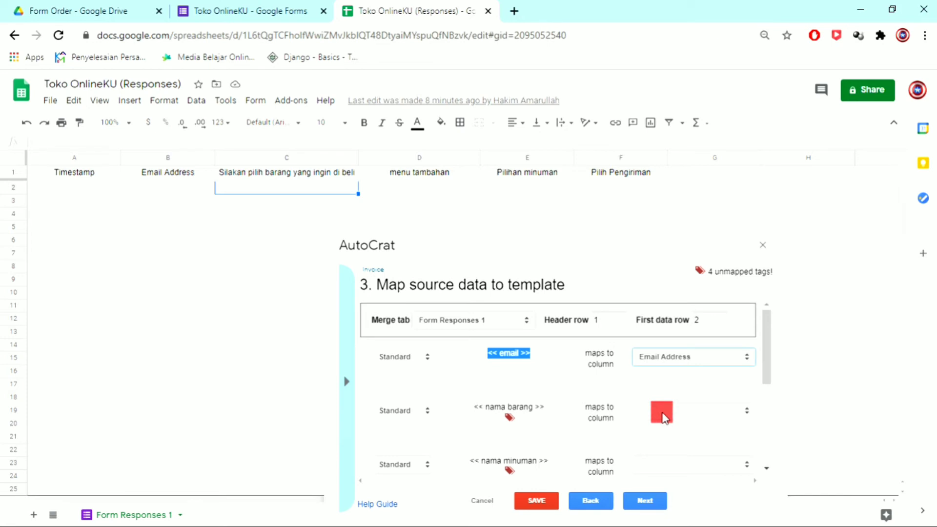
pyautogui.click(662, 415)
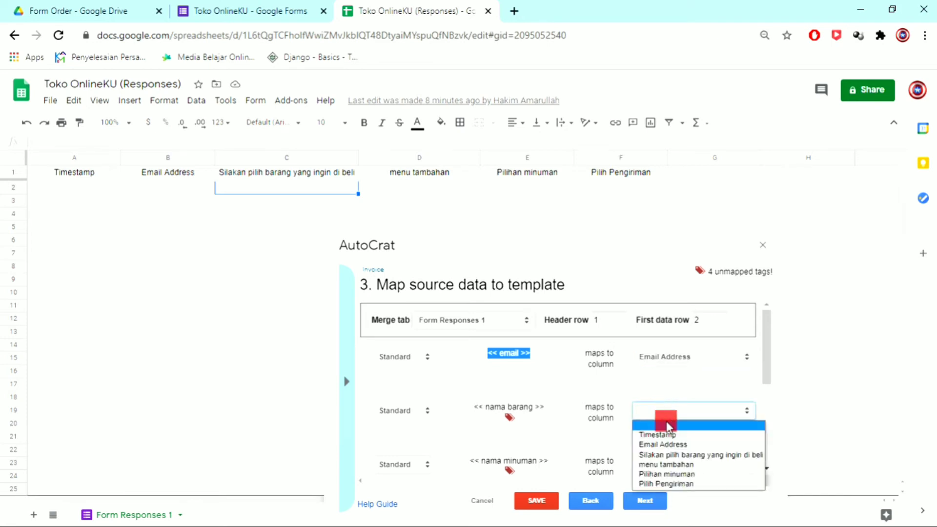
pyautogui.click(674, 458)
# - Map the <<nama minuman>> tag to the Pilihan minuman column and keep <<menu tambahan>> mapped to menu tambahan
pyautogui.scroll(-3, 644, 432)
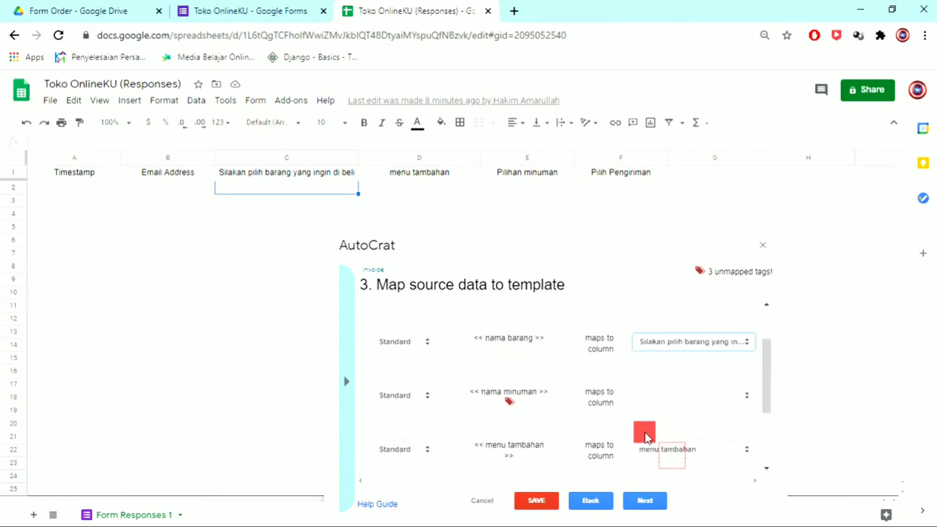
pyautogui.click(688, 397)
pyautogui.click(692, 459)
pyautogui.scroll(-2, 675, 415)
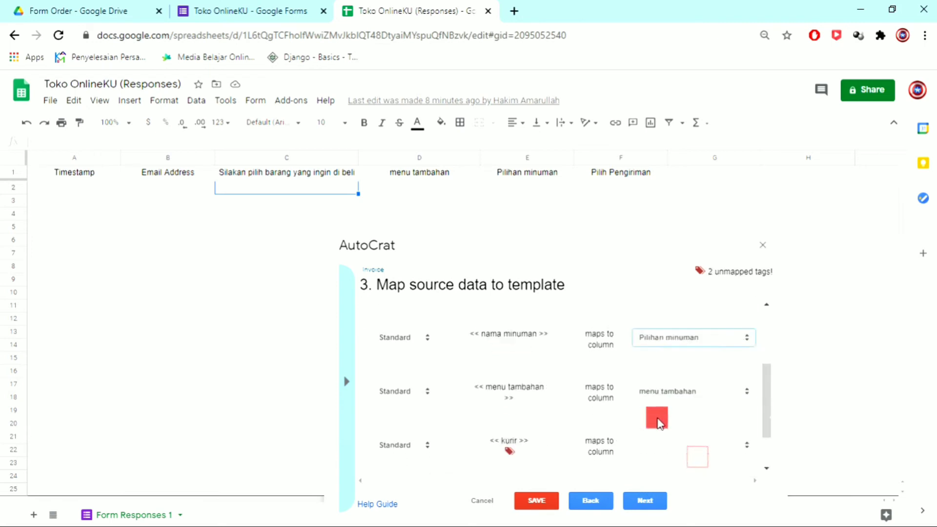
pyautogui.click(671, 385)
pyautogui.click(677, 421)
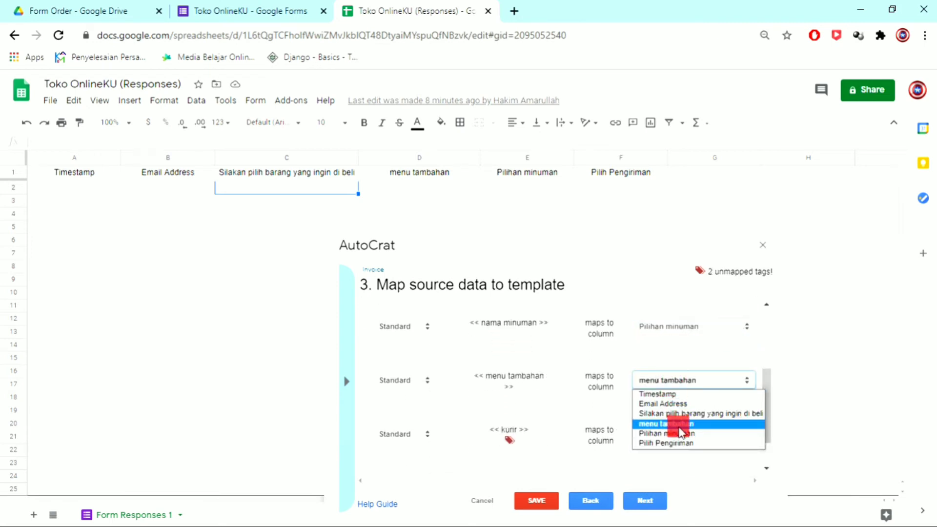
# - Map the <<kurir>> tag to Pilih Pengiriman and <<waktu>> to Timestamp, and continue to the file settings
pyautogui.scroll(-1, 659, 415)
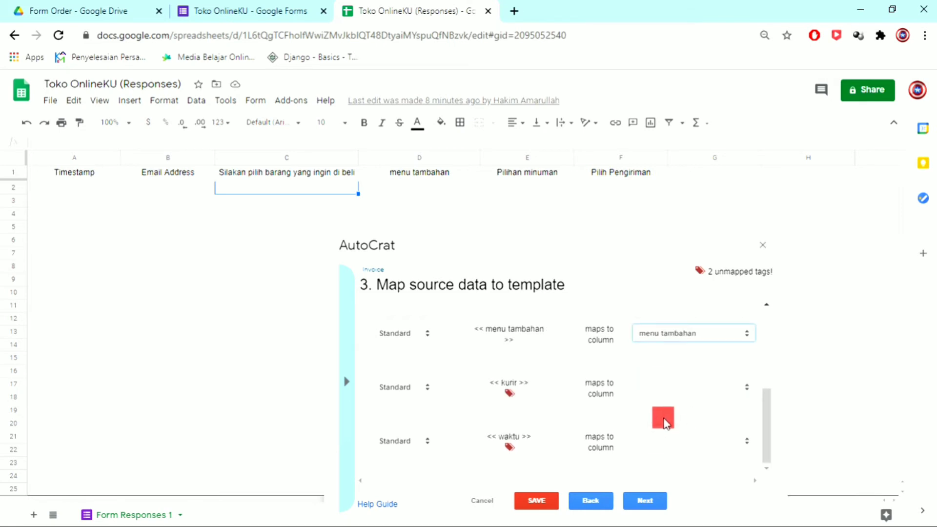
pyautogui.click(650, 395)
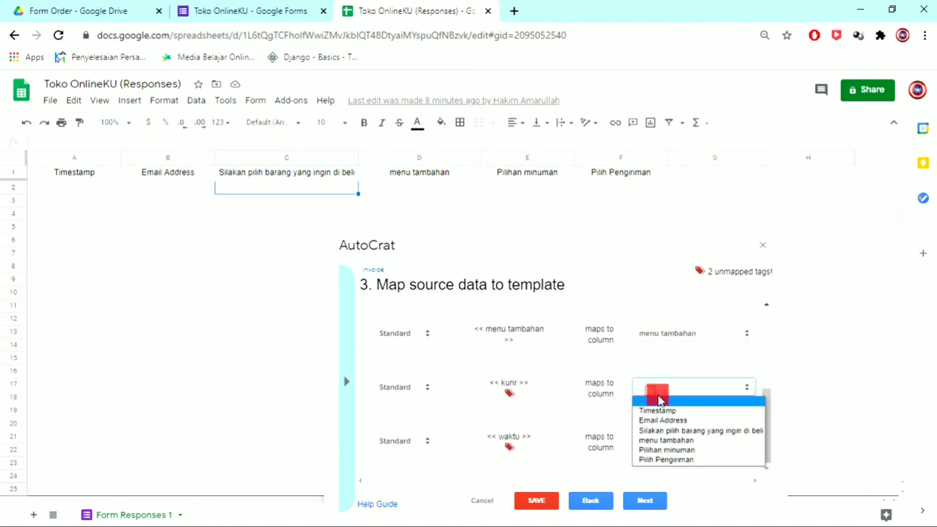
pyautogui.click(677, 457)
pyautogui.click(661, 440)
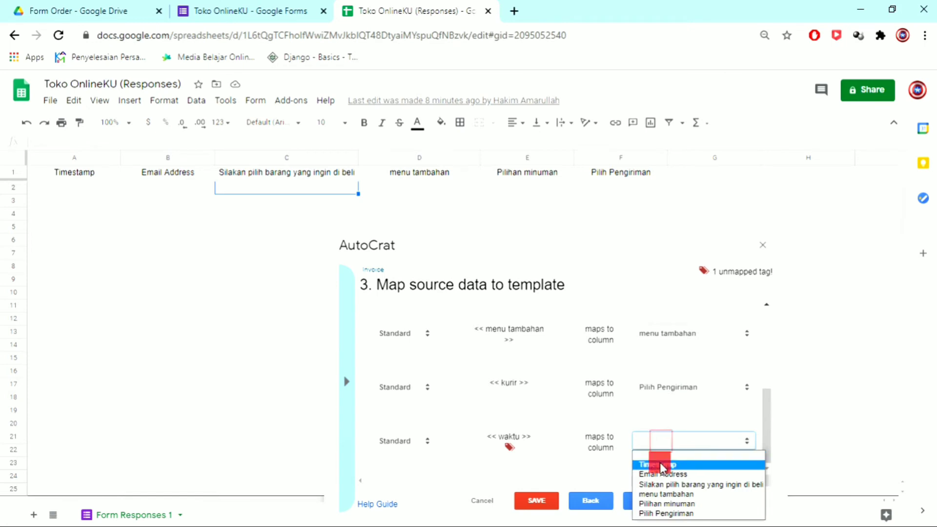
pyautogui.click(659, 462)
pyautogui.click(646, 498)
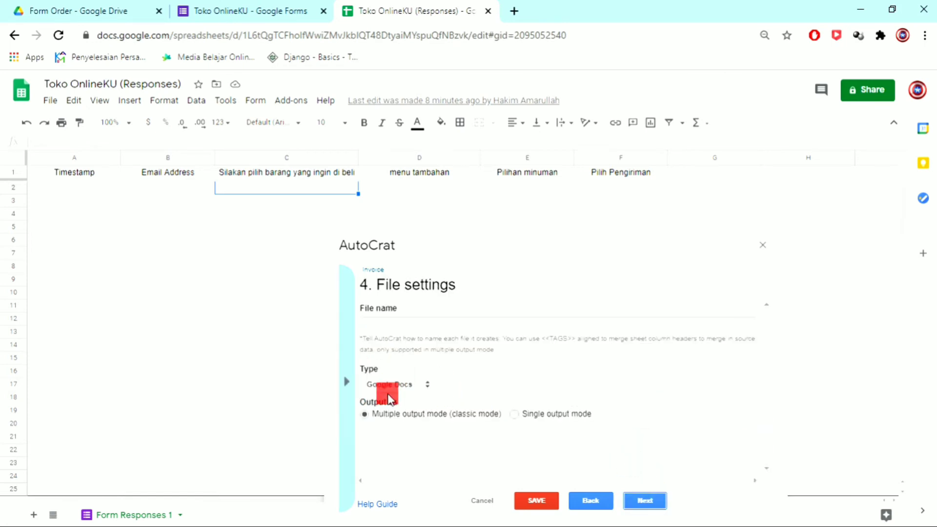
# - Set the merged file name to <<Email Address>>_Invoice, using the copied Email Address tag
pyautogui.click(396, 323)
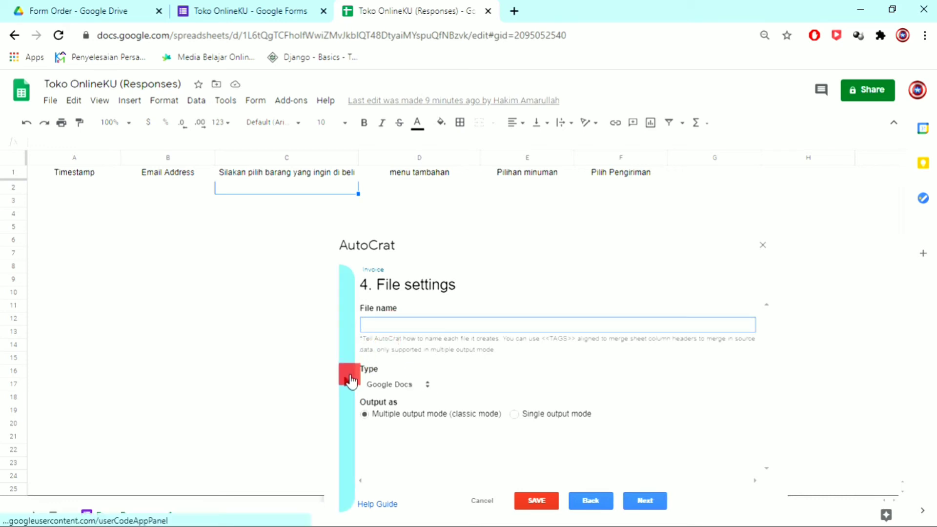
pyautogui.click(349, 381)
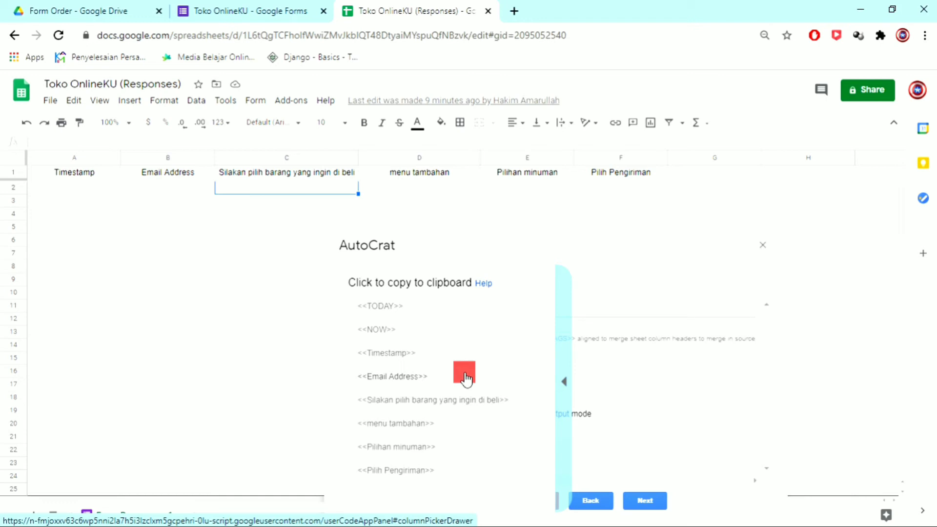
pyautogui.click(417, 379)
pyautogui.click(420, 325)
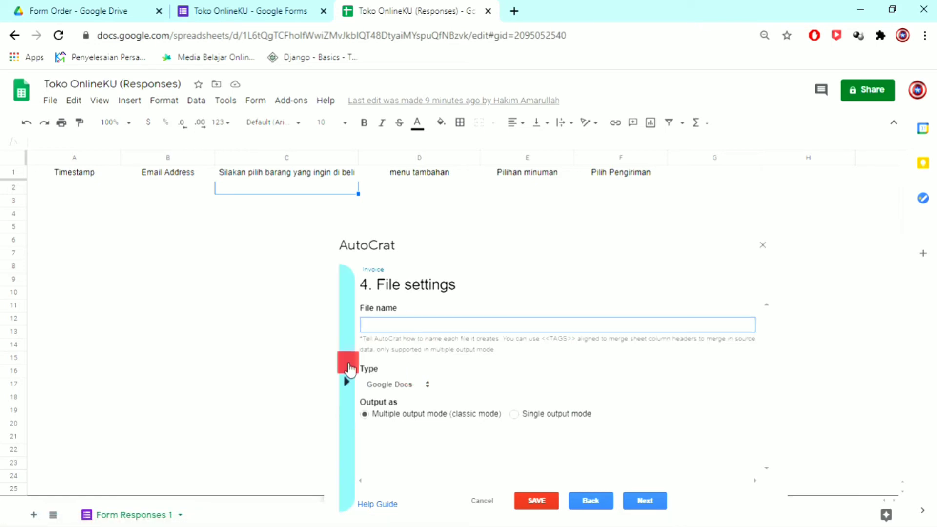
pyautogui.click(347, 367)
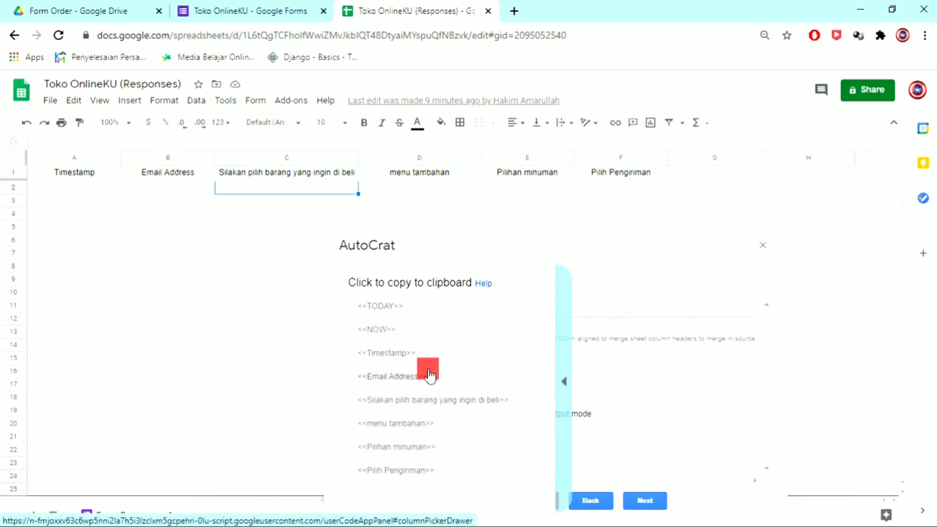
pyautogui.click(395, 382)
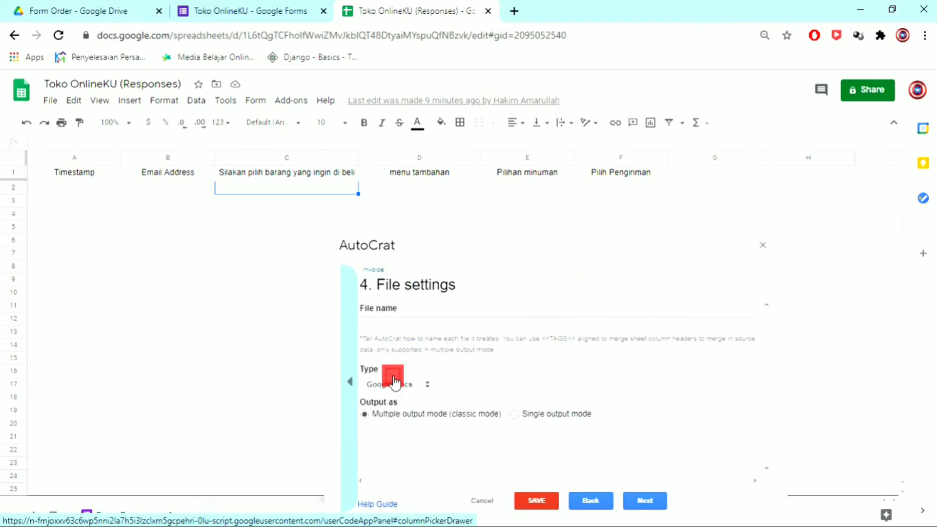
pyautogui.click(392, 325)
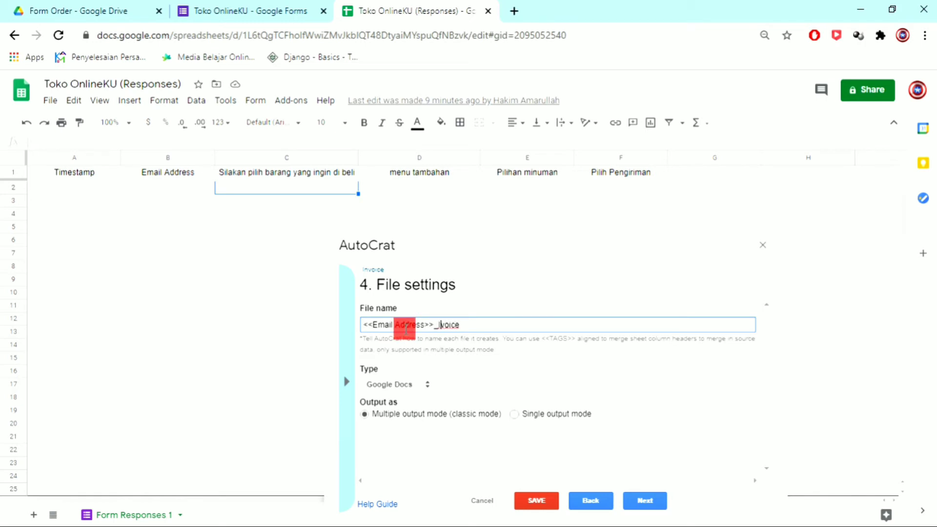
# - Set the output type to PDF and continue to the merge conditions, keeping the Form Order folder without a dynamic folder reference
pyautogui.click(426, 385)
pyautogui.click(415, 403)
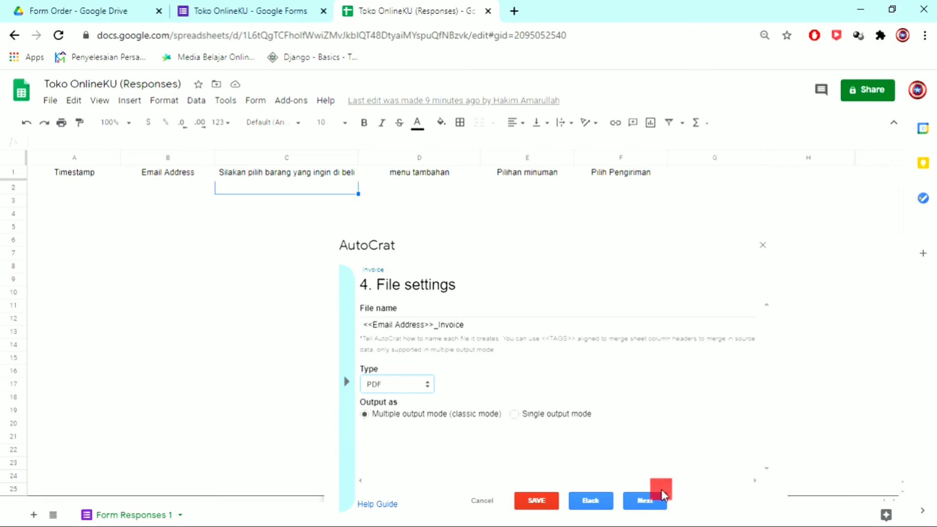
pyautogui.click(648, 502)
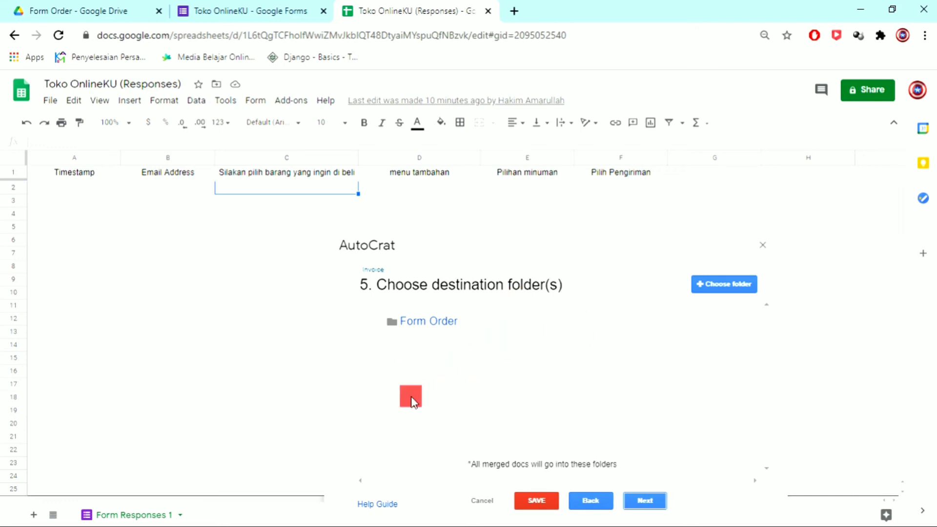
pyautogui.click(649, 506)
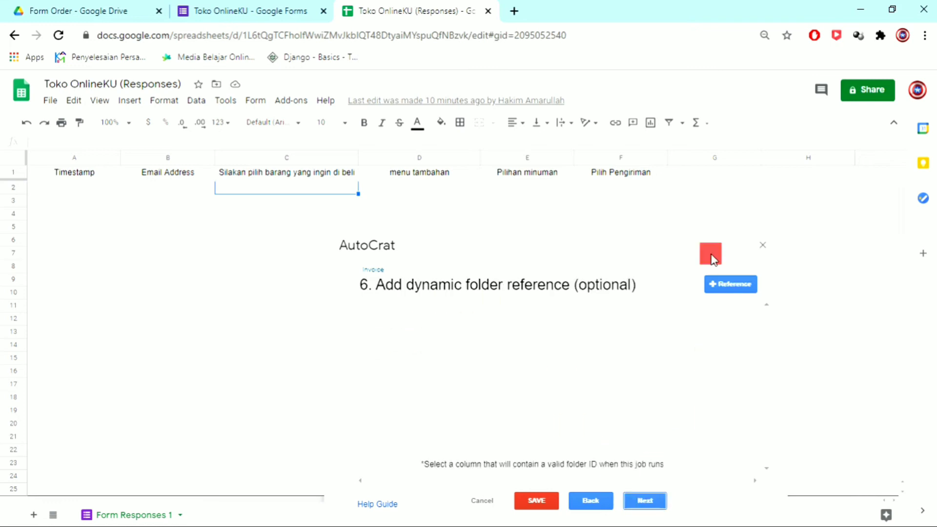
pyautogui.click(647, 503)
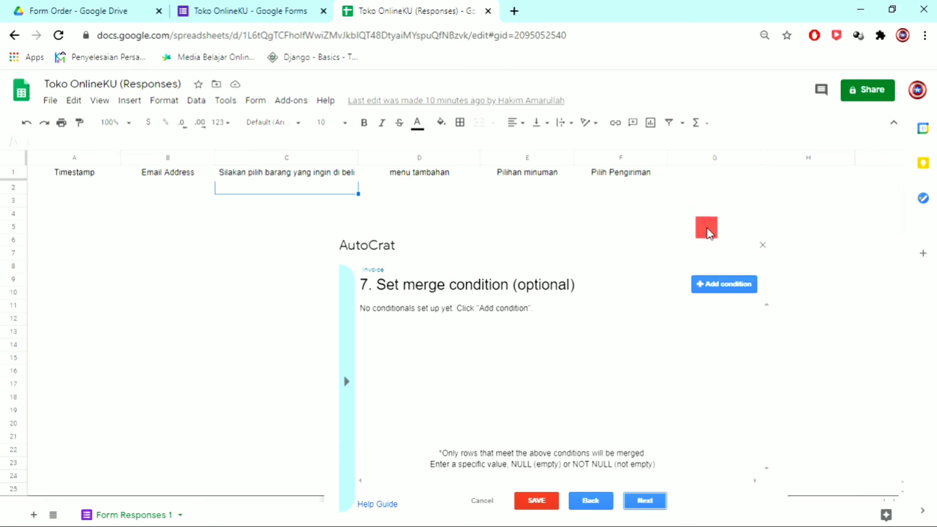
# - Add a merge condition that the Email Address column equals NOT NULL, and continue to the sharing settings
pyautogui.click(709, 284)
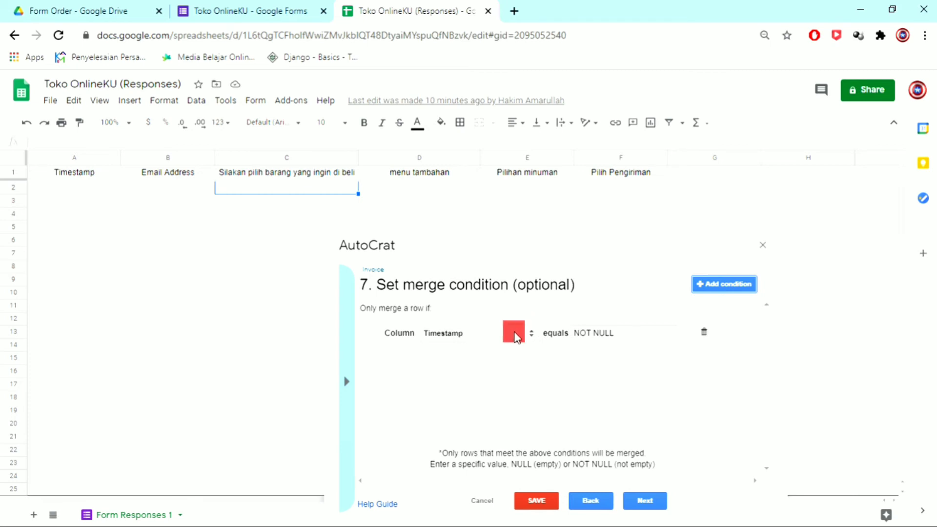
pyautogui.click(513, 331)
pyautogui.click(489, 356)
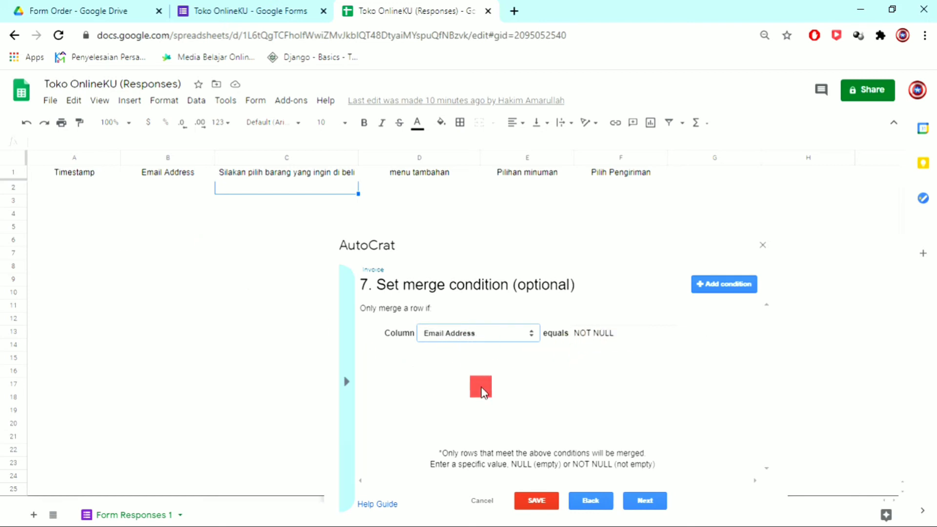
pyautogui.click(647, 501)
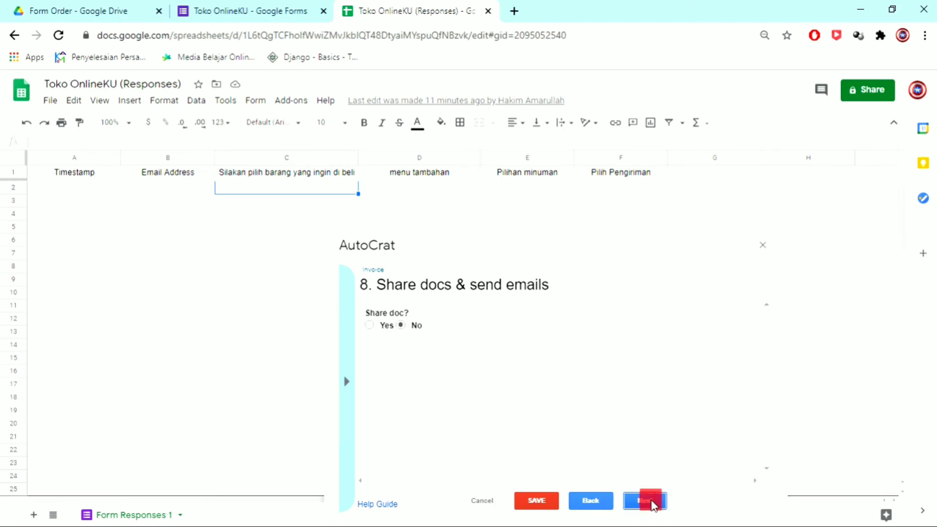
# - Enable sharing of the merged document and disallow collaborators from re-sharing it
pyautogui.click(369, 326)
pyautogui.scroll(-2, 414, 341)
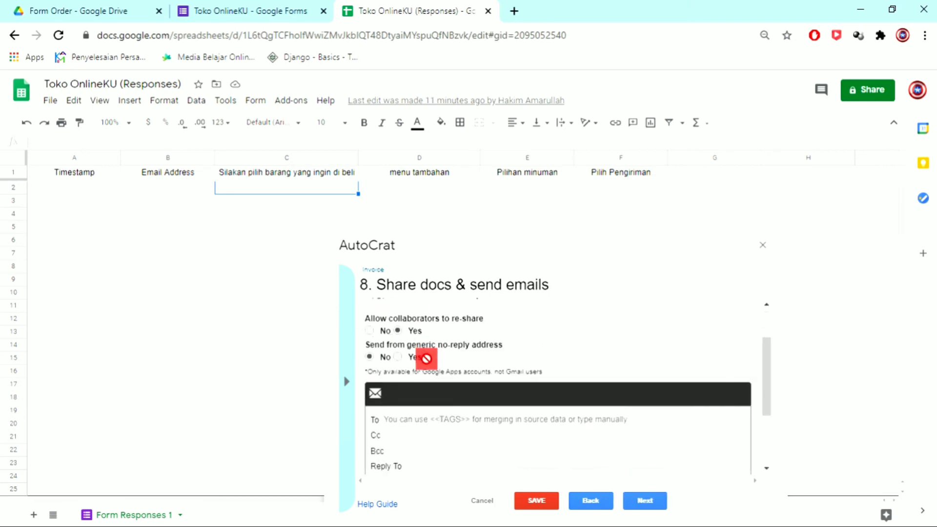
pyautogui.click(393, 351)
pyautogui.scroll(2, 394, 354)
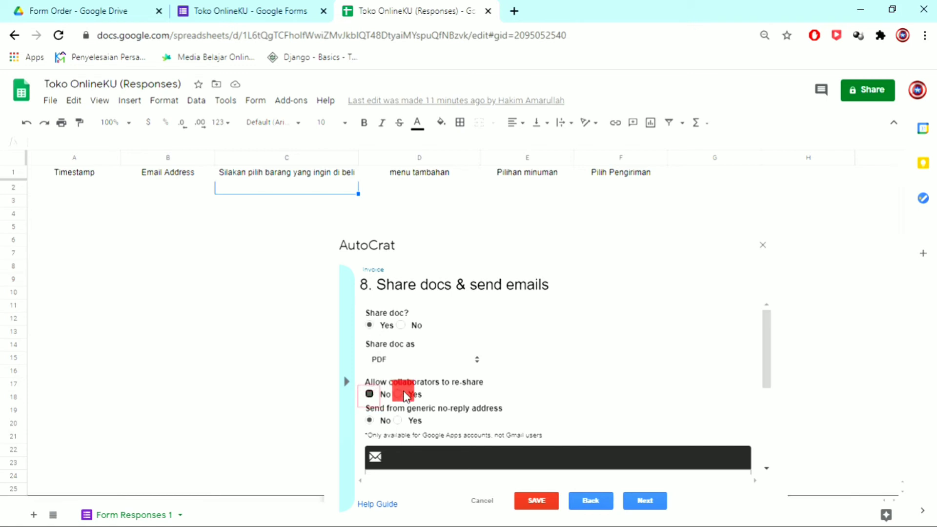
pyautogui.click(376, 391)
pyautogui.scroll(-2, 479, 381)
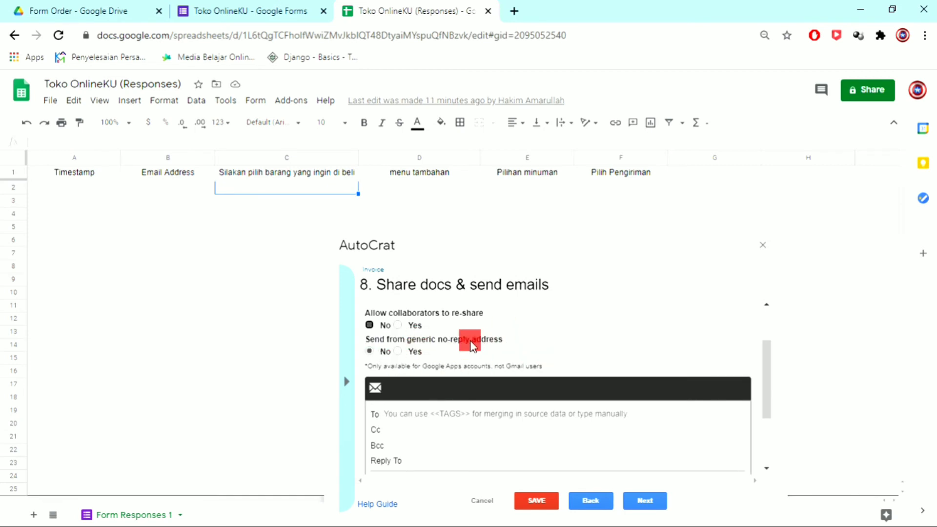
# - Set the email's To recipient to the copied <<Email Address>> tag
pyautogui.moveTo(469, 341)
pyautogui.scroll(-2, 469, 400)
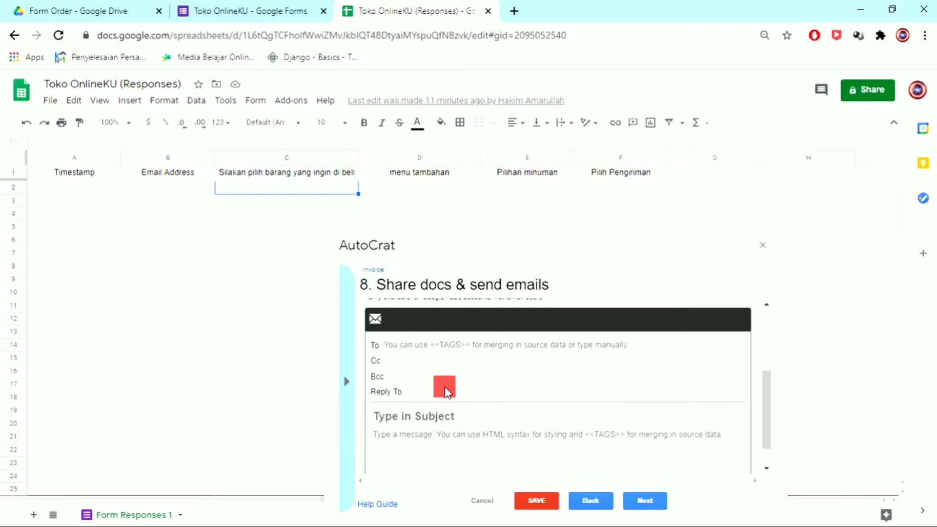
pyautogui.click(441, 347)
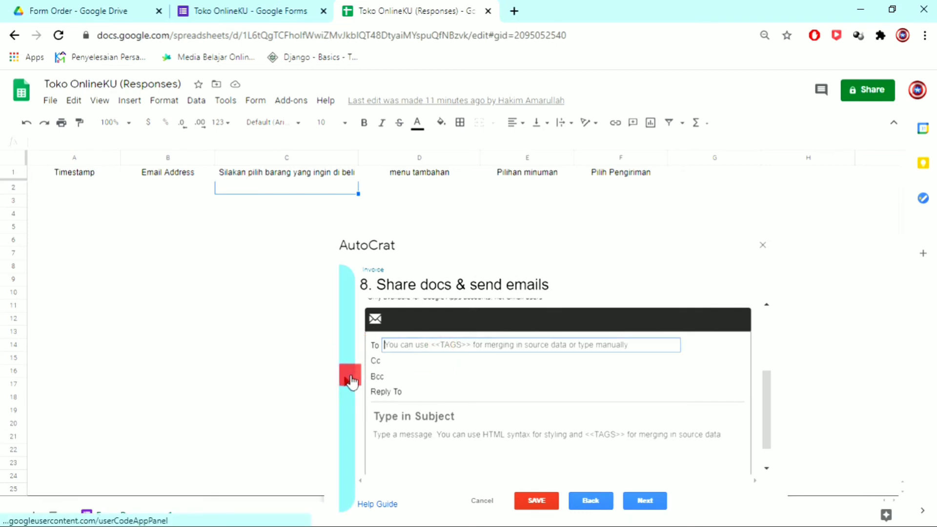
pyautogui.click(350, 380)
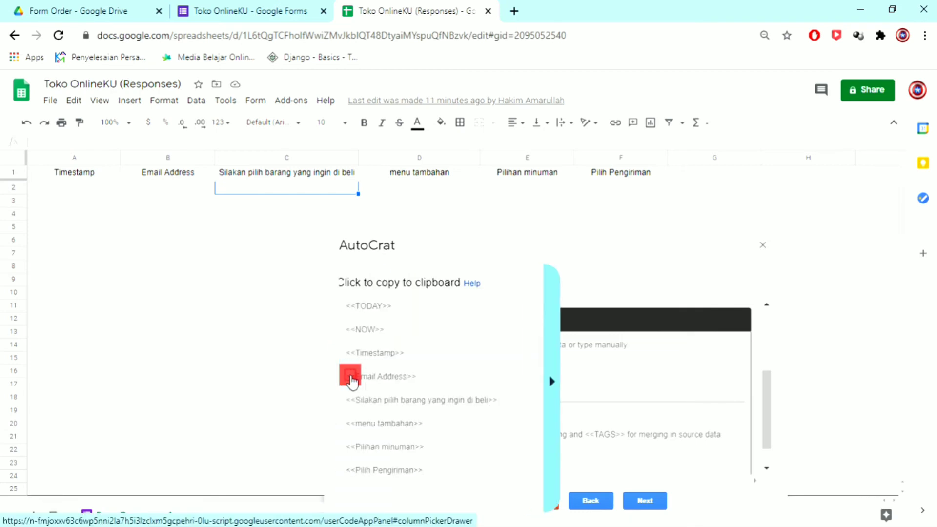
pyautogui.click(407, 384)
pyautogui.click(433, 372)
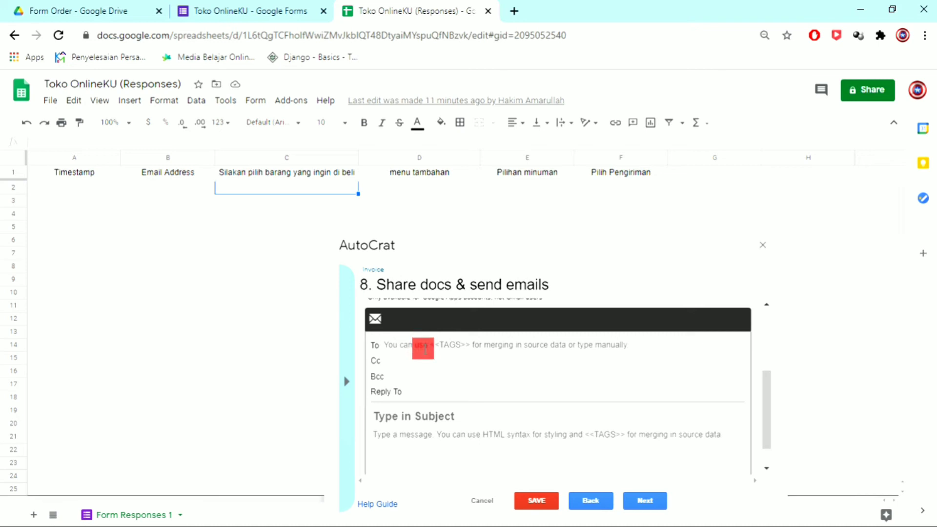
pyautogui.click(424, 349)
pyautogui.write('<<Email Address>>')
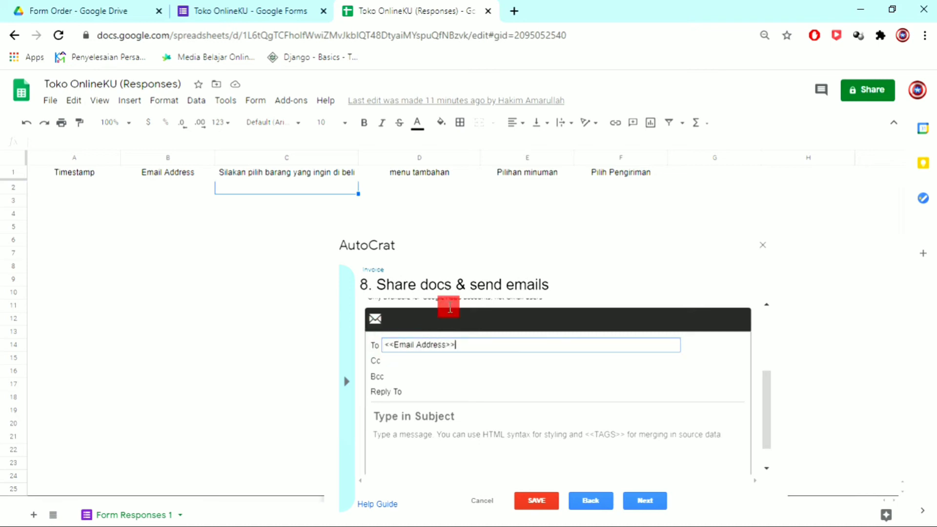
pyautogui.moveTo(456, 344); pyautogui.dragTo(383, 341)
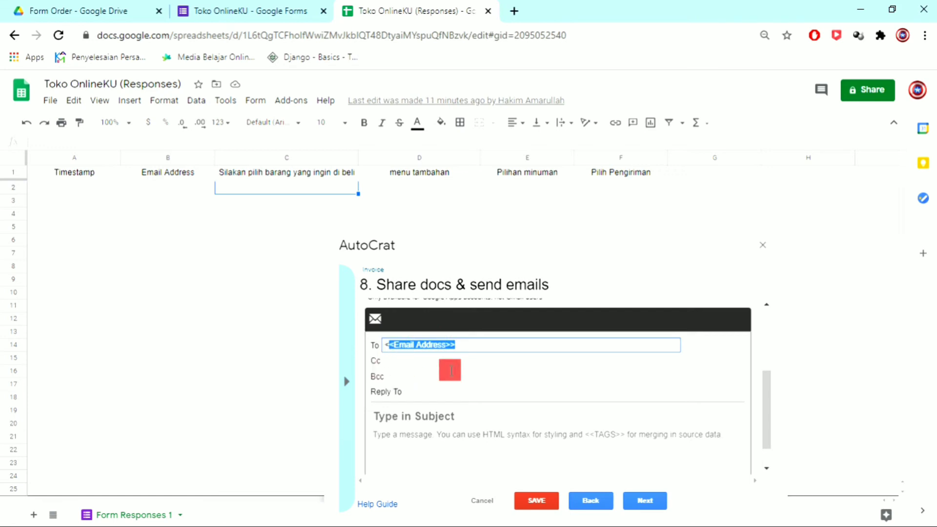
pyautogui.scroll(-1, 411, 370)
pyautogui.click(409, 365)
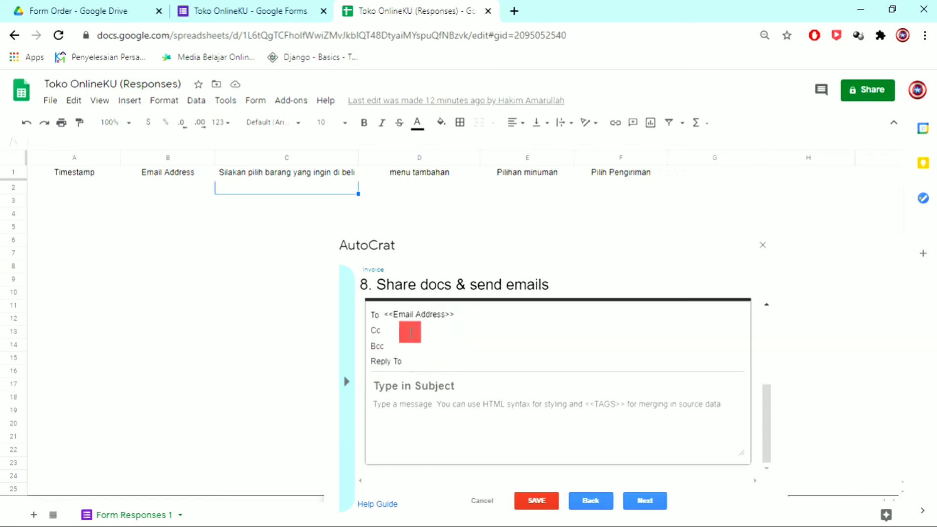
# - Enter the email subject "Invoice Toko OnlineKU" and the message "Halo, berikut invoice anda"
pyautogui.click(456, 386)
pyautogui.write('Invoice Toko OnlineKU')
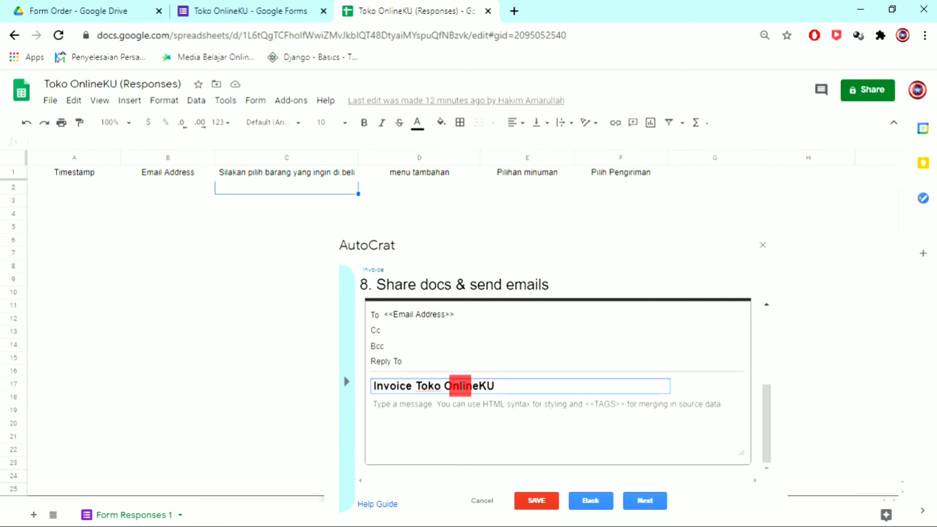
pyautogui.click(441, 401)
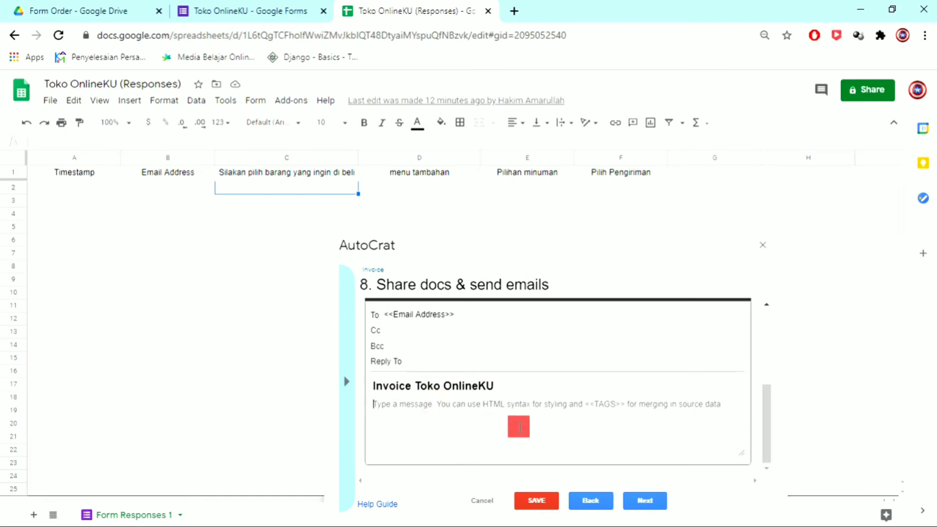
pyautogui.write('Halo, berikut invoice anda')
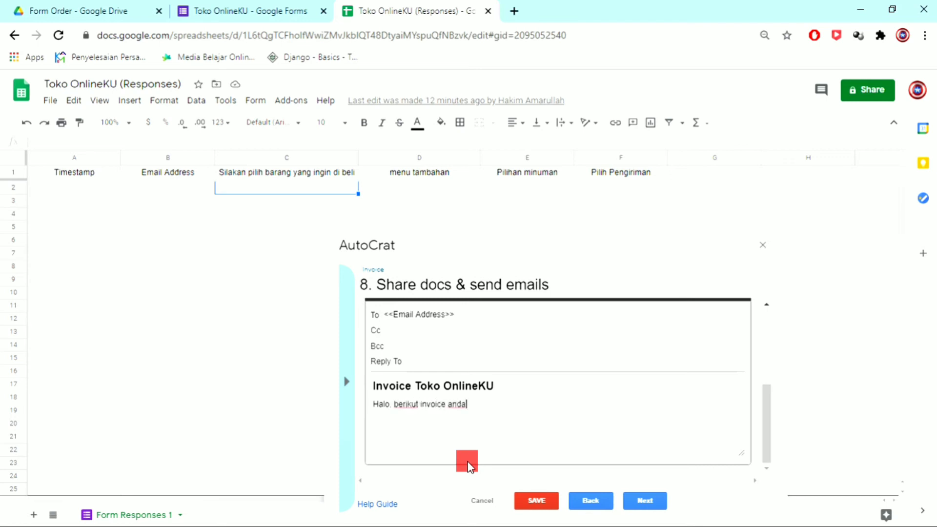
pyautogui.moveTo(476, 406); pyautogui.dragTo(372, 404)
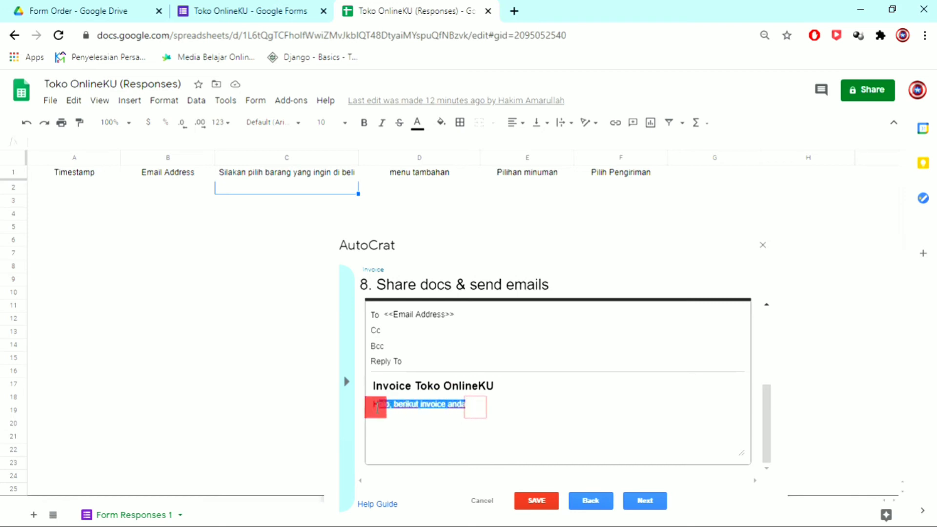
pyautogui.click(489, 406)
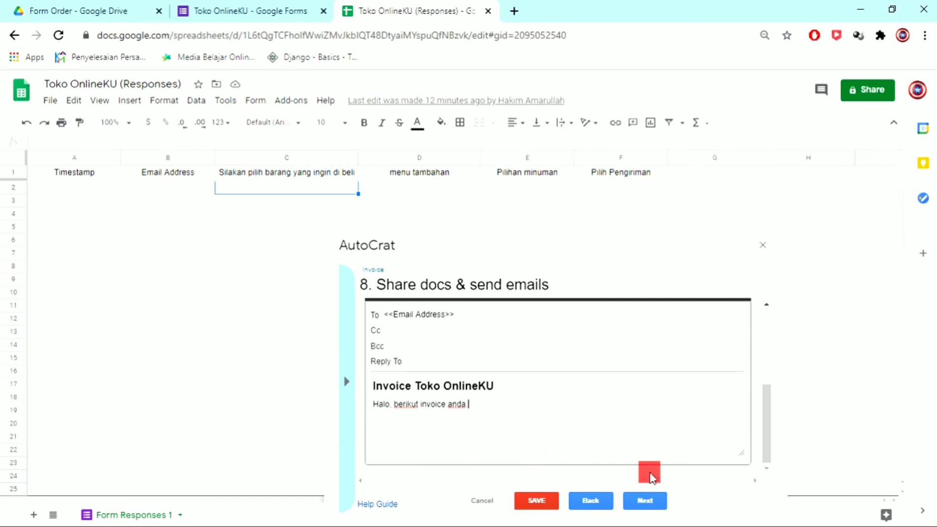
# - Continue to the job triggers and set the job to run on form trigger, enabling triggers for the project
pyautogui.click(651, 501)
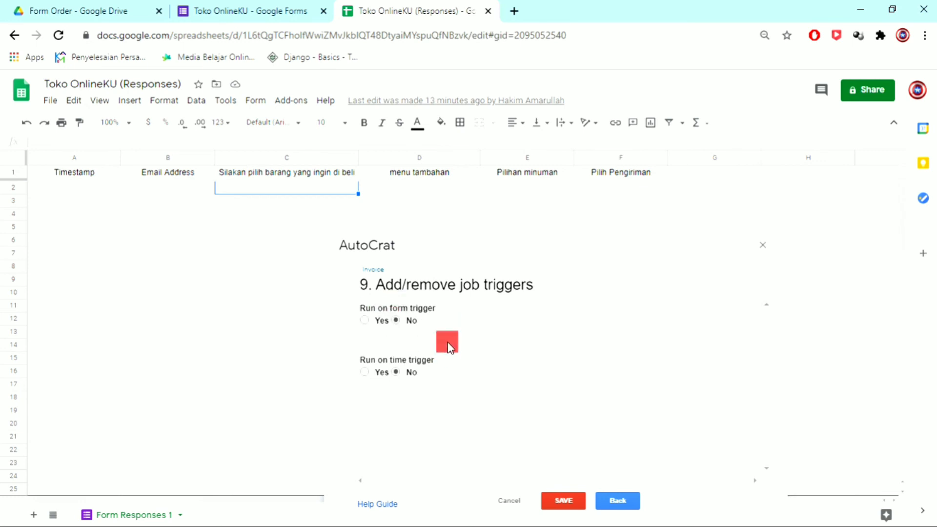
pyautogui.click(365, 321)
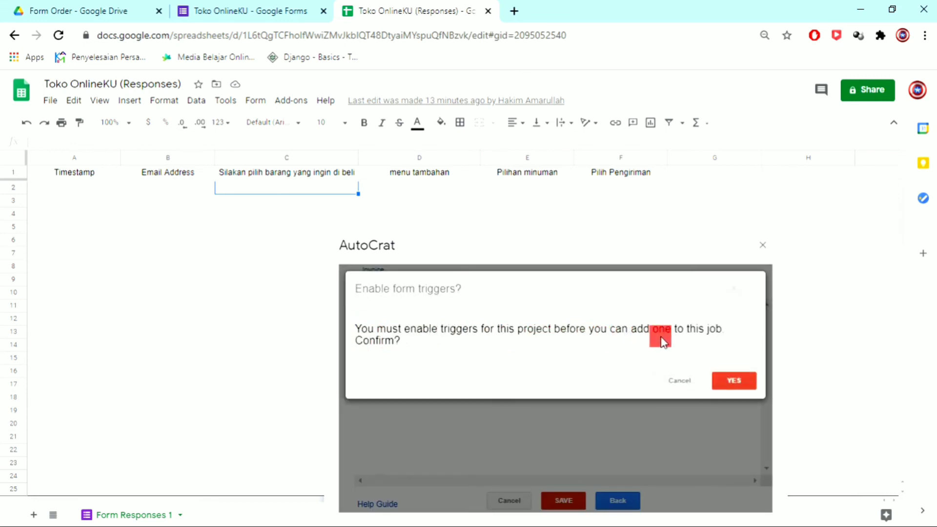
pyautogui.click(733, 384)
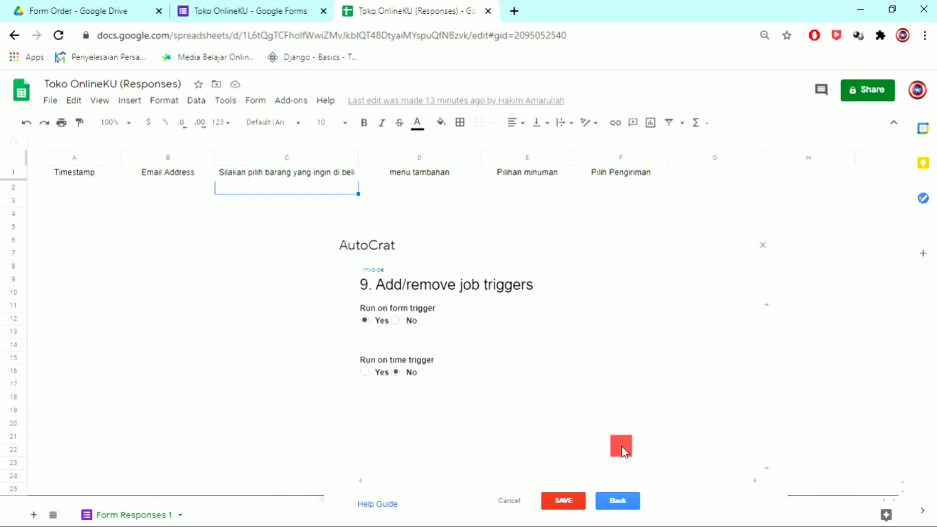
# - Save the Invoice job and close the AutoCrat dialog
pyautogui.click(566, 502)
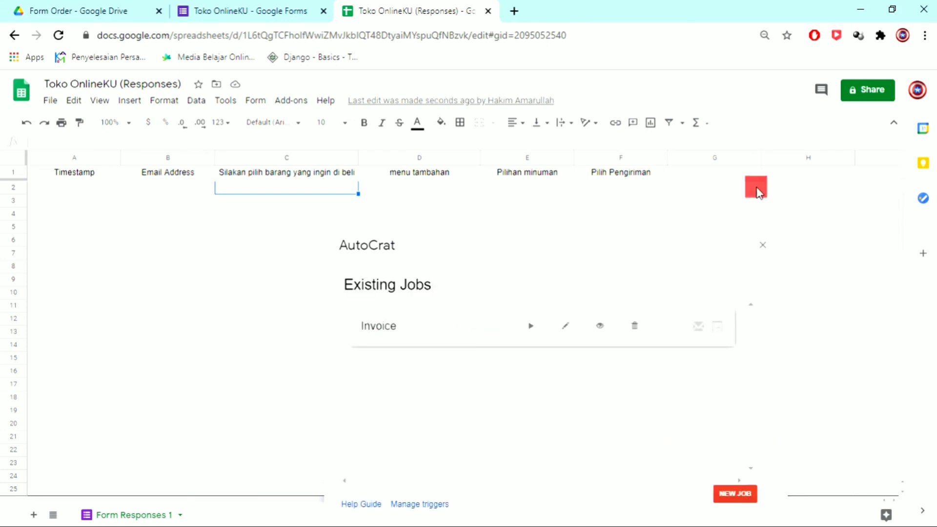
pyautogui.click(759, 249)
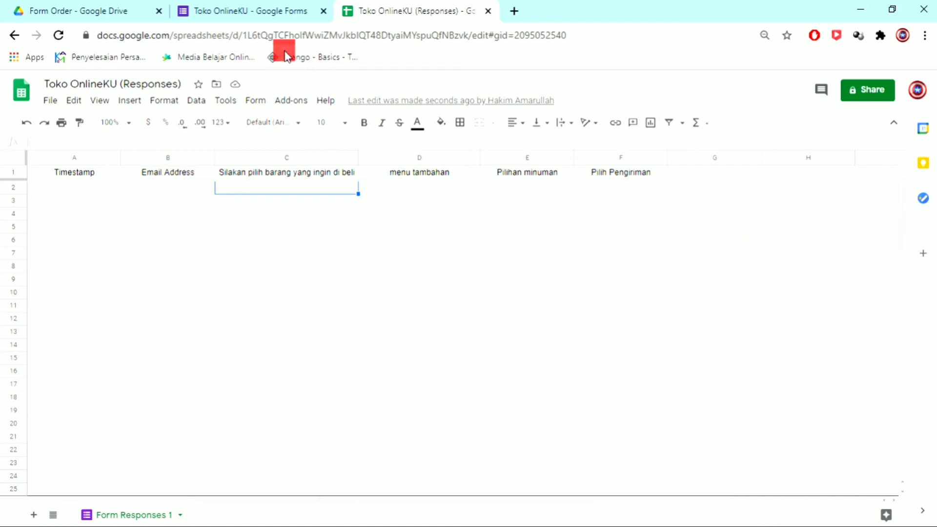
# - Open a preview of the Toko OnlineKU form from its question editor and fill in the customer's email address
pyautogui.click(276, 7)
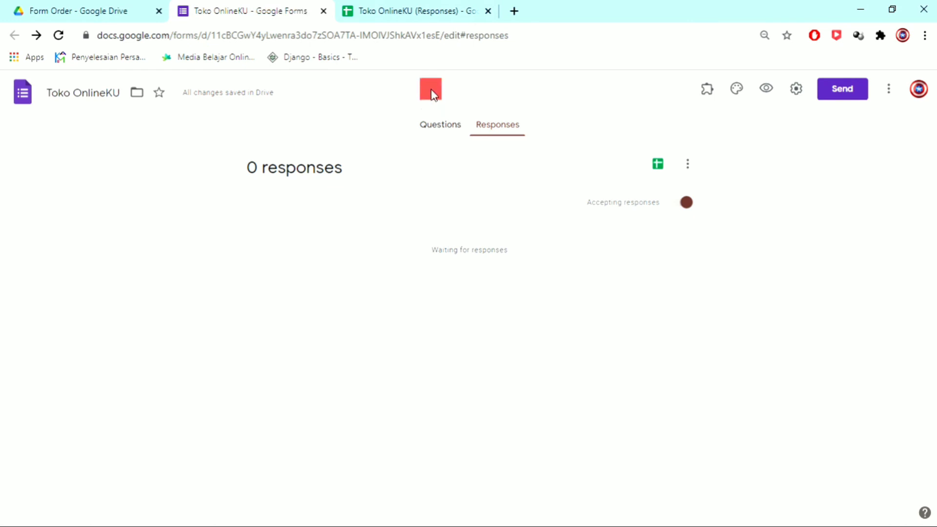
pyautogui.click(427, 126)
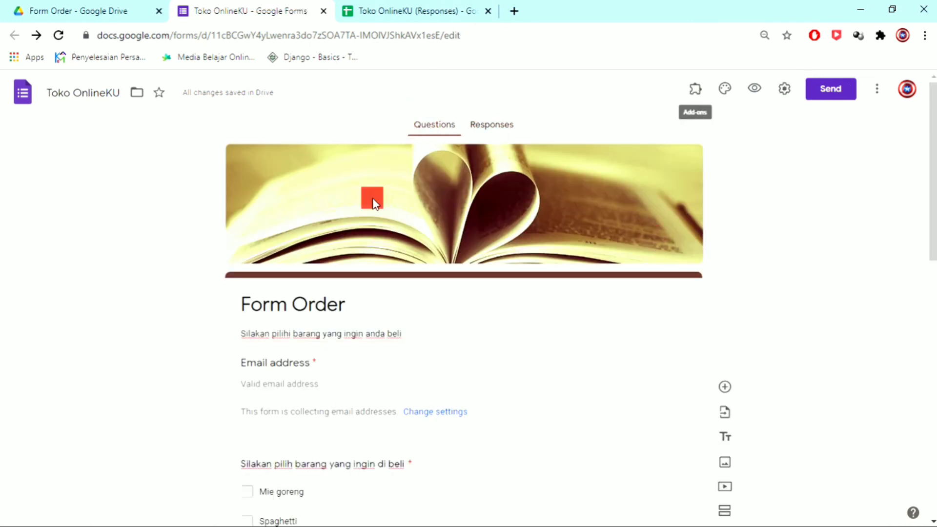
pyautogui.click(758, 89)
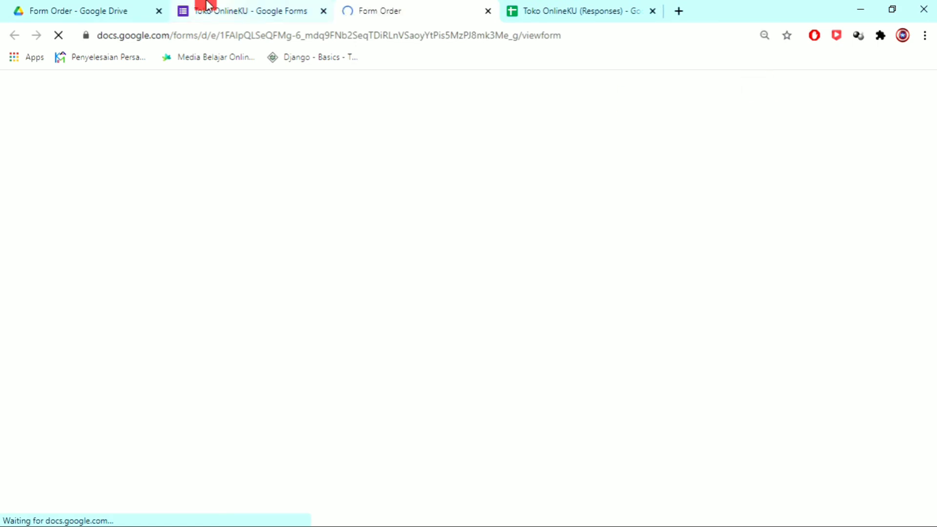
pyautogui.click(205, 7)
pyautogui.click(754, 91)
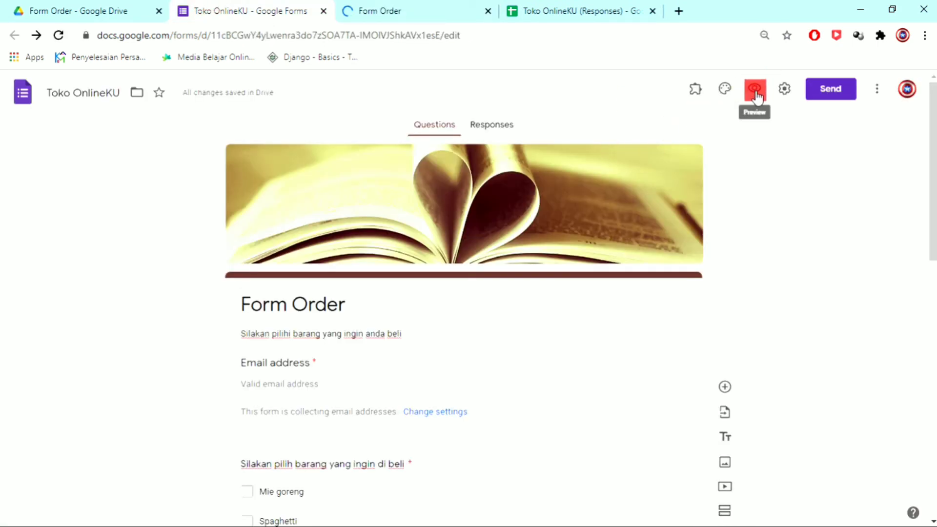
pyautogui.click(441, 6)
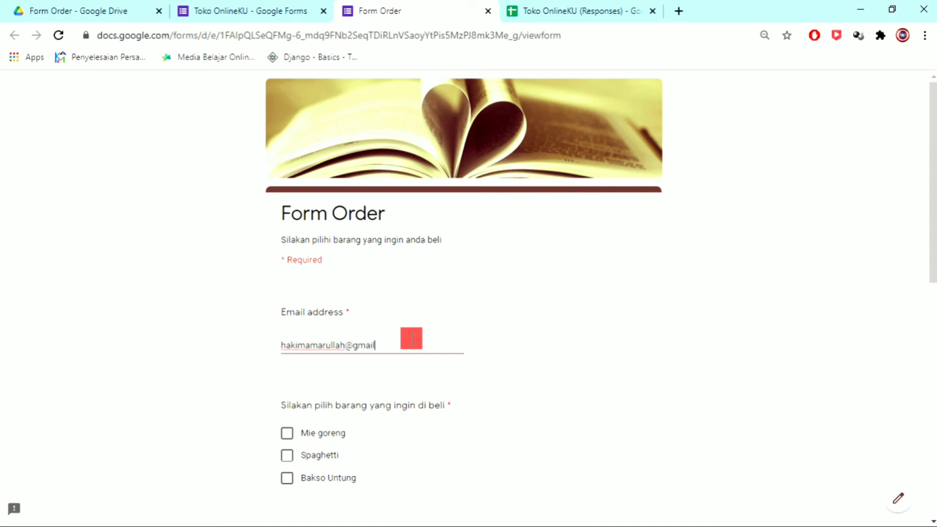
# - Select Mie goreng and Bakso Untung as the items, and check all three options under both menu tambahan and Pilihan minuman
pyautogui.scroll(-8, 307, 288)
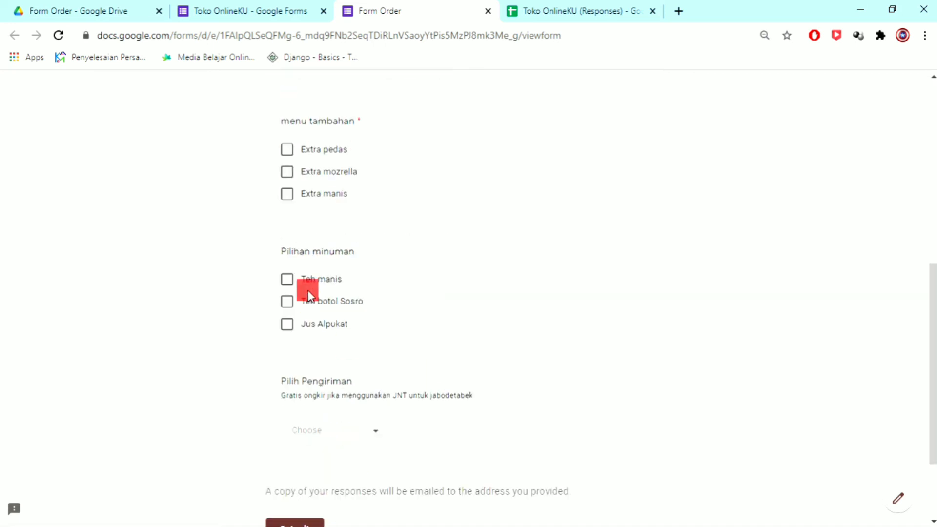
pyautogui.scroll(3, 335, 195)
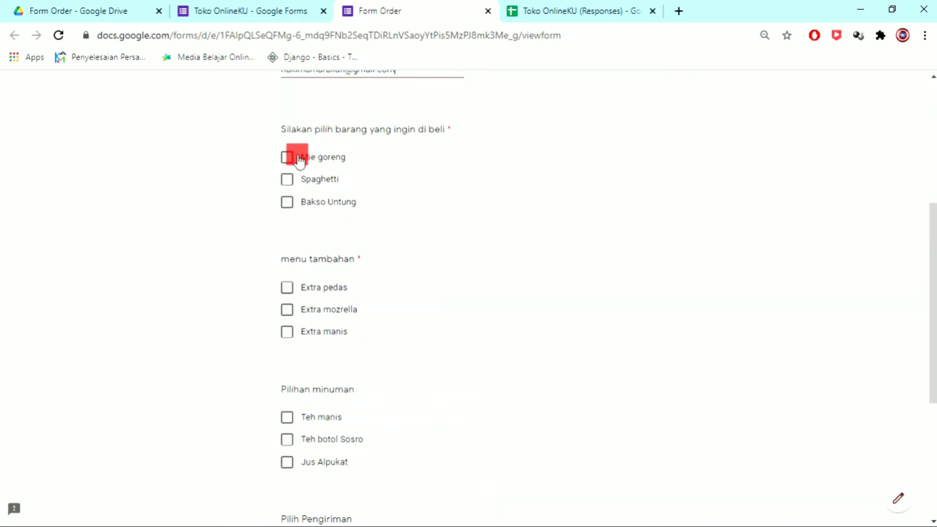
pyautogui.click(294, 159)
pyautogui.click(287, 204)
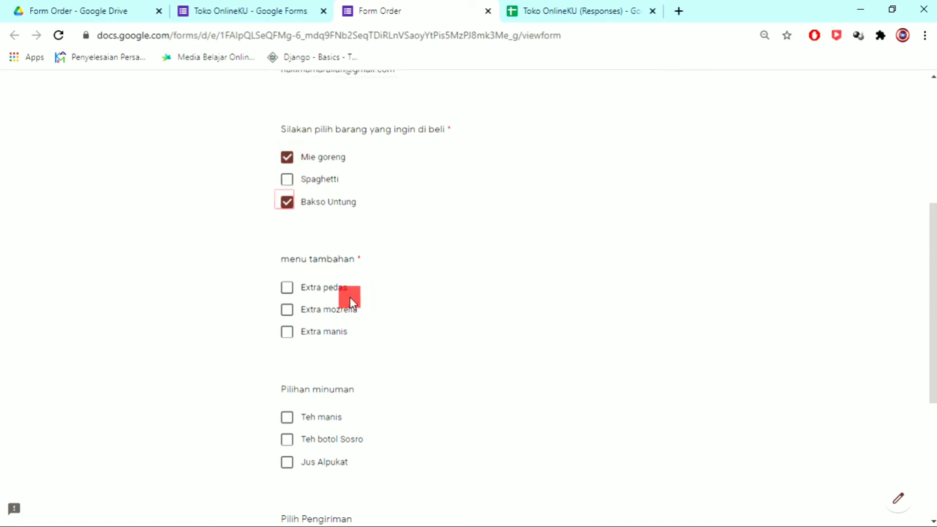
pyautogui.click(286, 288)
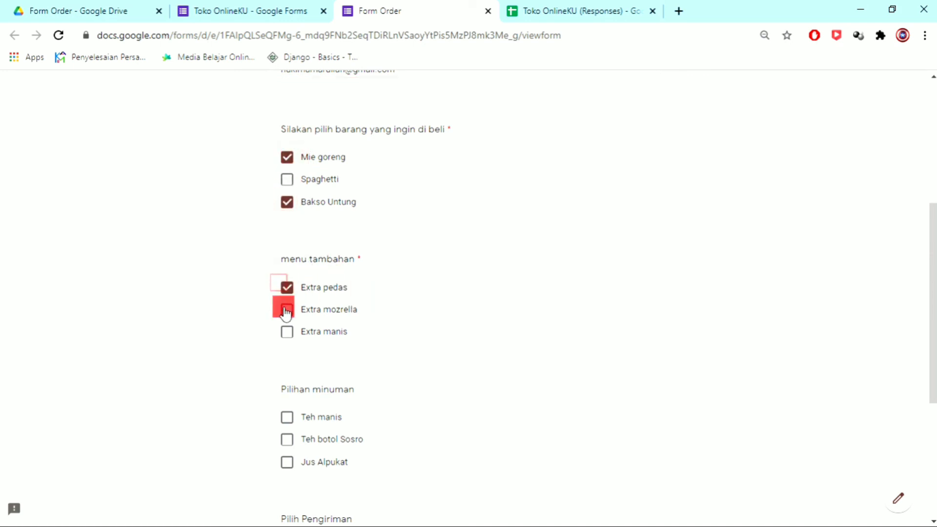
pyautogui.click(285, 310)
pyautogui.click(286, 332)
pyautogui.scroll(-3, 345, 361)
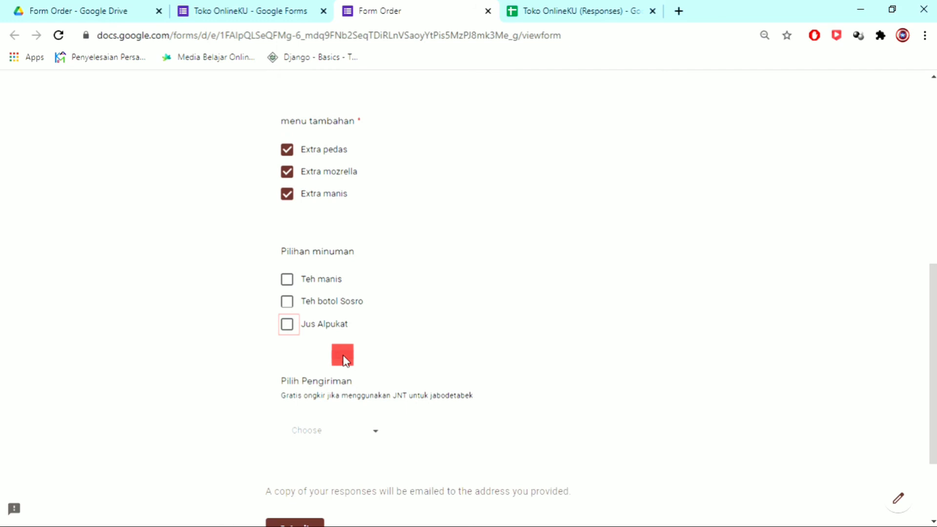
pyautogui.click(287, 279)
pyautogui.click(287, 324)
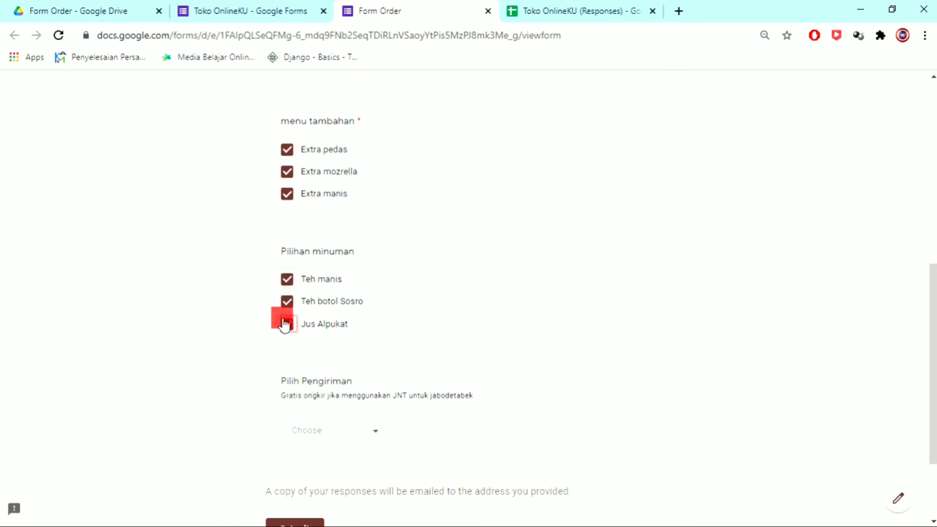
# - Choose JNT under Pilih Pengiriman and submit the order form
pyautogui.scroll(-2, 390, 366)
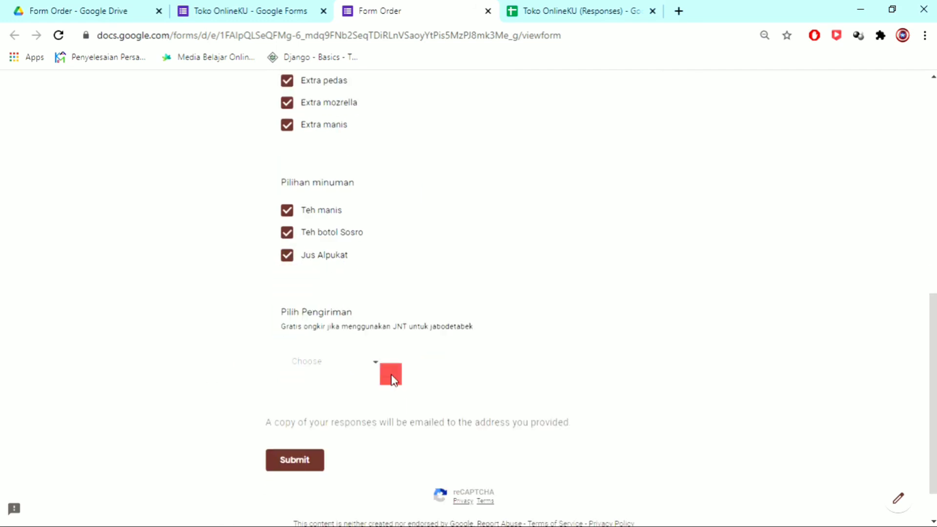
pyautogui.click(369, 362)
pyautogui.click(341, 400)
pyautogui.click(302, 458)
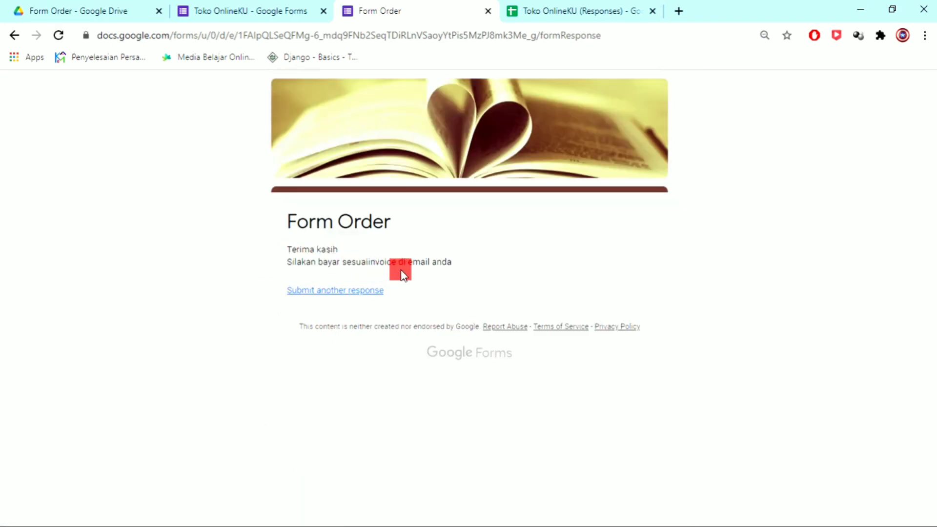
# - Check the confirmation message and the new row in the response spreadsheet, widening the Email Address column to fit the address
pyautogui.moveTo(283, 250); pyautogui.dragTo(509, 263)
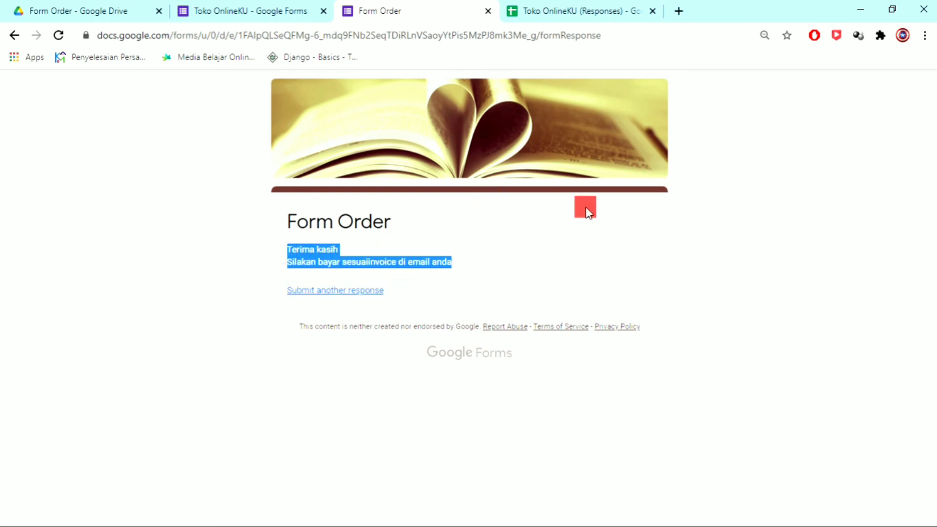
pyautogui.click(561, 10)
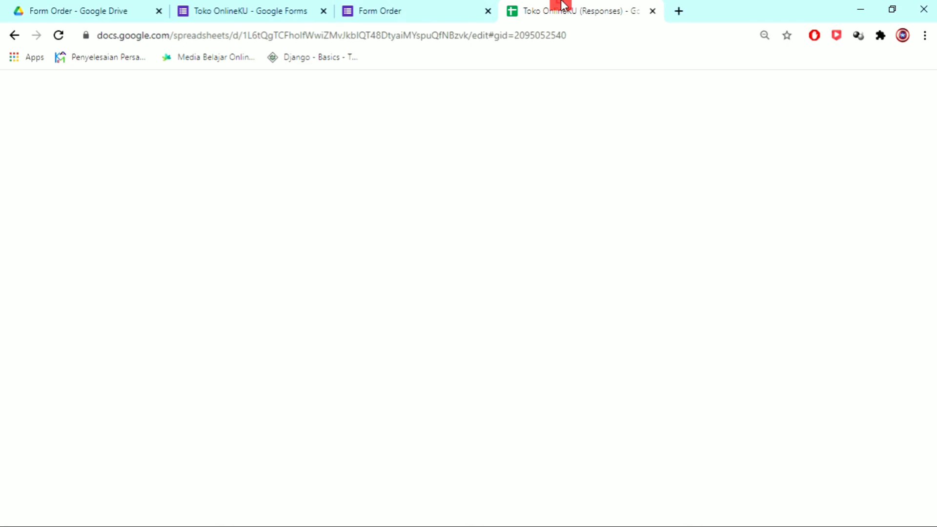
pyautogui.click(677, 11)
pyautogui.click(380, 5)
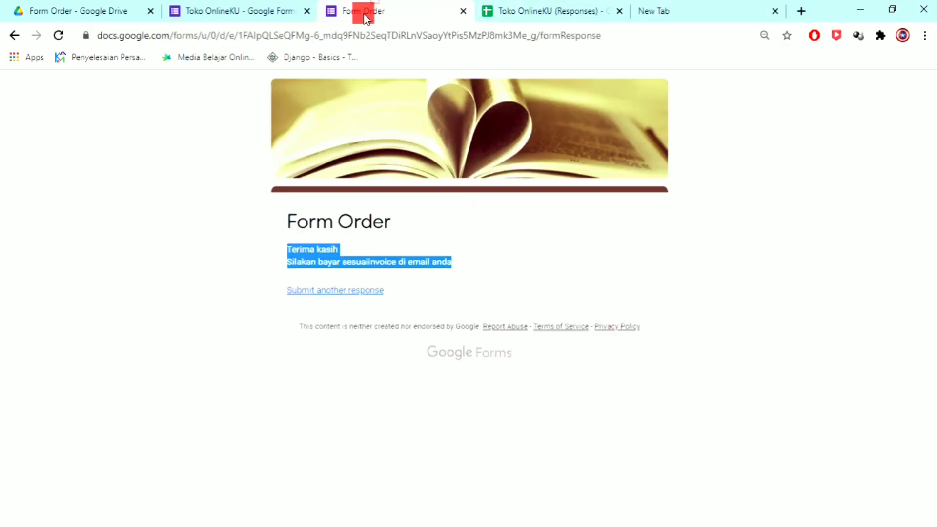
pyautogui.click(547, 10)
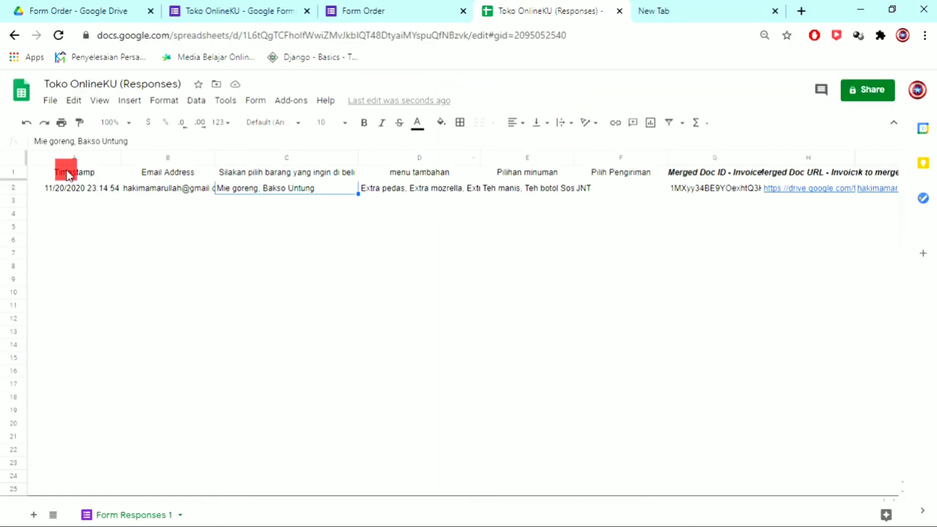
pyautogui.moveTo(213, 155); pyautogui.dragTo(234, 156)
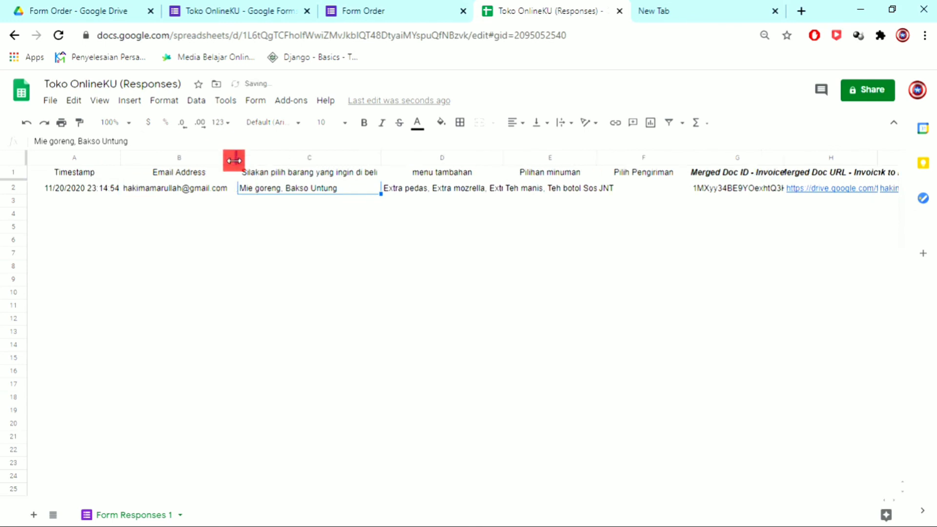
# - Switch to Gmail, examine the answers in the Form Order receipt email from Google Forms, and return to the inbox
pyautogui.hotkey('ctrl', 'Tab')
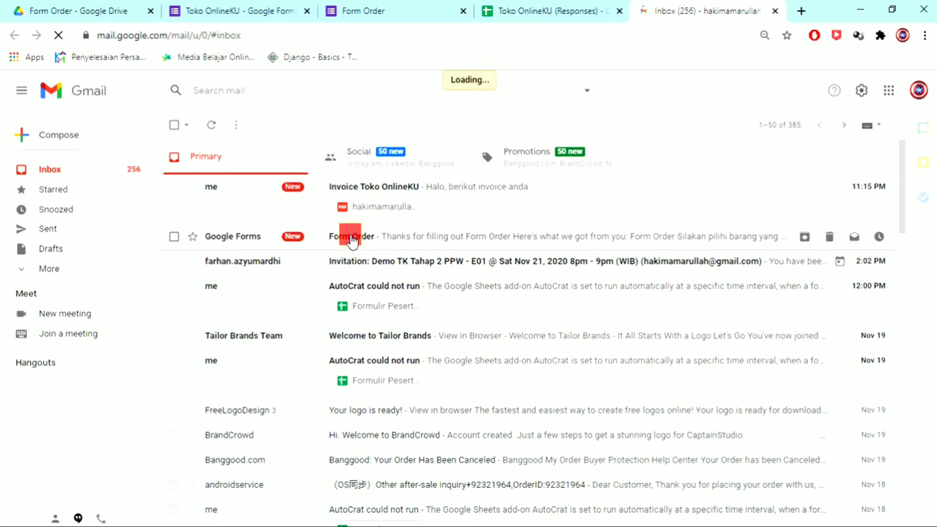
pyautogui.click(352, 238)
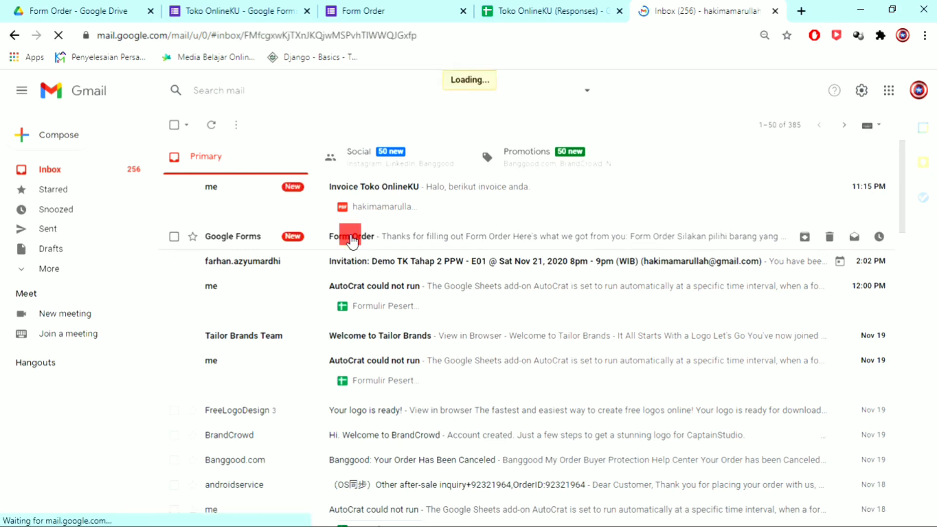
pyautogui.scroll(-12, 408, 272)
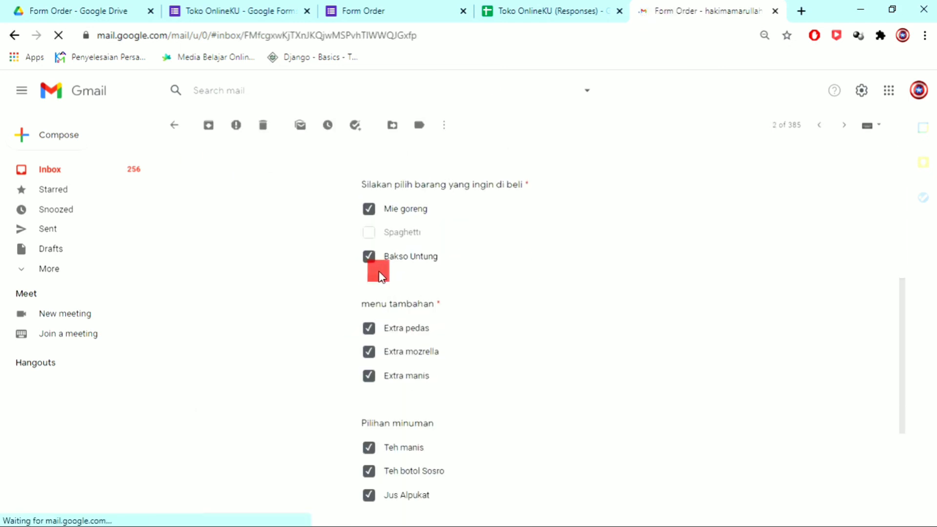
pyautogui.scroll(10, 384, 283)
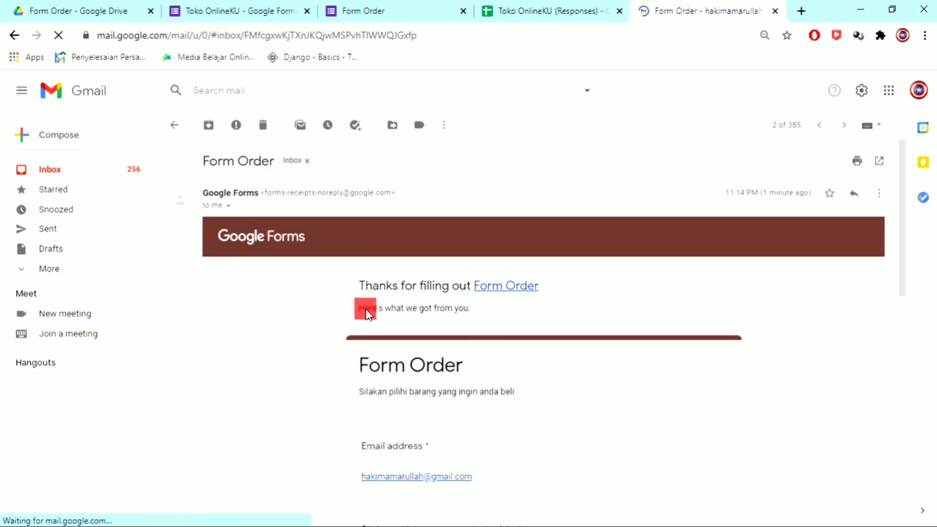
pyautogui.click(14, 35)
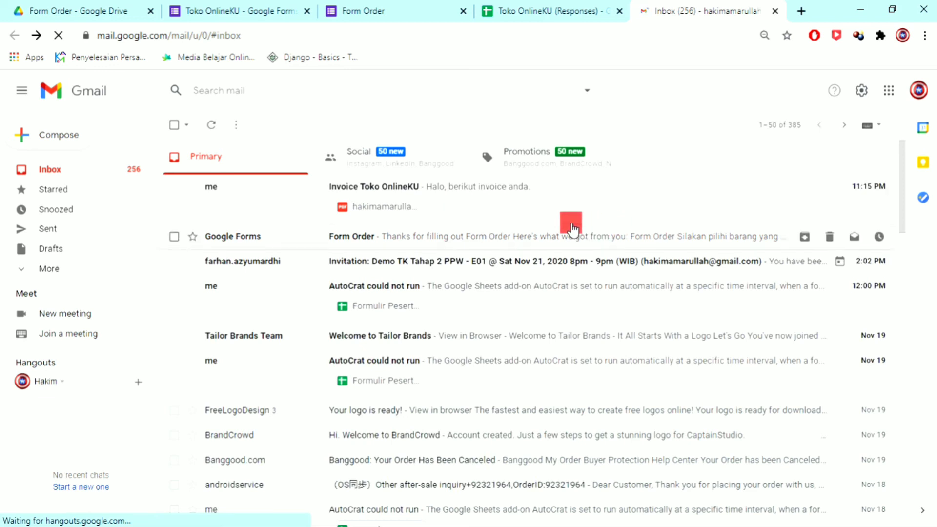
# - Open the Invoice Toko OnlineKU email's PDF attachment and examine the extras, shipping and order time on the invoice
pyautogui.click(389, 212)
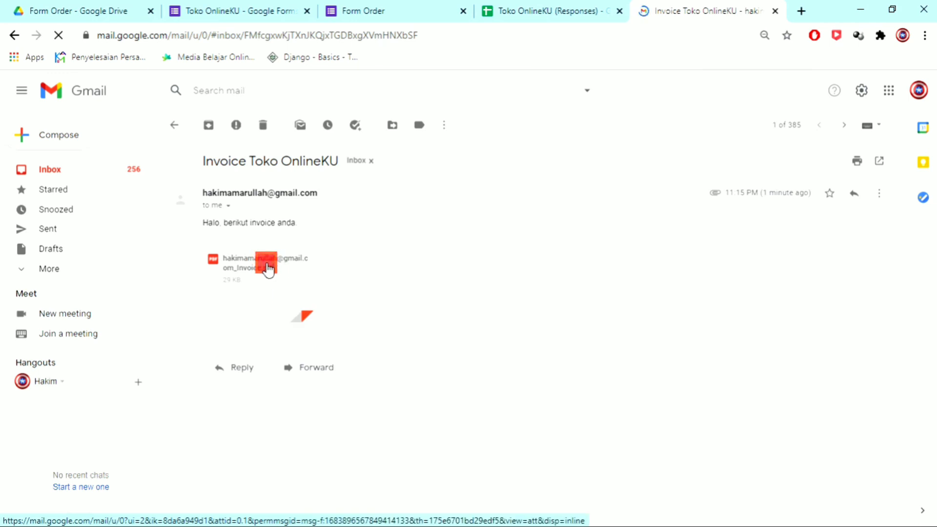
pyautogui.click(267, 267)
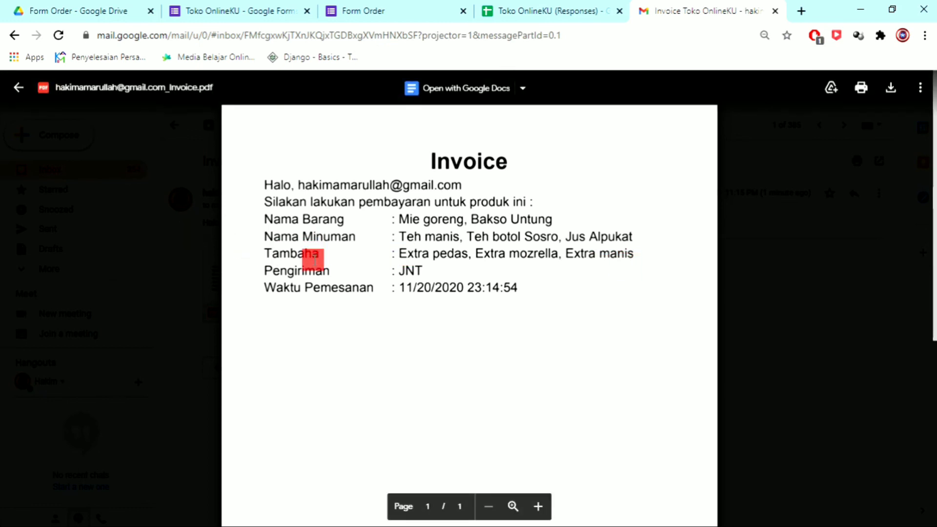
pyautogui.moveTo(309, 253); pyautogui.dragTo(528, 277)
pyautogui.doubleClick(337, 290)
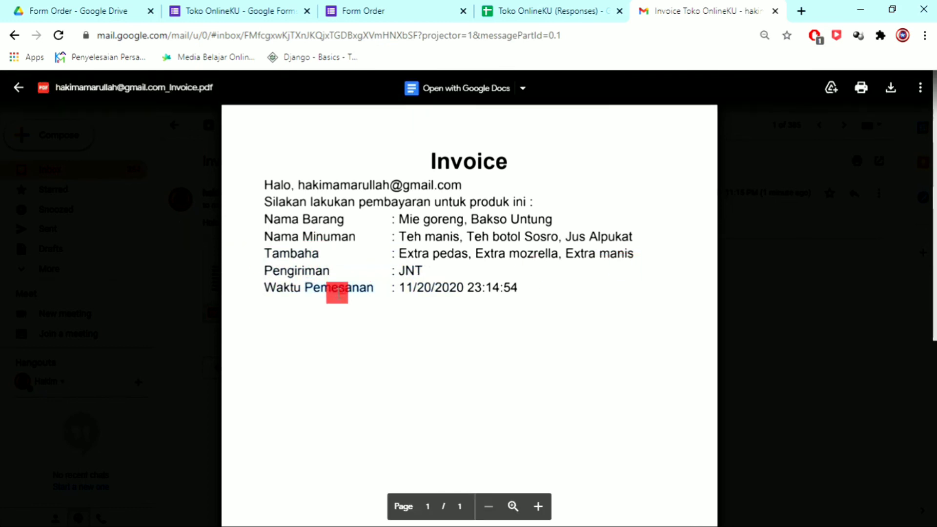
pyautogui.doubleClick(404, 287)
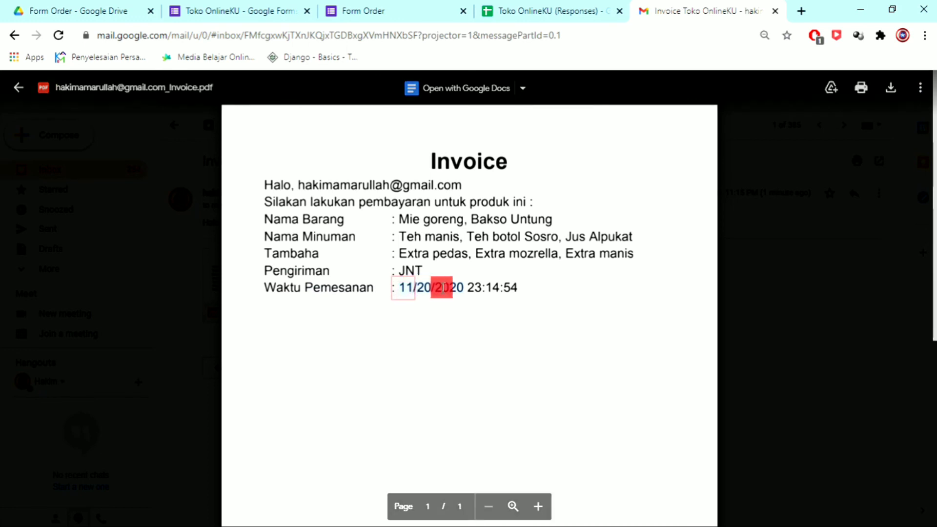